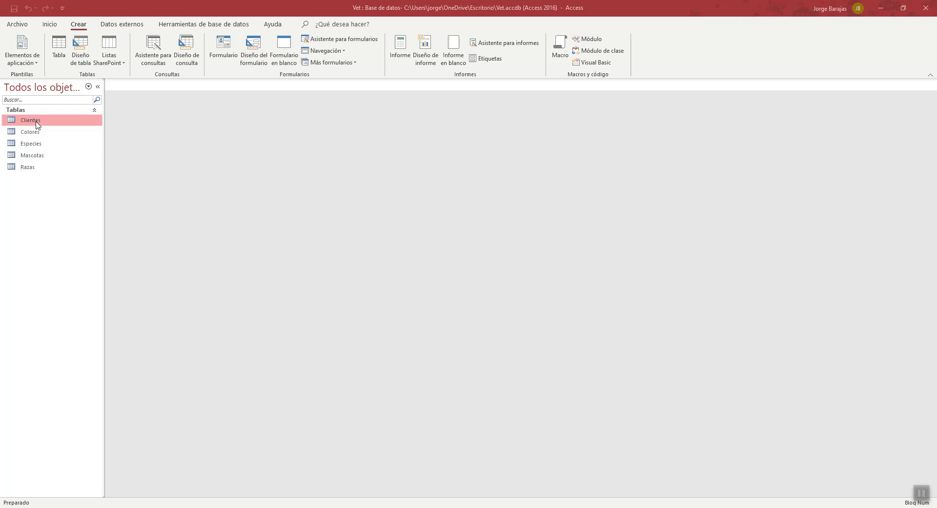
- Open the Clientes, Colores, Especies, Mascotas and Razas tables to review their fields and records
{"action": "double_click", "coordinate": [30, 120]}
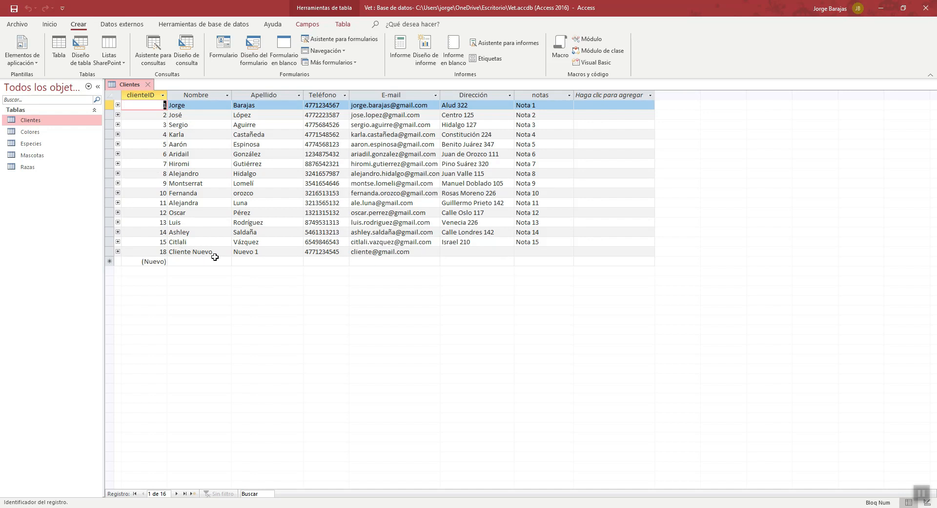
{"action": "double_click", "coordinate": [32, 131]}
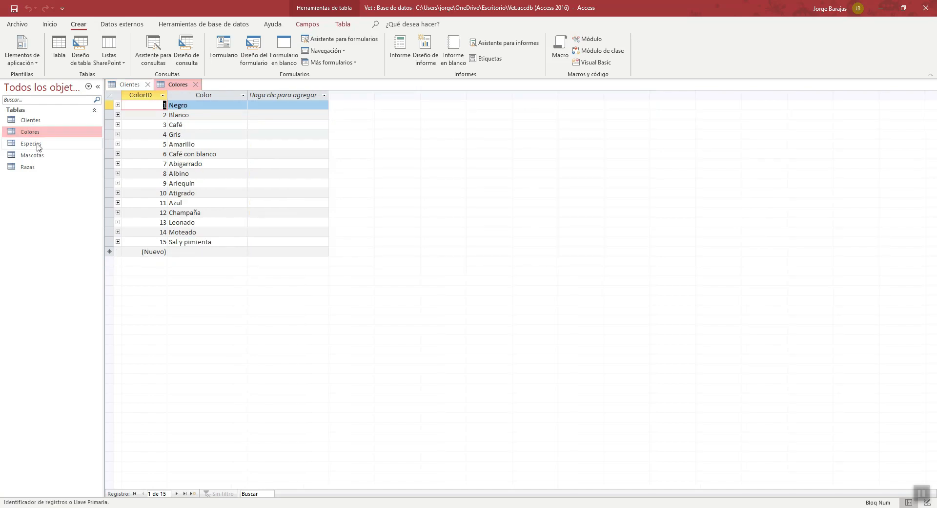
{"action": "left_click", "coordinate": [38, 145]}
{"action": "double_click", "coordinate": [38, 145]}
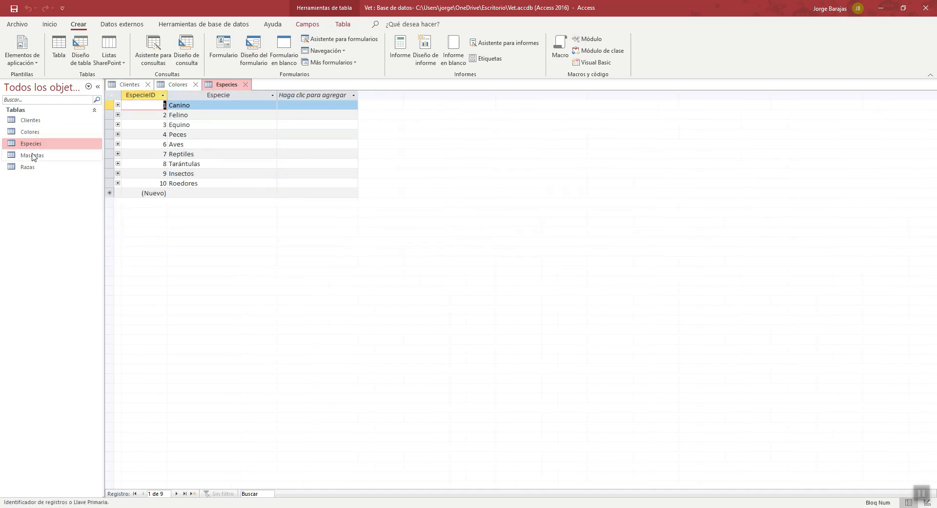
{"action": "left_click", "coordinate": [33, 157]}
{"action": "double_click", "coordinate": [32, 156]}
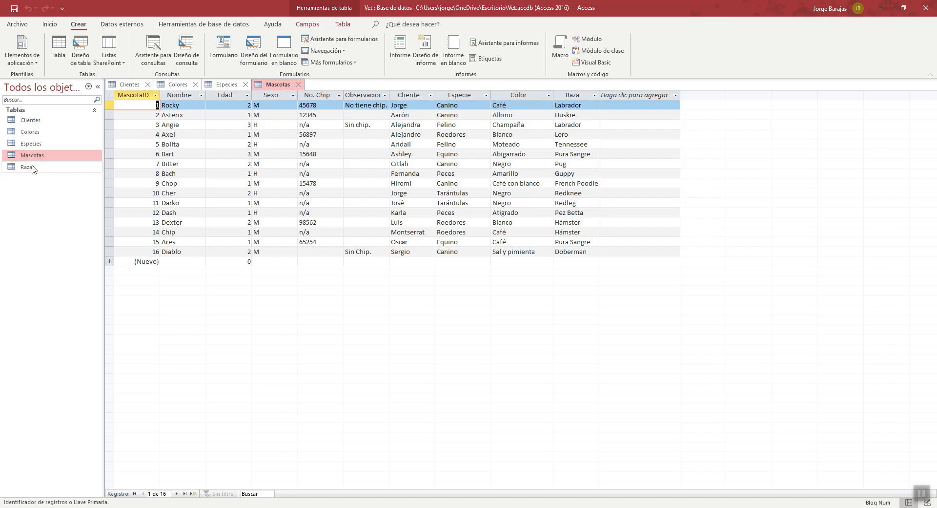
{"action": "double_click", "coordinate": [28, 167]}
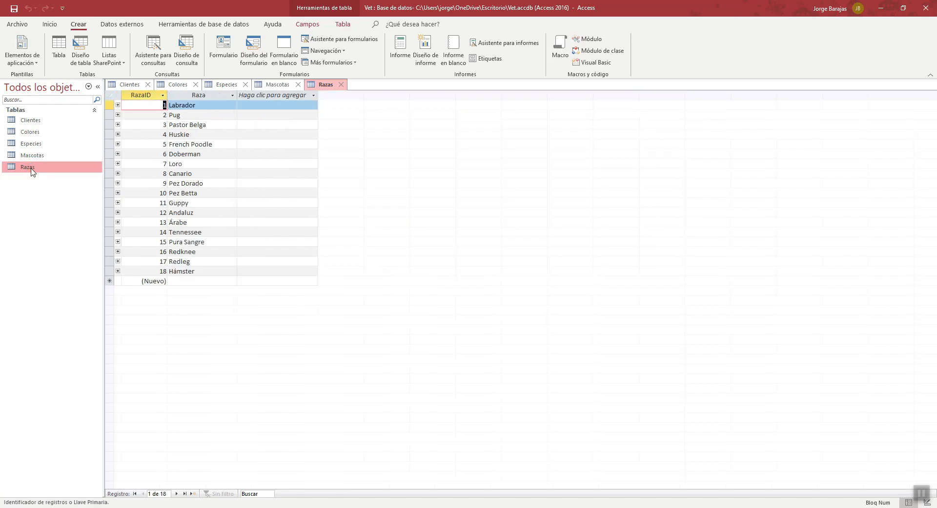
- Close the Razas, Mascotas, Especies and Colores tables, leaving only Clientes open
{"action": "left_click", "coordinate": [342, 85]}
{"action": "left_click", "coordinate": [299, 86]}
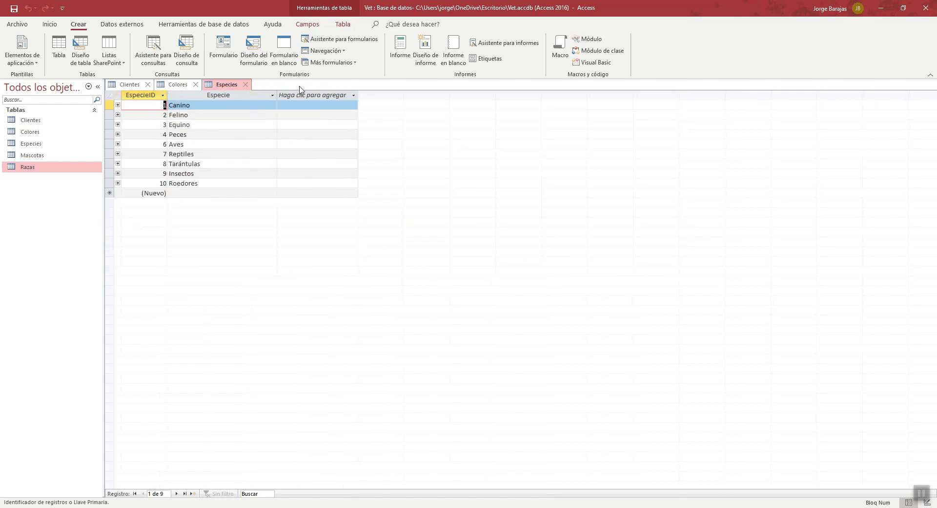
{"action": "left_click", "coordinate": [249, 87]}
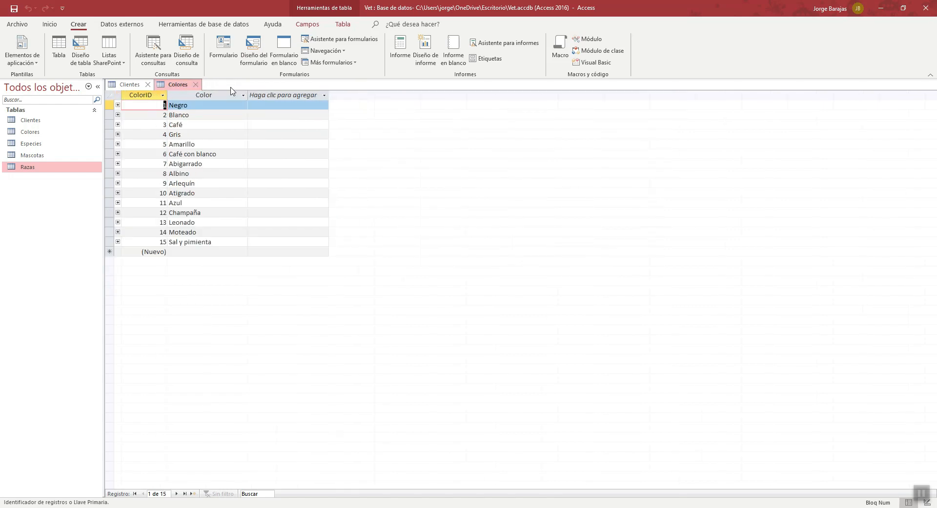
{"action": "left_click", "coordinate": [197, 86]}
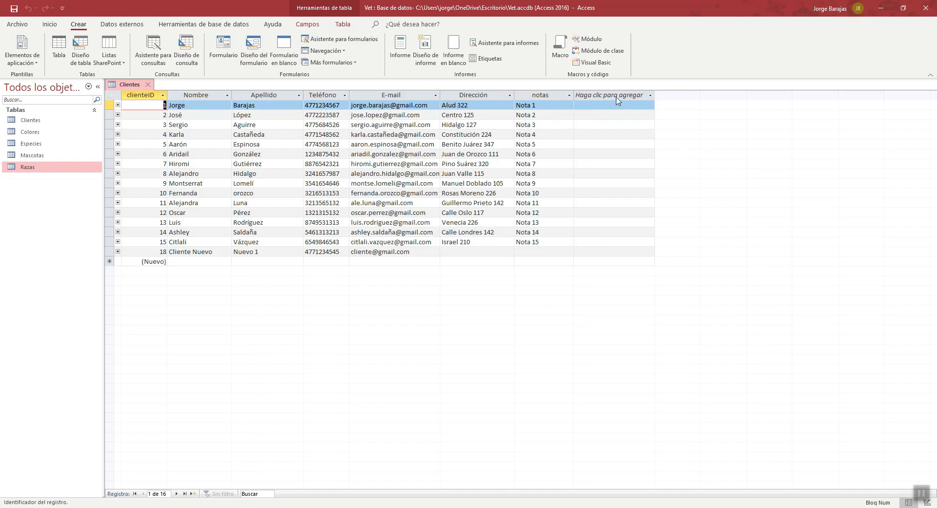
- View the data types offered for a new field in the Clientes table, and close the table without adding one
{"action": "left_click", "coordinate": [647, 96]}
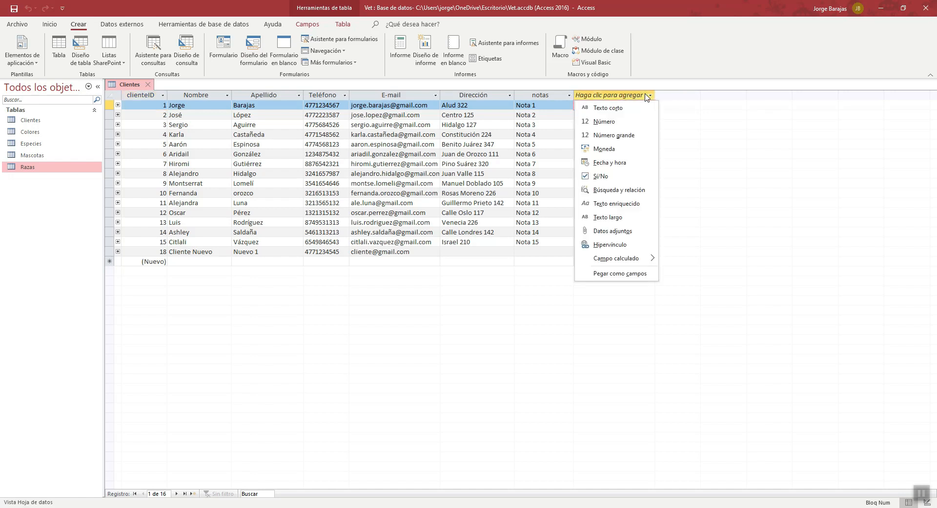
{"action": "left_click", "coordinate": [669, 61]}
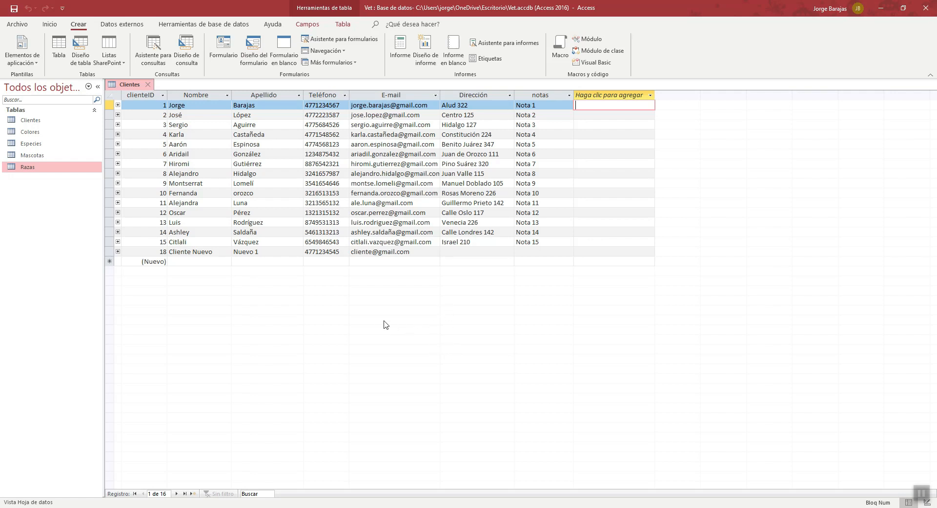
{"action": "left_click", "coordinate": [150, 84]}
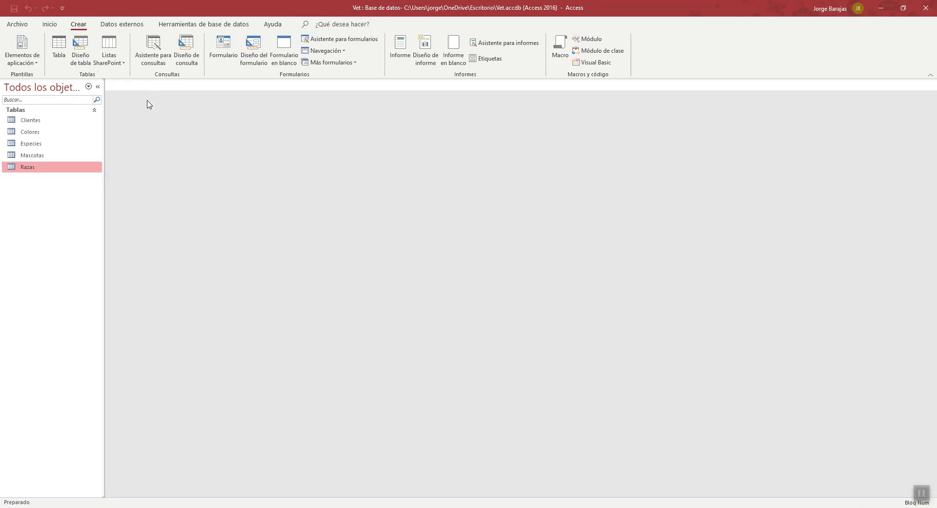
- Start the Form Wizard for the Clientes table and keep Tabla: Clientes as the form's data source
{"action": "left_click", "coordinate": [41, 124]}
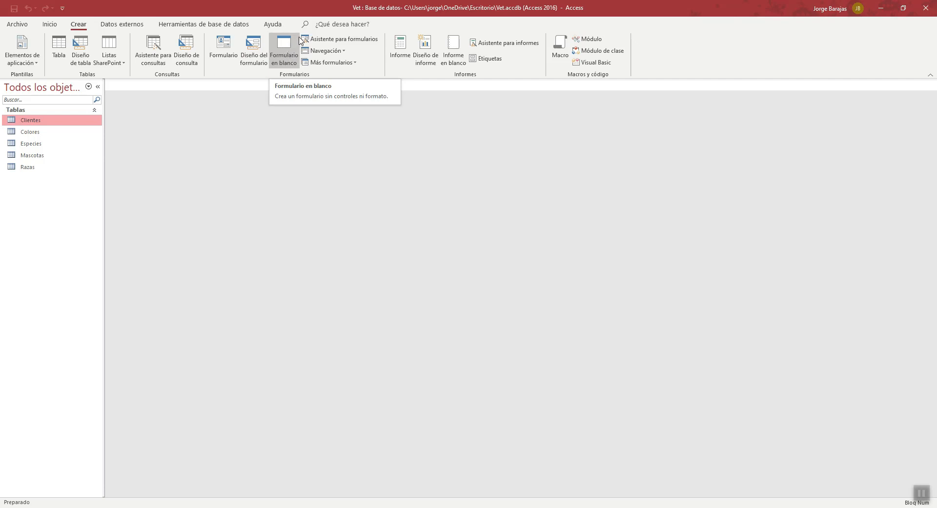
{"action": "left_click", "coordinate": [374, 46]}
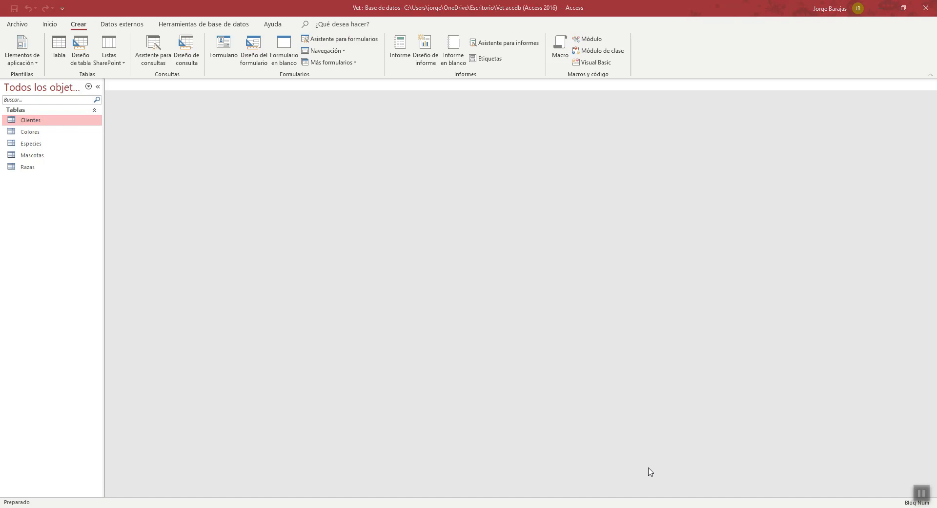
{"action": "left_click", "coordinate": [355, 43]}
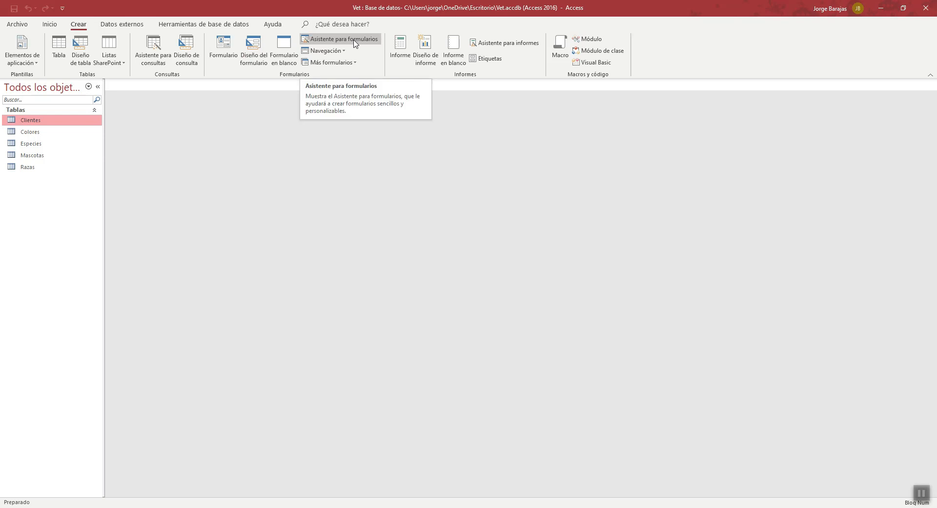
{"action": "left_click", "coordinate": [356, 43]}
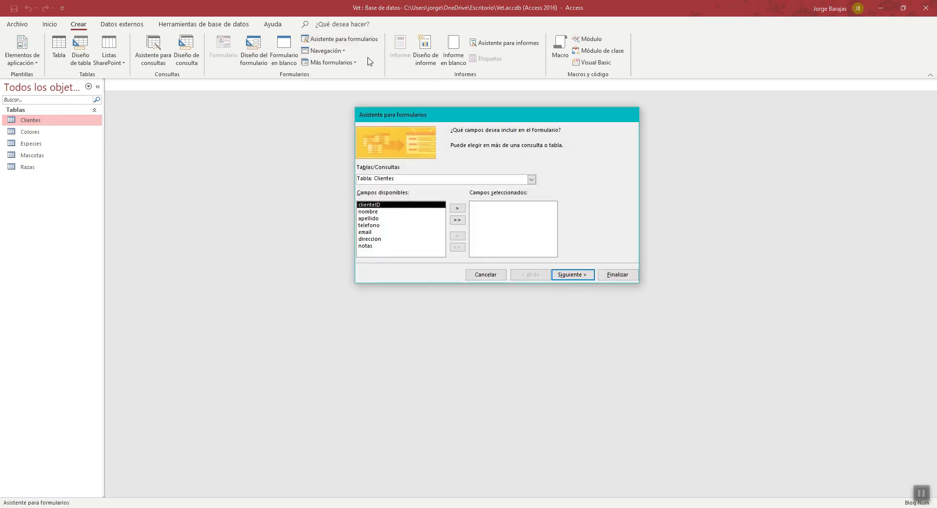
{"action": "left_click_drag", "start_coordinate": [463, 118], "coordinate": [419, 130]}
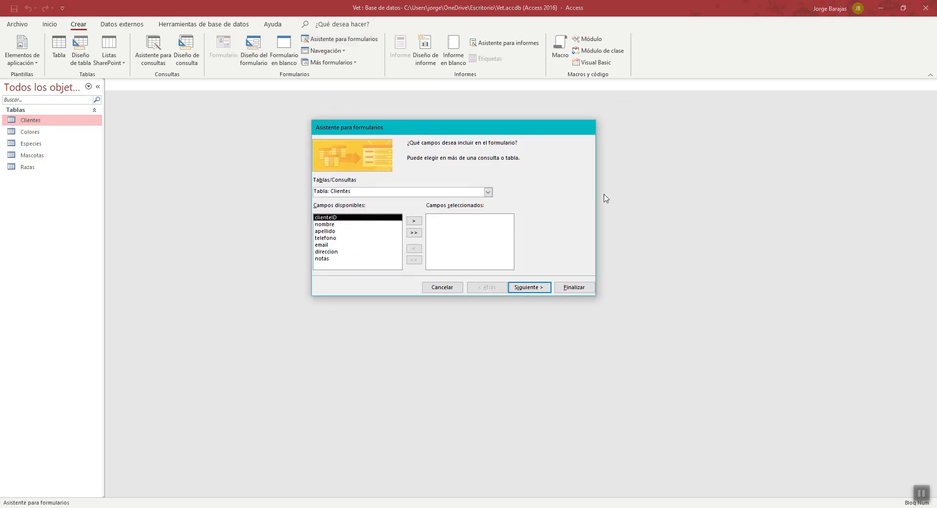
{"action": "left_click_drag", "start_coordinate": [441, 129], "coordinate": [439, 125]}
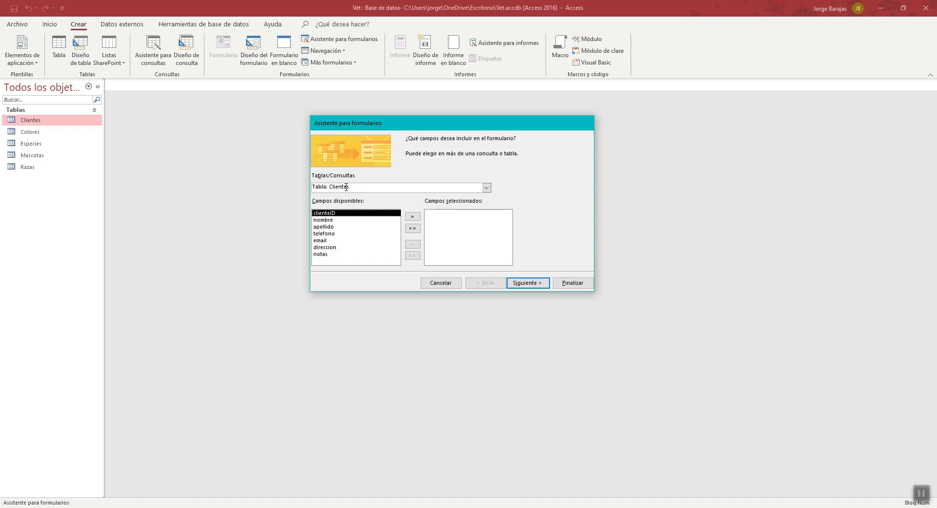
{"action": "left_click", "coordinate": [486, 191]}
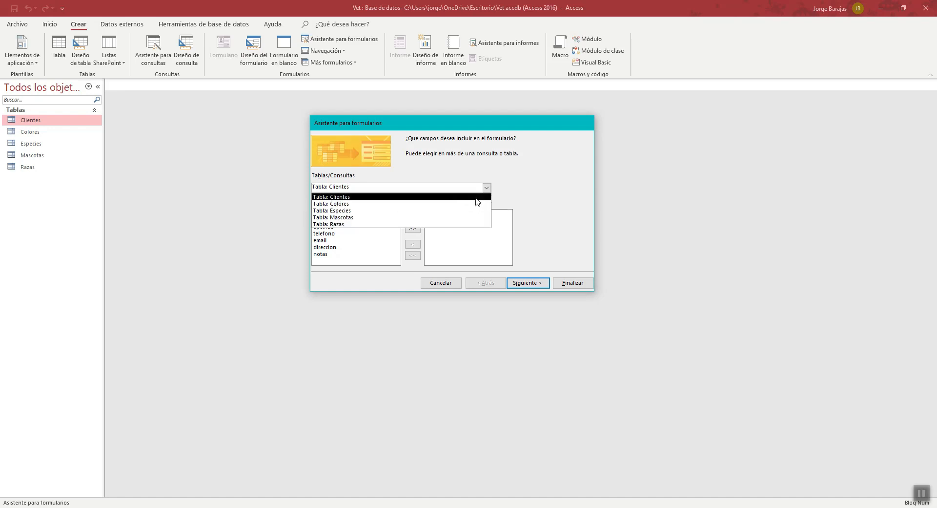
{"action": "left_click", "coordinate": [413, 185]}
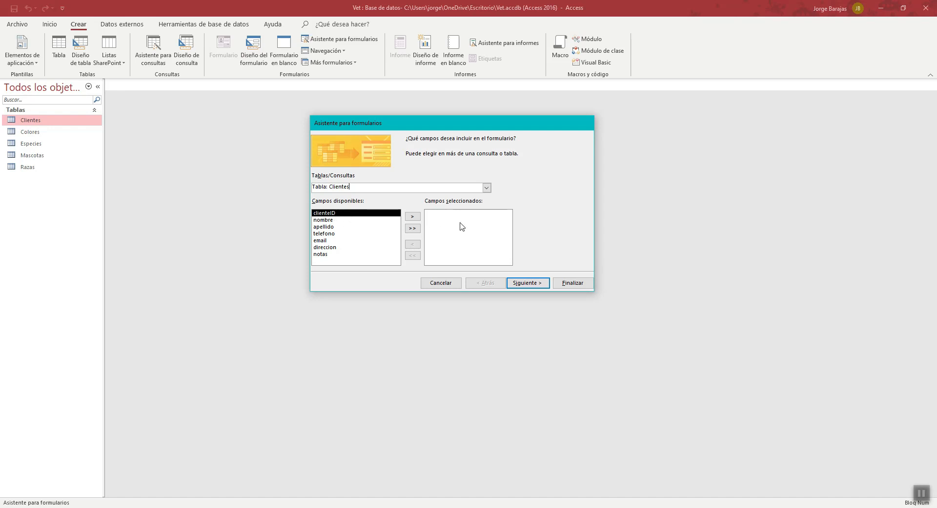
- Try adding only the nombre, apellido and telefono fields to the form, and clear the whole selection again
{"action": "left_click", "coordinate": [329, 220]}
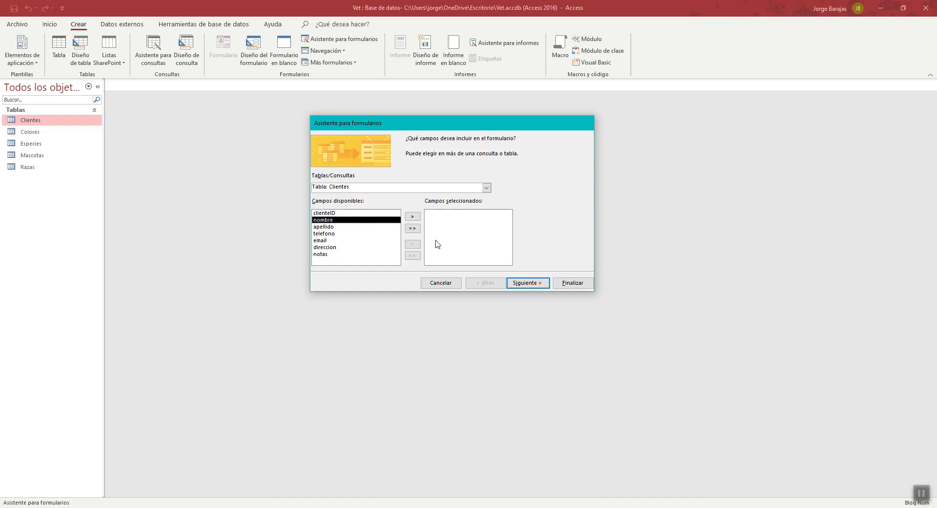
{"action": "left_click", "coordinate": [342, 226]}
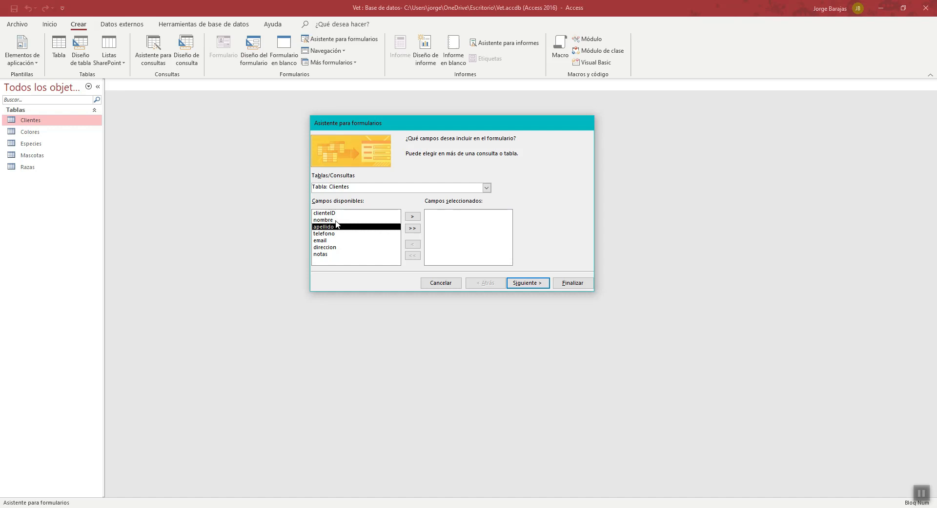
{"action": "left_click", "coordinate": [335, 221]}
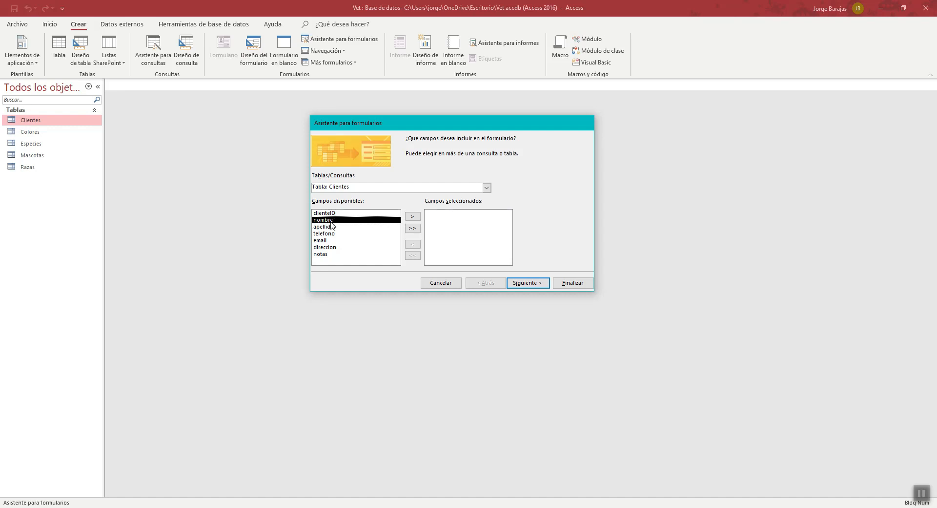
{"action": "left_click", "coordinate": [413, 217]}
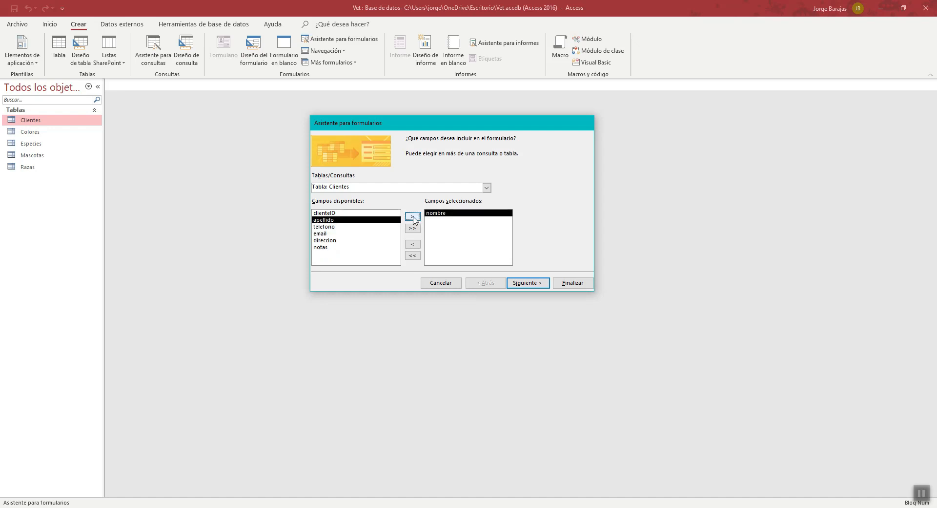
{"action": "left_click", "coordinate": [413, 217]}
{"action": "left_click", "coordinate": [413, 216]}
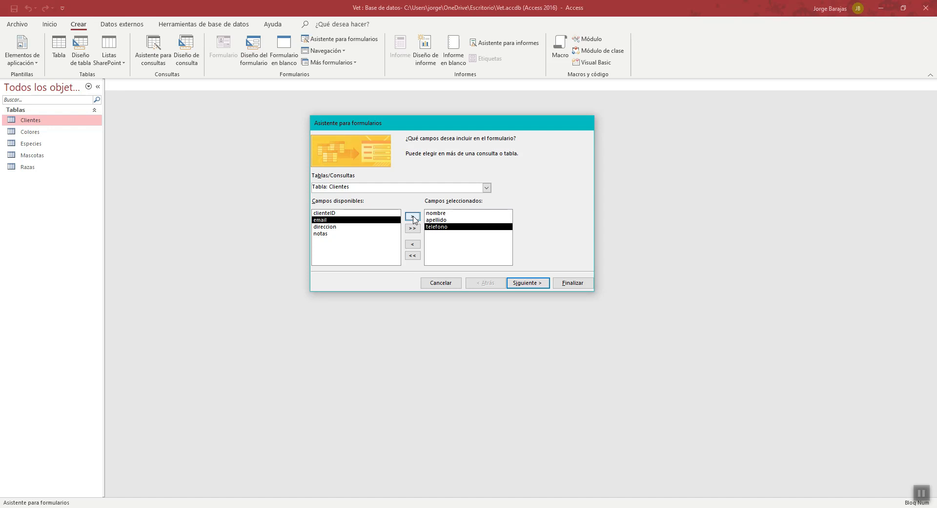
{"action": "left_click", "coordinate": [413, 256]}
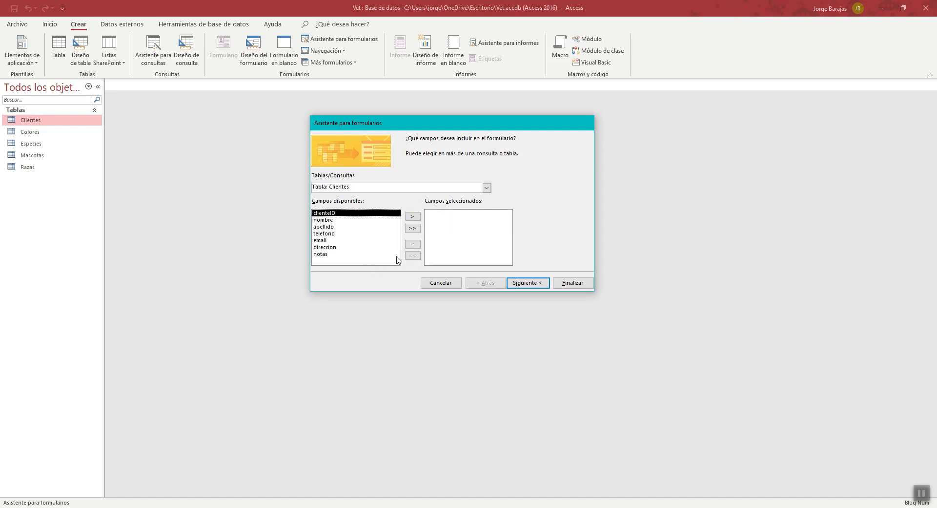
- Include every Clientes field in the form except clienteID
{"action": "left_click", "coordinate": [413, 228]}
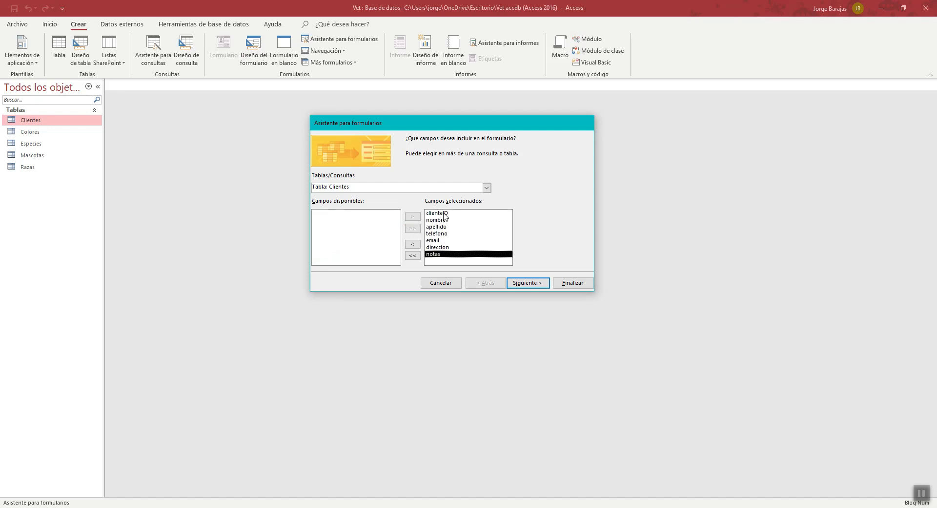
{"action": "left_click", "coordinate": [445, 213]}
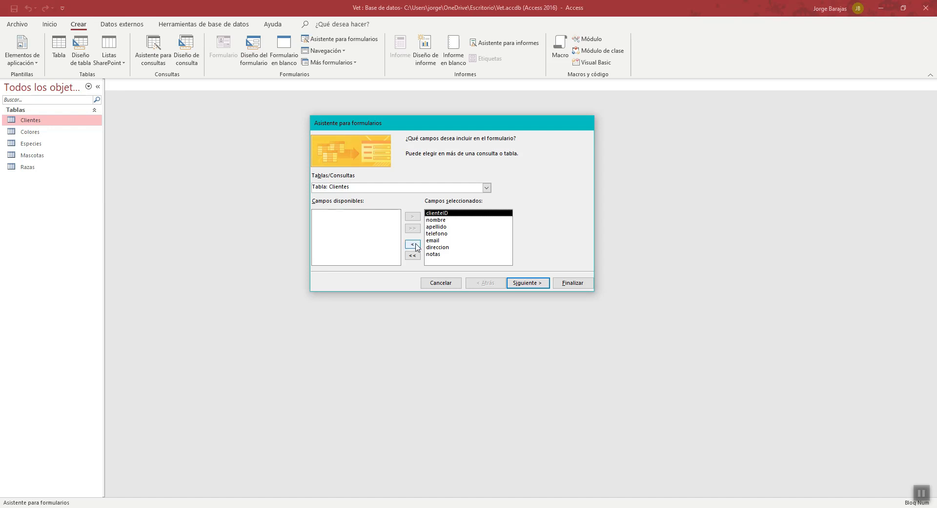
{"action": "left_click", "coordinate": [412, 244]}
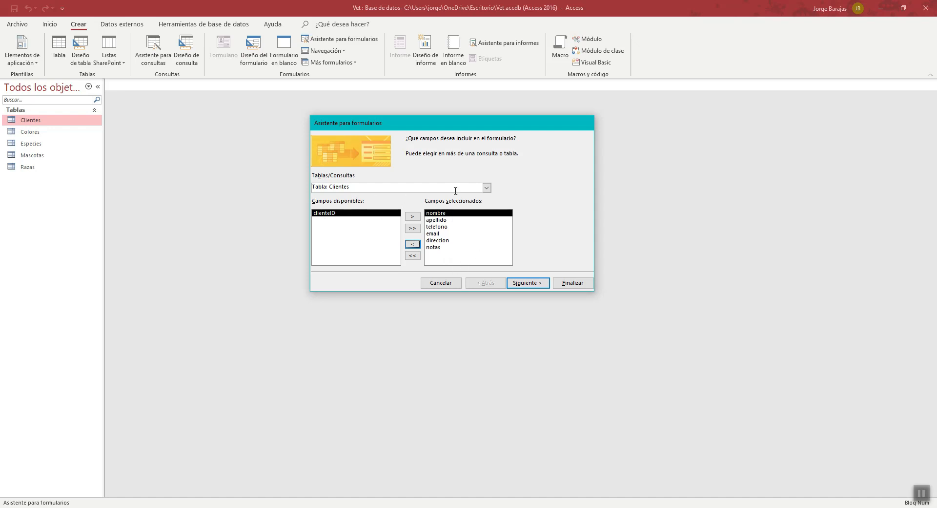
- Finish the form with the En columnas layout and the title Clientes, opening it to view or enter information
{"action": "left_click", "coordinate": [539, 286]}
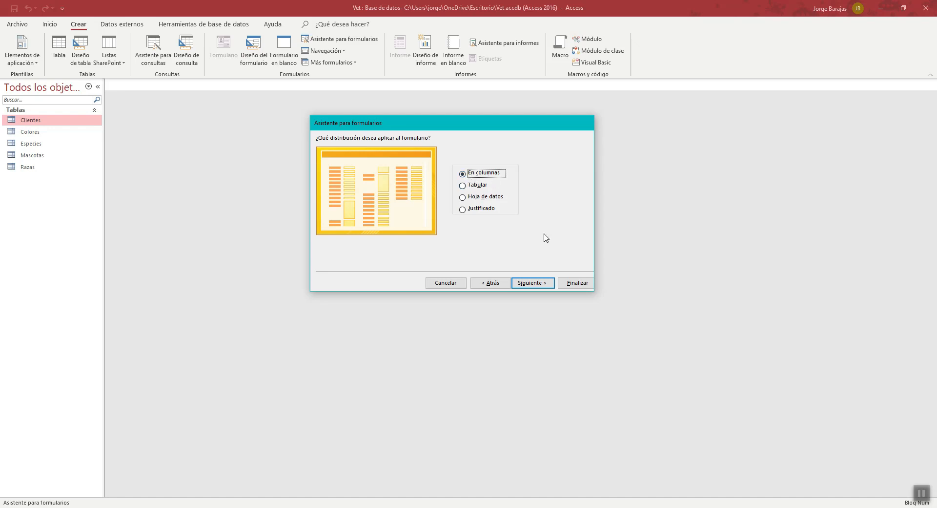
{"action": "left_click", "coordinate": [533, 283]}
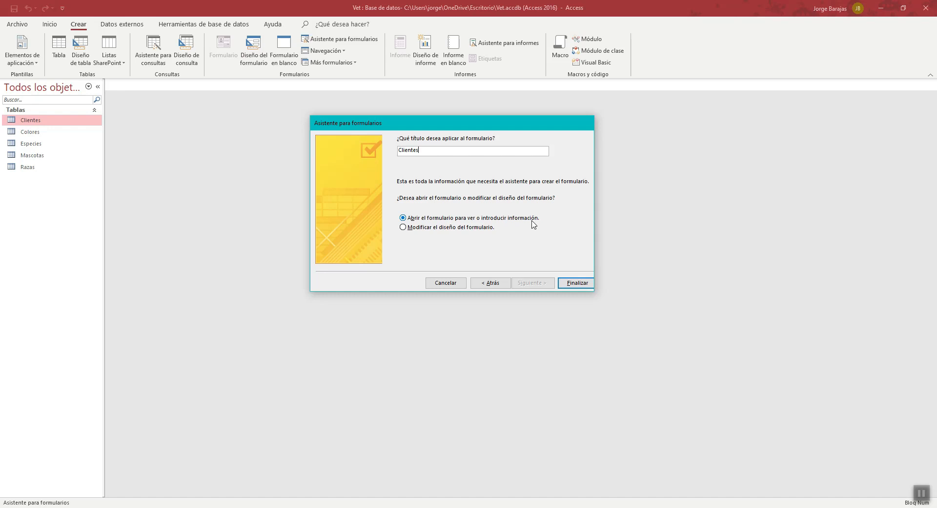
{"action": "left_click", "coordinate": [578, 283]}
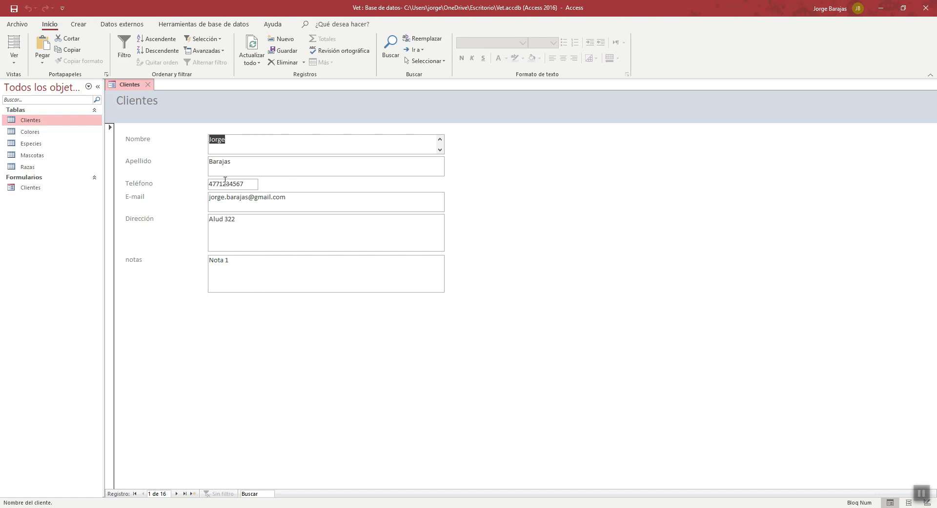
- Go through the Nombre to notas fields in the new Clientes form and open the Clientes table to compare them
{"action": "left_click", "coordinate": [256, 145]}
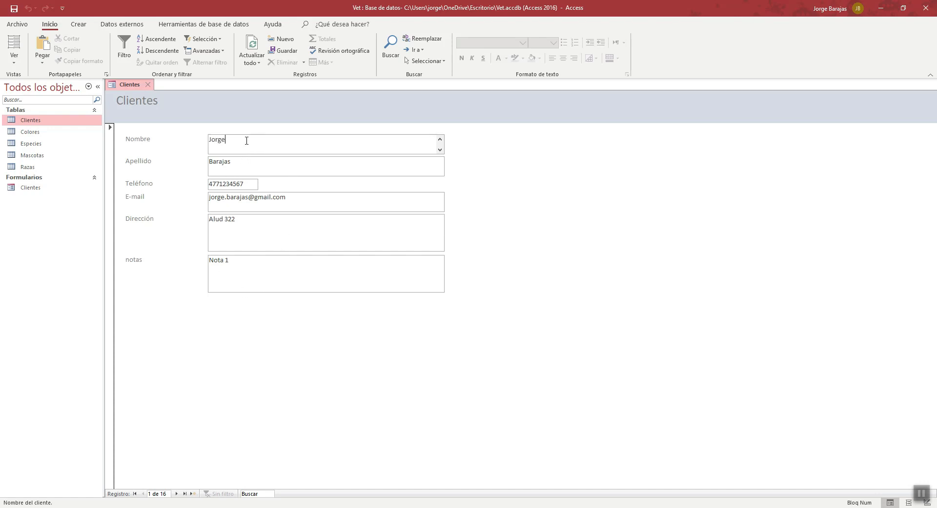
{"action": "left_click", "coordinate": [246, 163]}
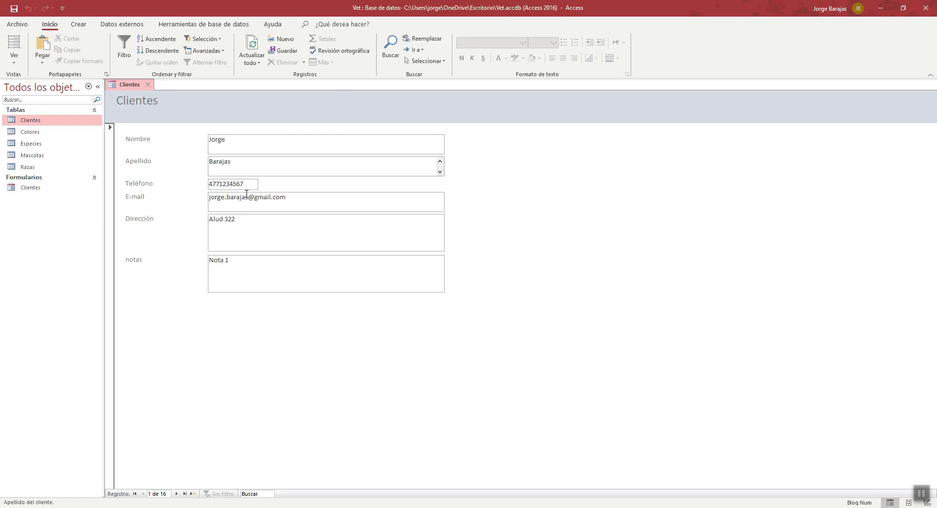
{"action": "left_click", "coordinate": [245, 186]}
{"action": "left_click", "coordinate": [326, 201]}
{"action": "left_click", "coordinate": [286, 227]}
{"action": "left_click", "coordinate": [255, 269]}
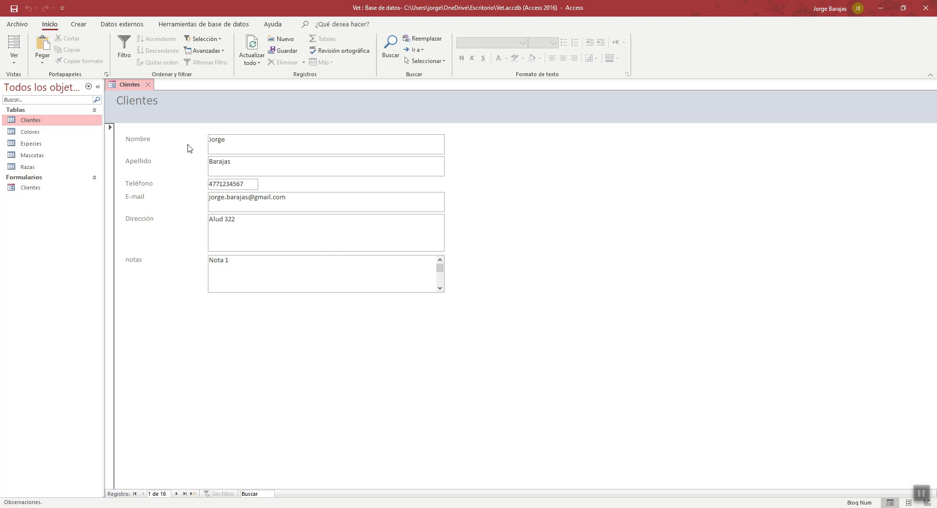
{"action": "double_click", "coordinate": [34, 124]}
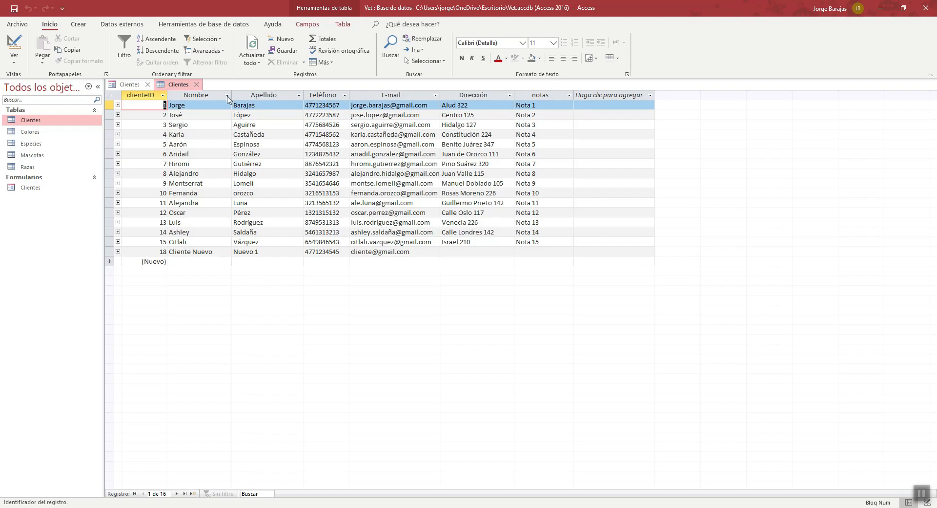
- Add a second given name to the first record's Nombre field in the Clientes form, save it and check the Clientes table
{"action": "left_click", "coordinate": [123, 86]}
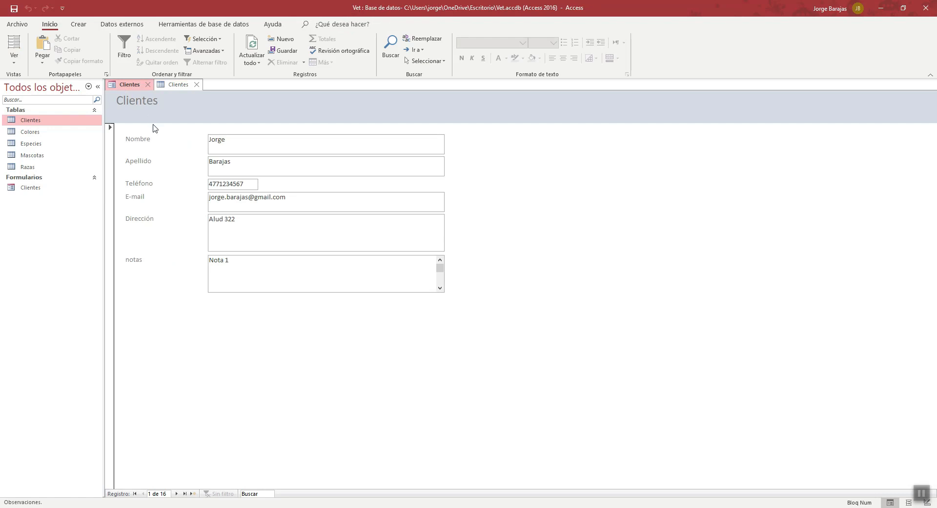
{"action": "left_click", "coordinate": [239, 144]}
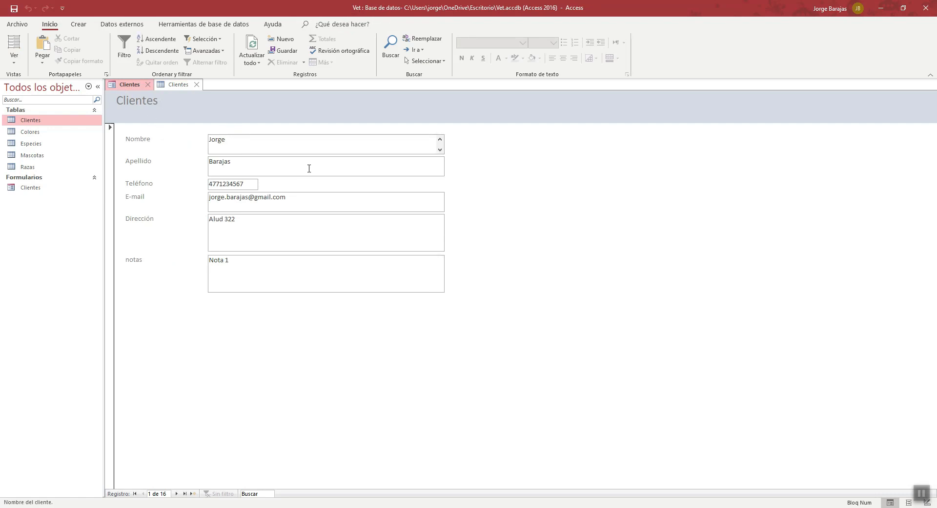
{"action": "type", "text": "Ernesto"}
{"action": "left_click", "coordinate": [276, 164]}
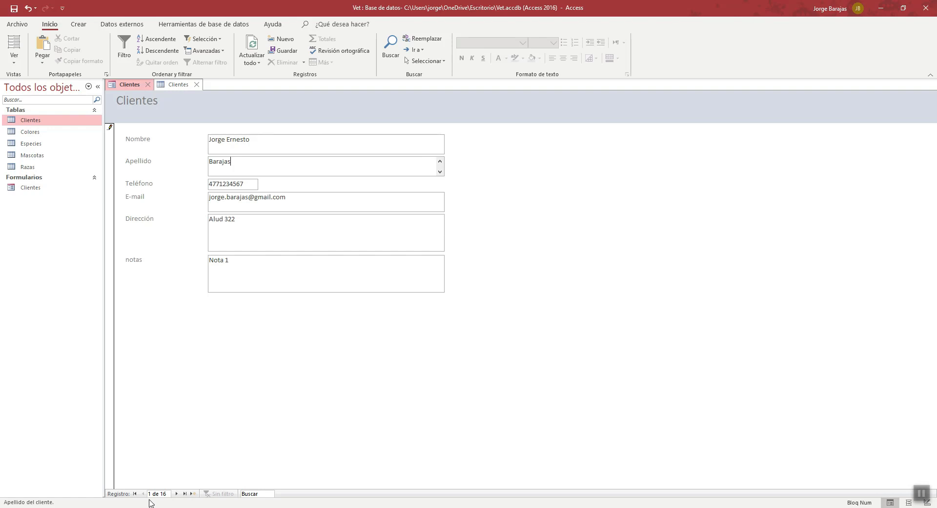
{"action": "left_click", "coordinate": [176, 494]}
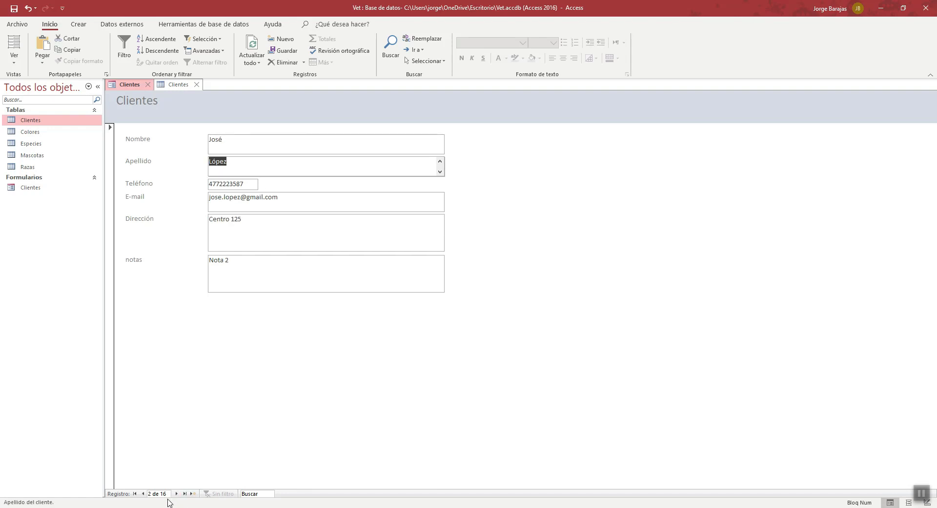
{"action": "left_click", "coordinate": [143, 494]}
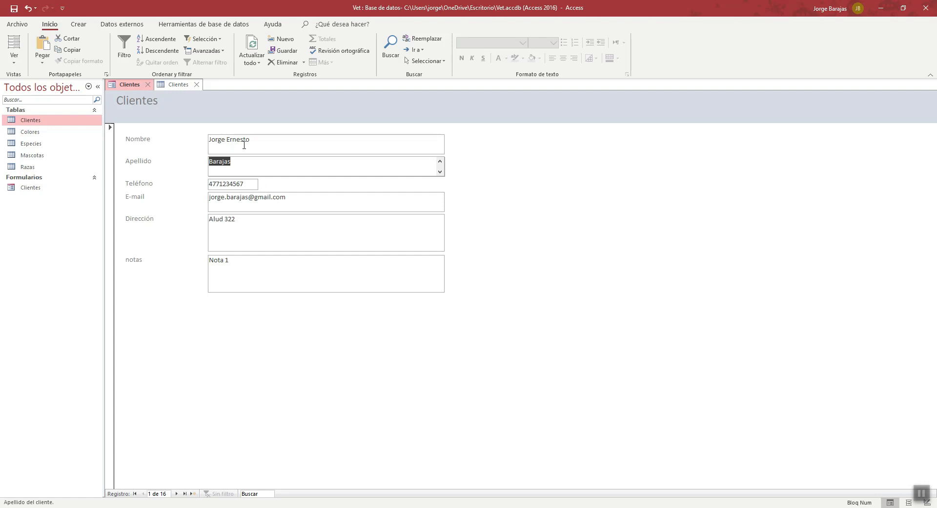
{"action": "left_click", "coordinate": [172, 86]}
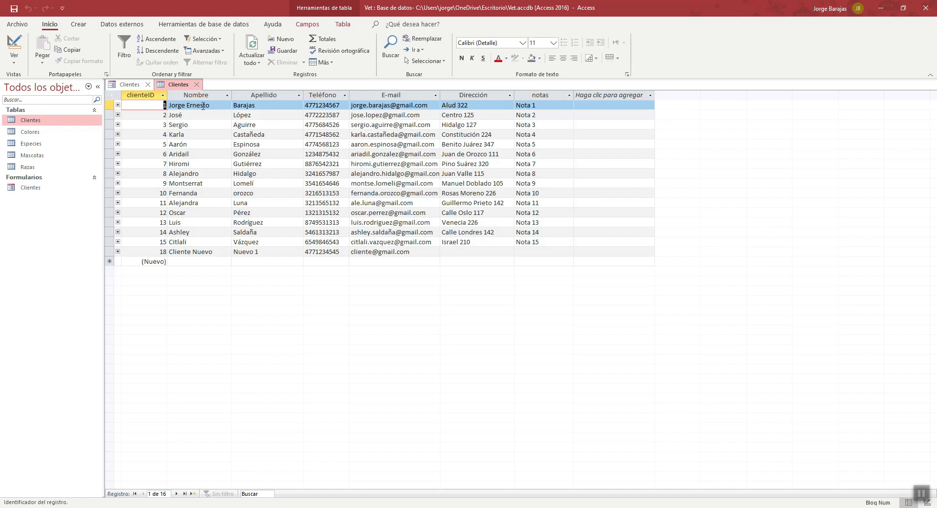
- Remove the added second given name from the first record's Nombre field in the form, save it and recheck the Clientes table
{"action": "left_click", "coordinate": [132, 85]}
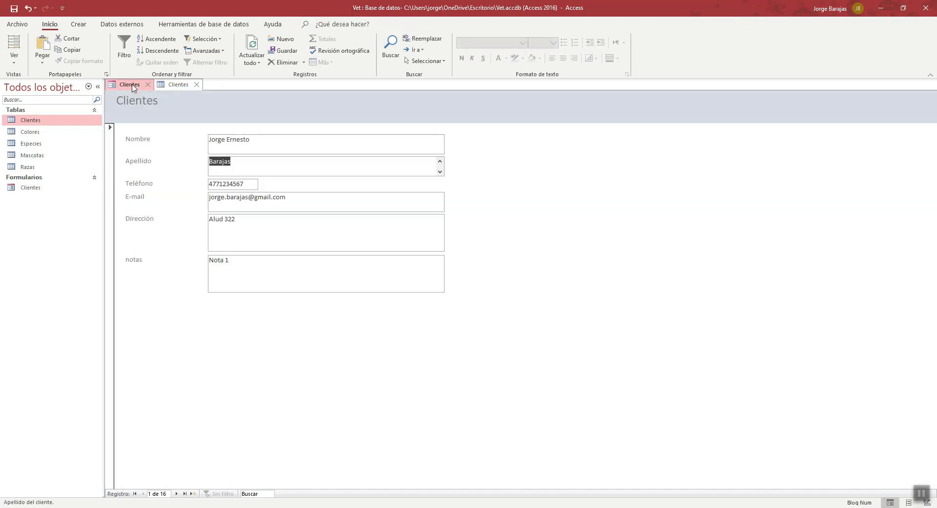
{"action": "left_click", "coordinate": [249, 140]}
{"action": "key", "text": "BackSpace"}
{"action": "key", "text": "BackSpace"}
{"action": "key", "text": "BackSpace"}
{"action": "key", "text": "BackSpace"}
{"action": "key", "text": "BackSpace"}
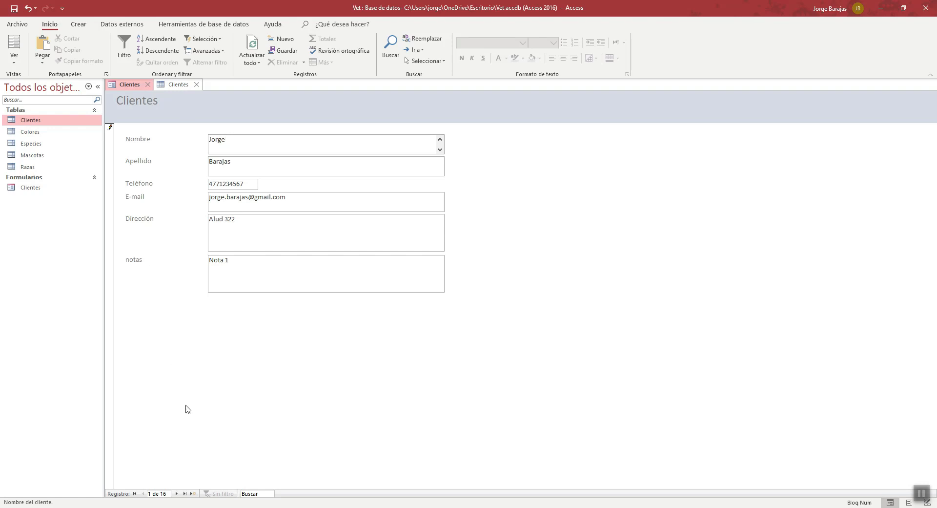
{"action": "left_click", "coordinate": [176, 493]}
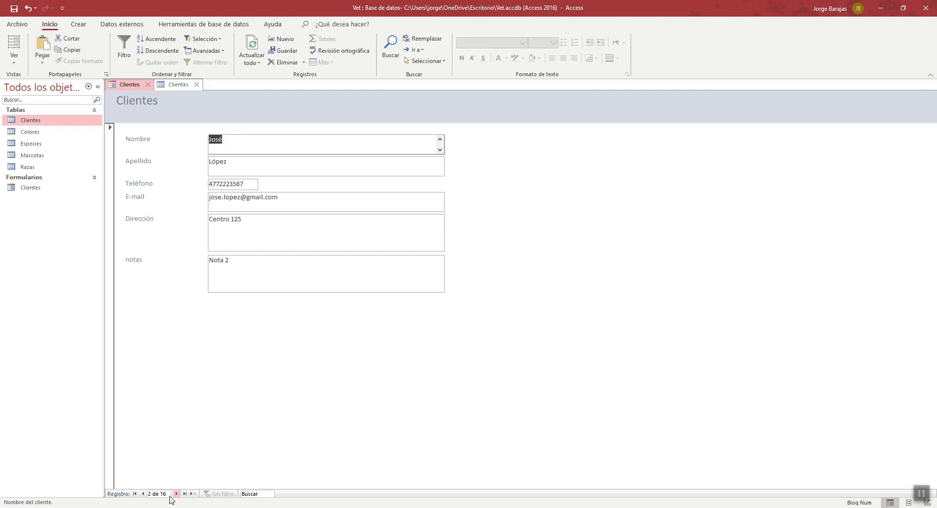
{"action": "left_click", "coordinate": [144, 493]}
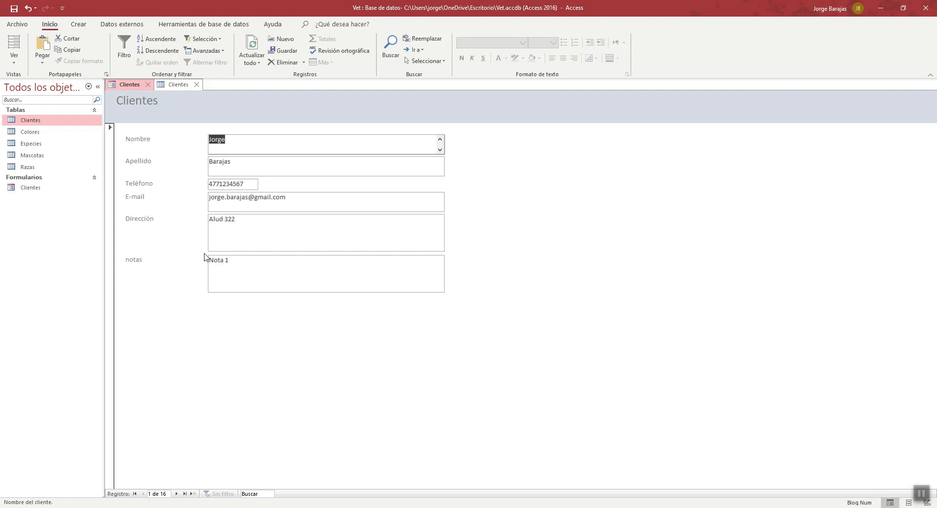
{"action": "left_click", "coordinate": [176, 85]}
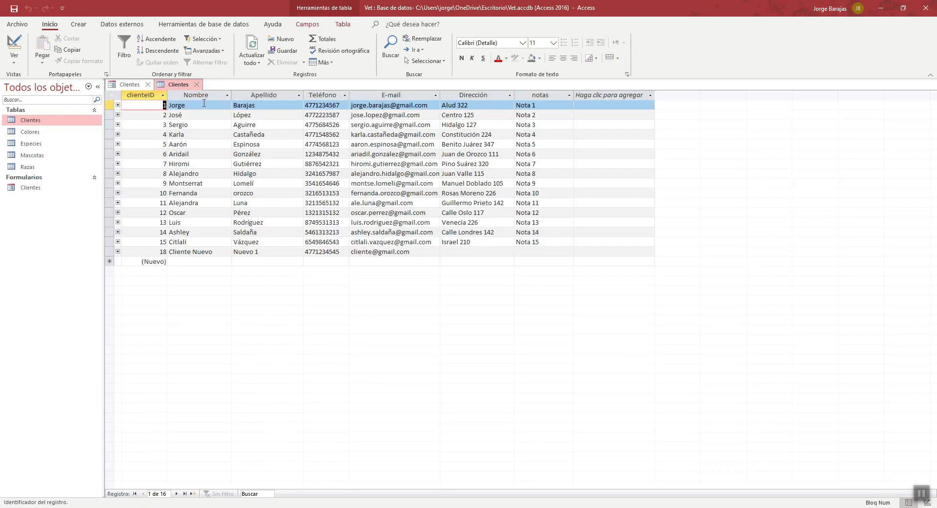
- Browse the client records forward and backward in the Clientes form, and return to the first record
{"action": "left_click", "coordinate": [129, 85]}
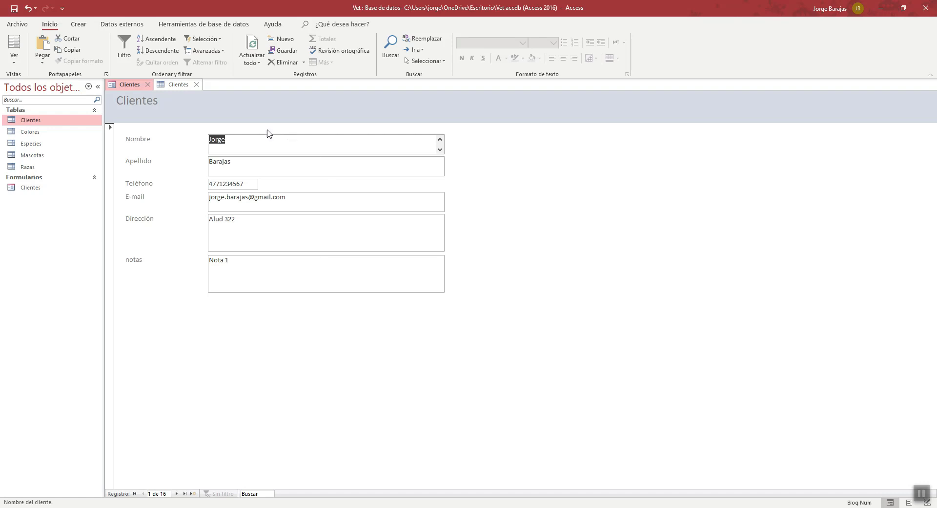
{"action": "left_click", "coordinate": [248, 145]}
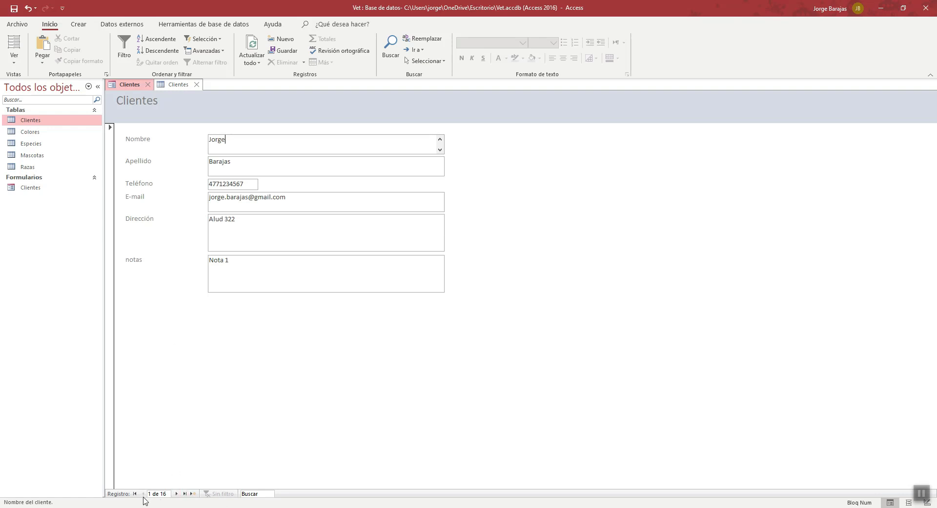
{"action": "left_click", "coordinate": [176, 494]}
{"action": "left_click", "coordinate": [176, 493]}
{"action": "left_click", "coordinate": [176, 494]}
{"action": "left_click", "coordinate": [176, 494]}
{"action": "left_click", "coordinate": [176, 494]}
{"action": "left_click", "coordinate": [175, 494]}
{"action": "left_click", "coordinate": [177, 494]}
{"action": "left_click", "coordinate": [143, 493]}
{"action": "left_click", "coordinate": [143, 494]}
{"action": "left_click", "coordinate": [143, 493]}
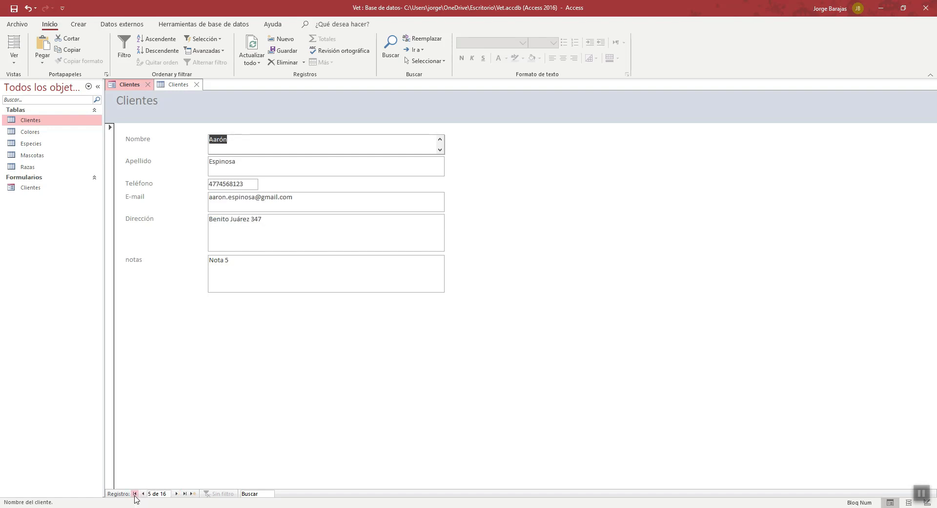
{"action": "left_click", "coordinate": [135, 493]}
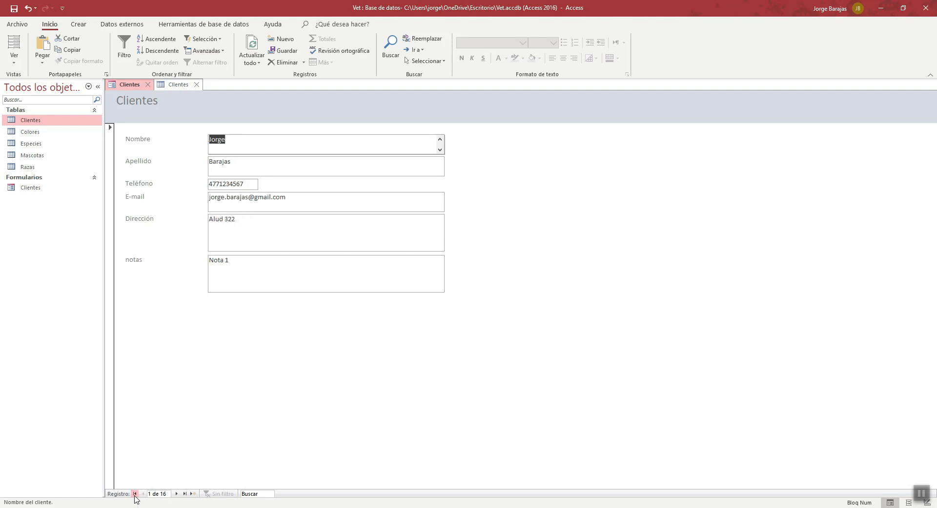
- Jump to the last client record, open a blank new record twice and step back through the preceding records each time
{"action": "left_click", "coordinate": [184, 494]}
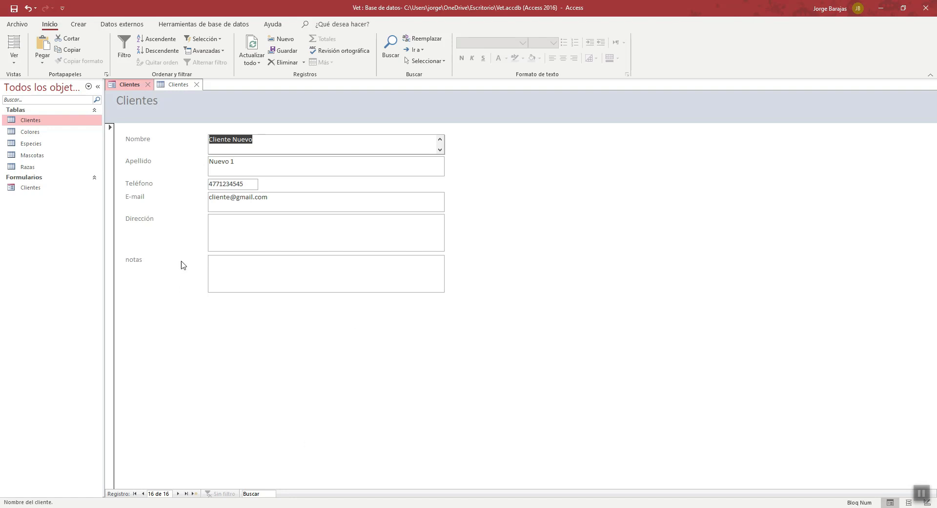
{"action": "left_click", "coordinate": [195, 493]}
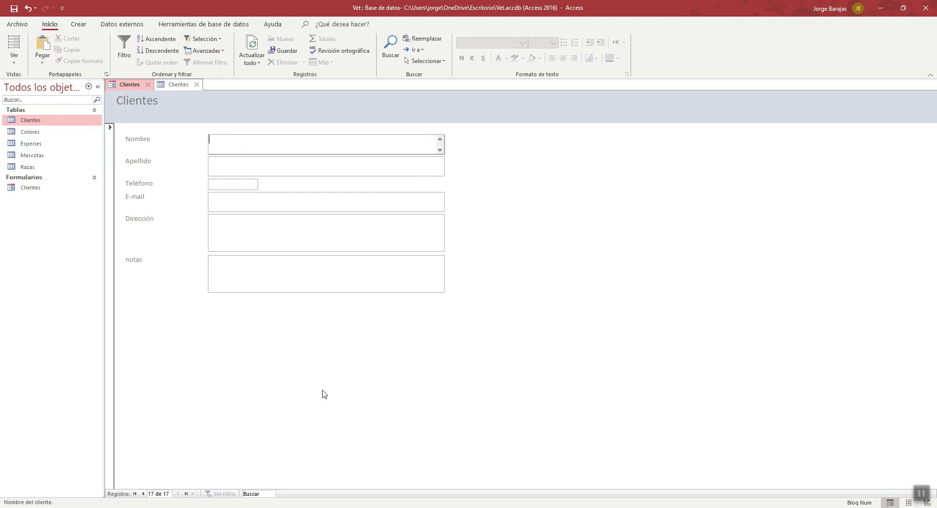
{"action": "left_click", "coordinate": [143, 494]}
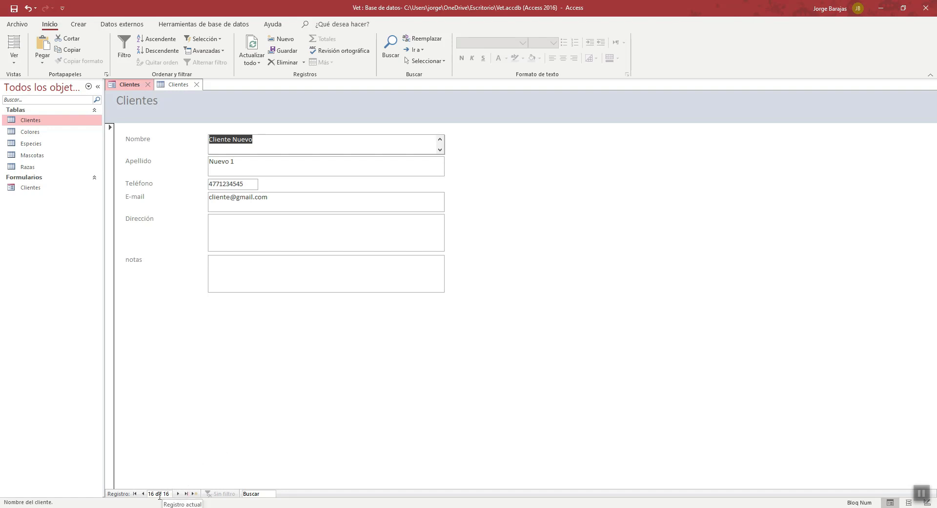
{"action": "left_click", "coordinate": [143, 494]}
{"action": "left_click", "coordinate": [143, 494]}
{"action": "left_click", "coordinate": [143, 494]}
{"action": "left_click", "coordinate": [143, 494]}
{"action": "left_click", "coordinate": [143, 494]}
{"action": "left_click", "coordinate": [143, 494]}
{"action": "left_click", "coordinate": [143, 494]}
{"action": "left_click", "coordinate": [143, 495]}
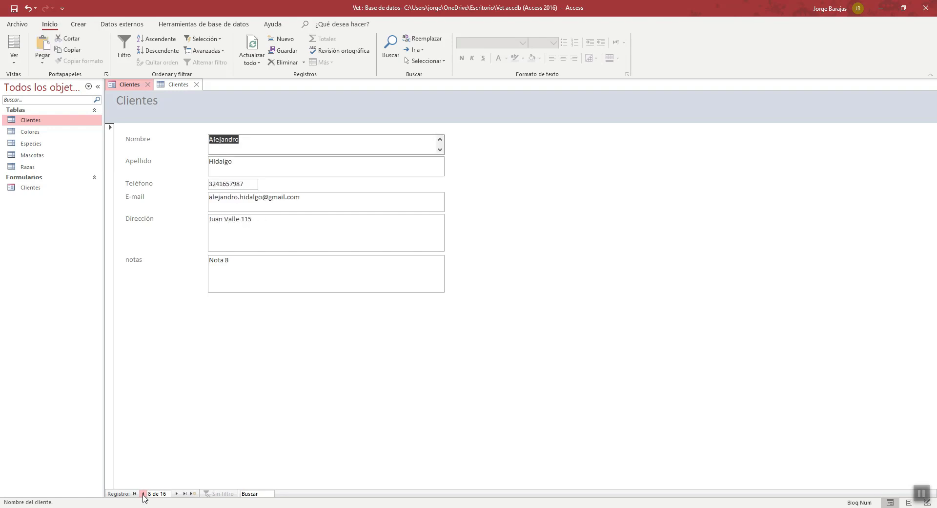
{"action": "left_click", "coordinate": [193, 494]}
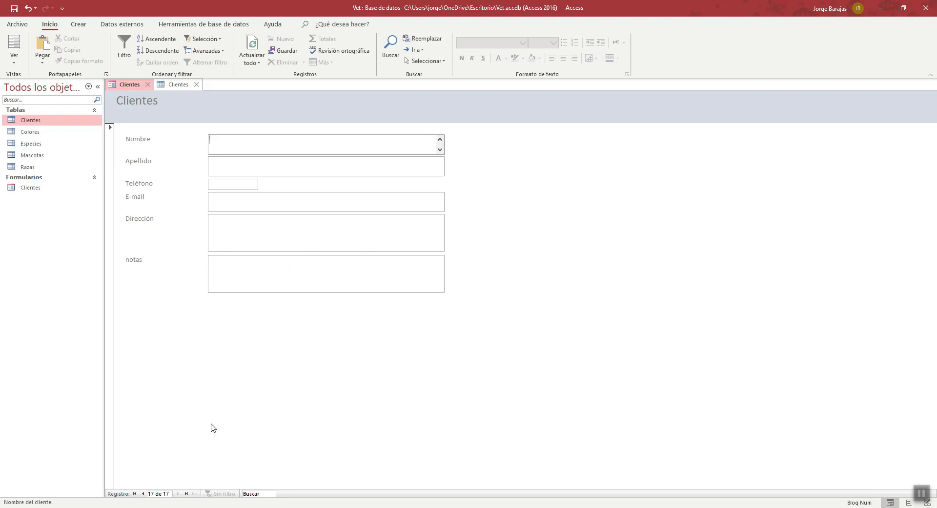
{"action": "left_click", "coordinate": [143, 494]}
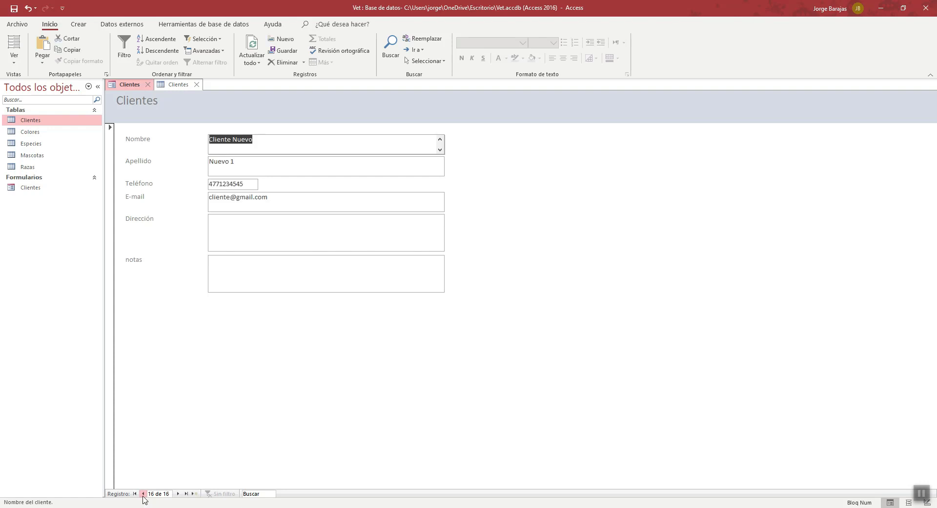
{"action": "left_click", "coordinate": [143, 493]}
{"action": "left_click", "coordinate": [144, 494]}
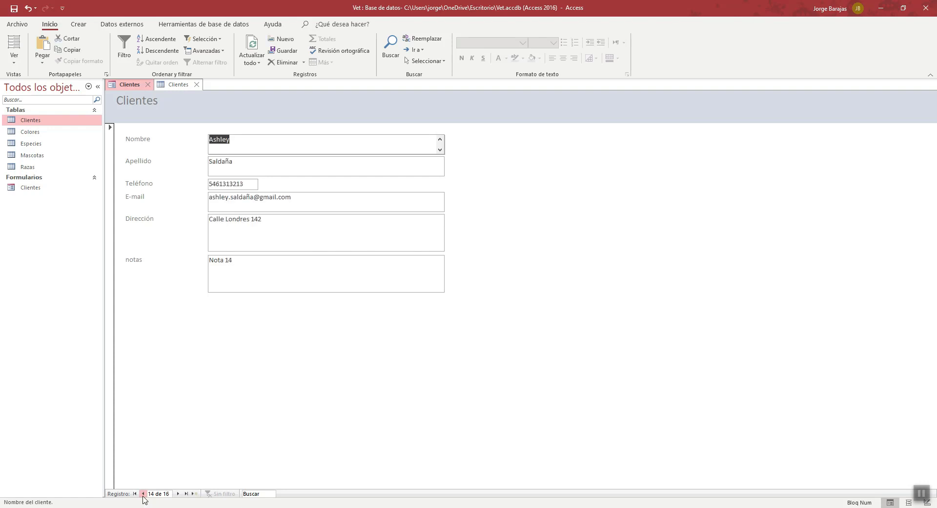
- Delete the last client record, Cliente Nuevo, from the Clientes form and confirm the deletion
{"action": "left_click", "coordinate": [179, 493]}
{"action": "left_click", "coordinate": [179, 493]}
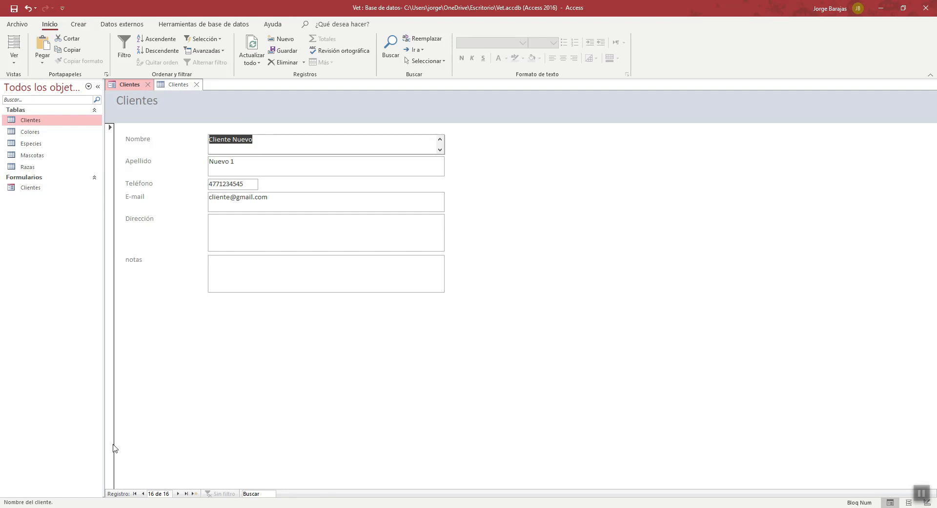
{"action": "left_click", "coordinate": [112, 212]}
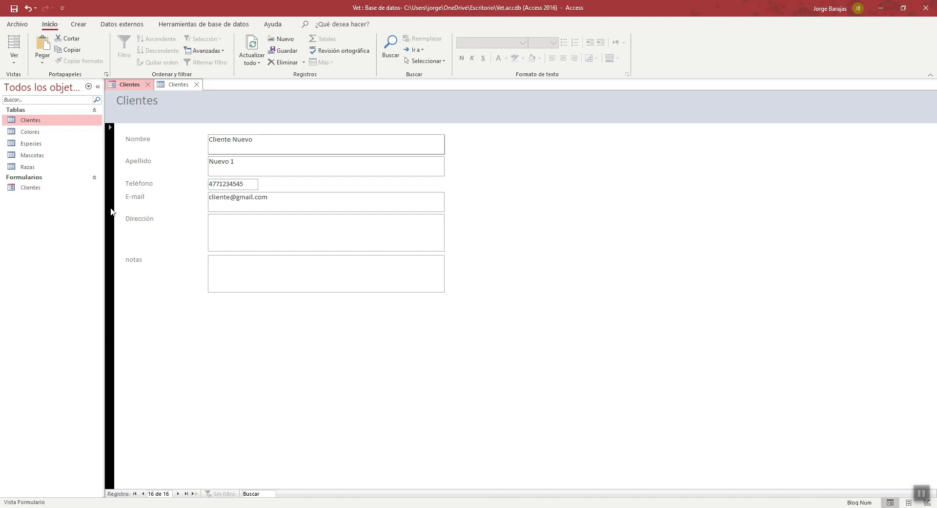
{"action": "right_click", "coordinate": [111, 212]}
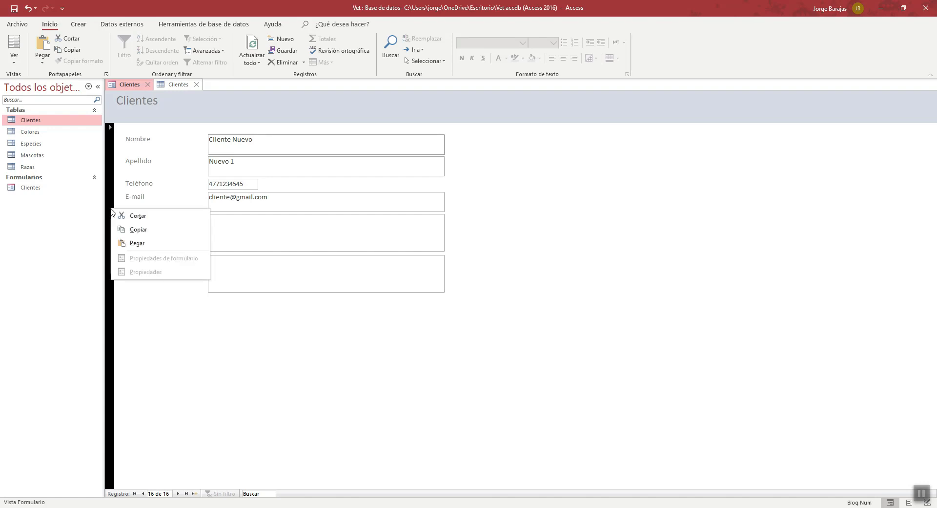
{"action": "left_click", "coordinate": [108, 190]}
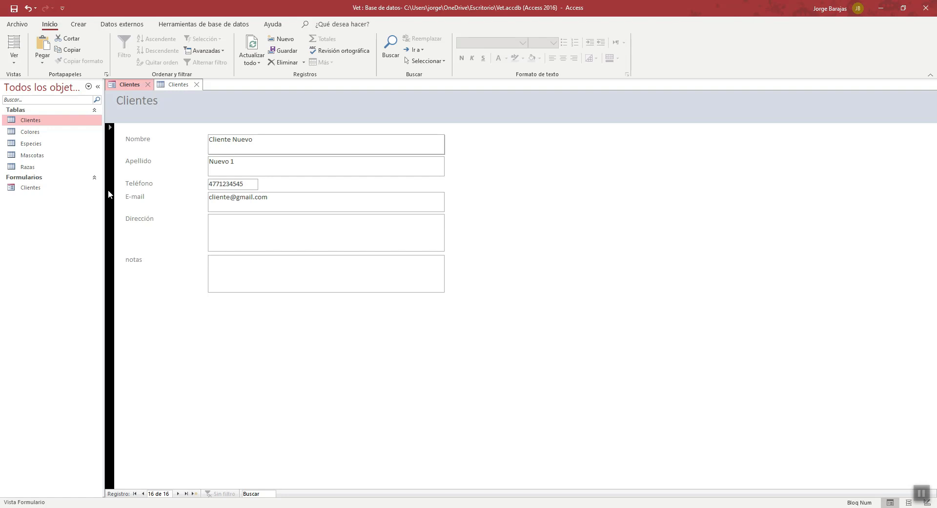
{"action": "key", "text": "Delete"}
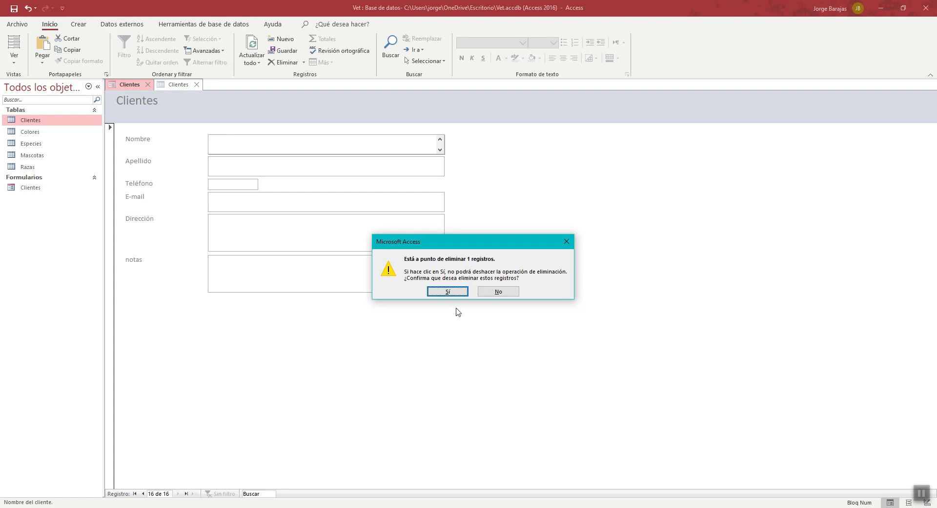
{"action": "left_click", "coordinate": [448, 292]}
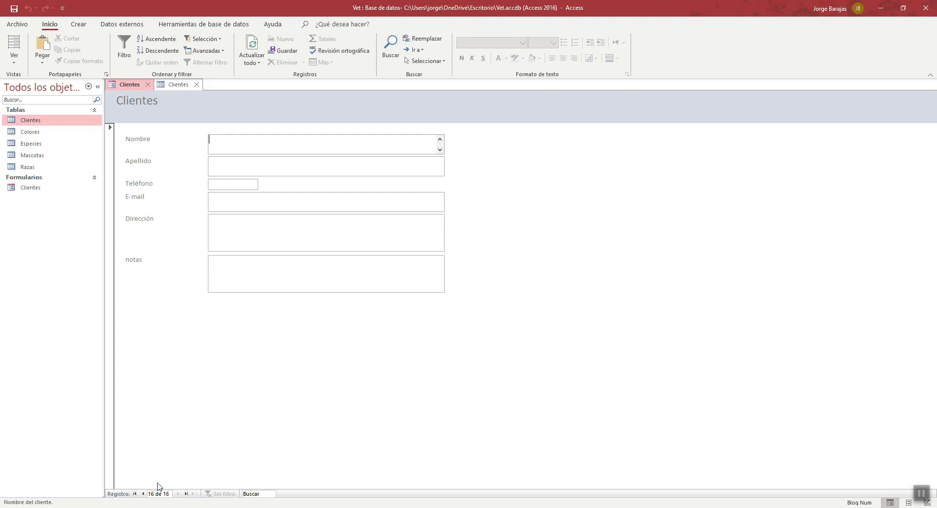
- Go to the last remaining client record, select it as a whole and release the selection
{"action": "left_click", "coordinate": [143, 493]}
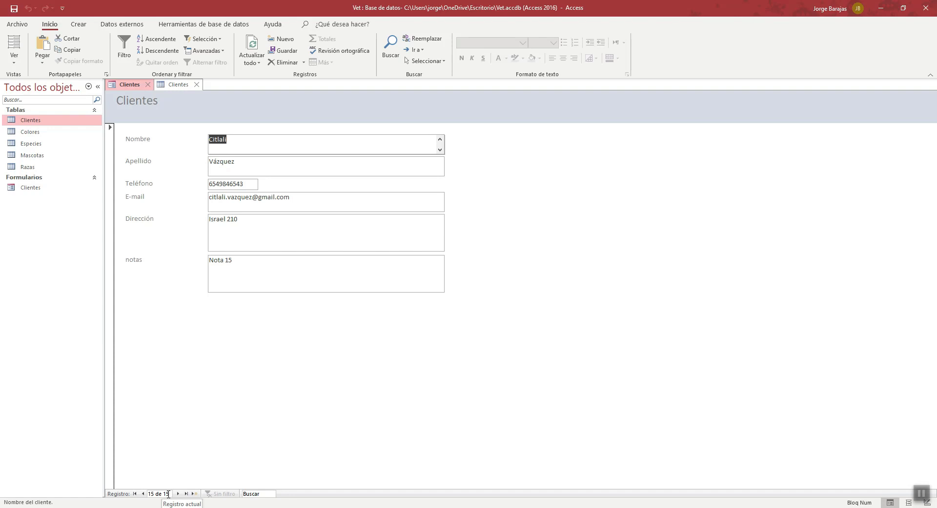
{"action": "left_click", "coordinate": [110, 184]}
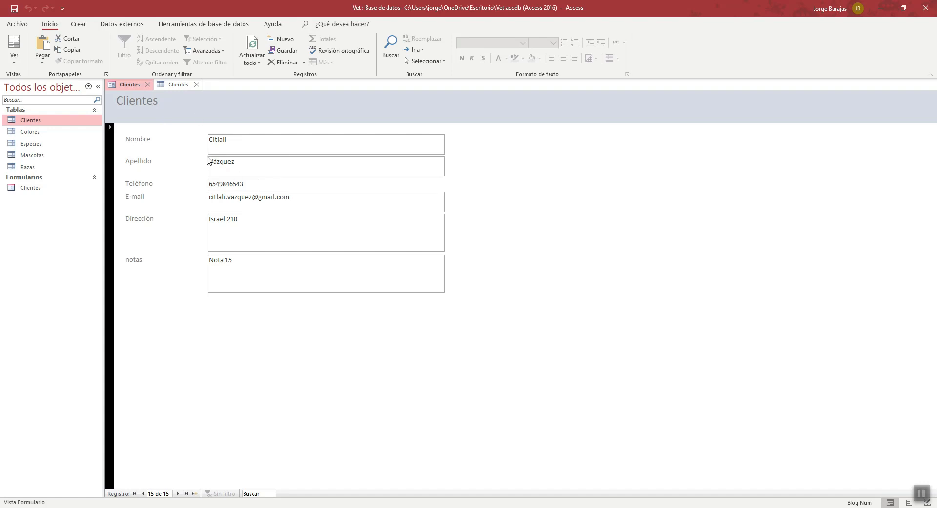
{"action": "left_click", "coordinate": [246, 362]}
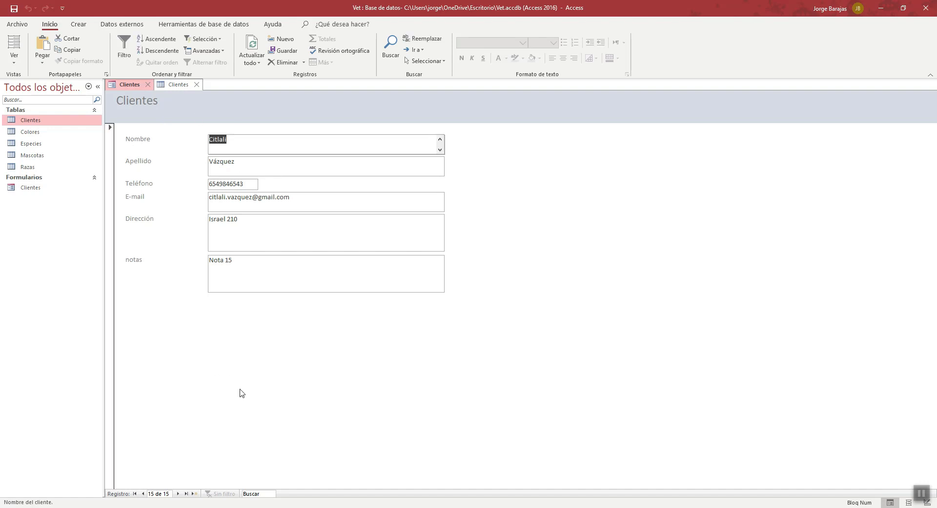
- Step back through the client records to record 12 and place the cursor in its Nombre field
{"action": "left_click", "coordinate": [143, 494]}
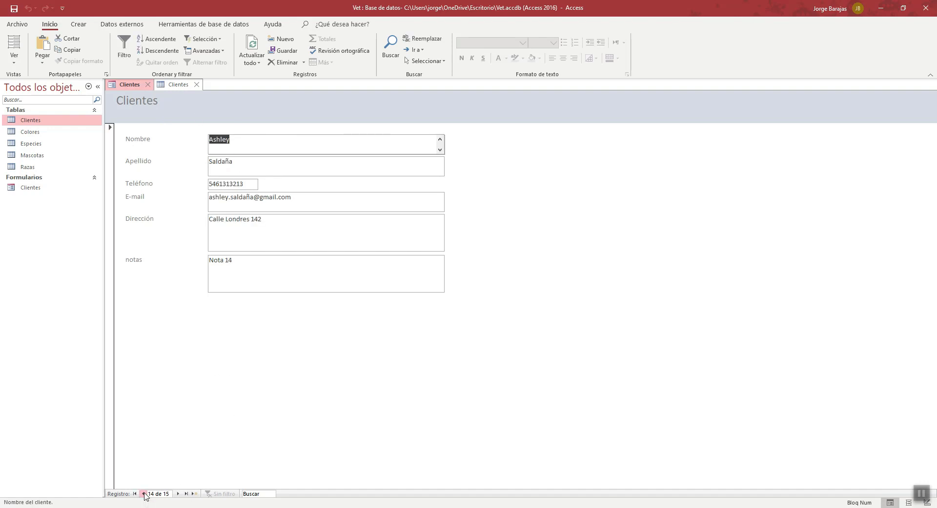
{"action": "left_click", "coordinate": [143, 493]}
{"action": "left_click", "coordinate": [143, 493]}
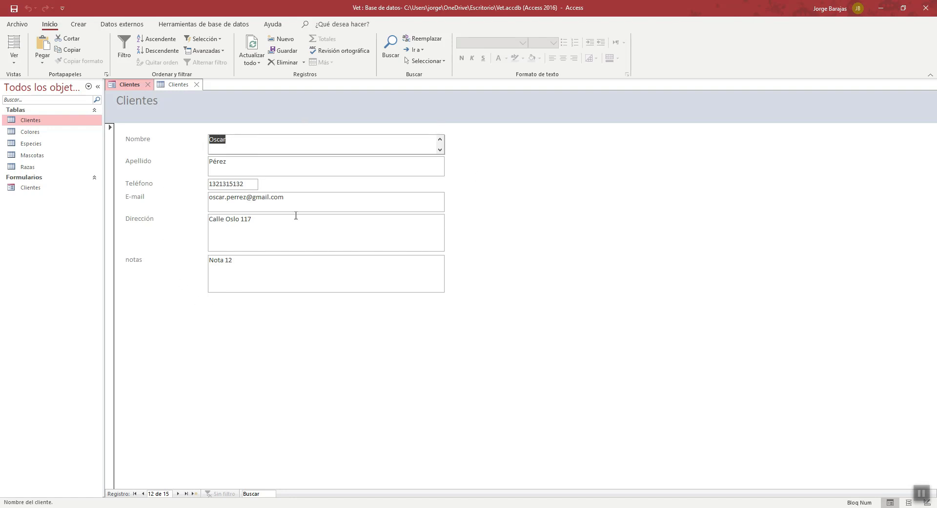
{"action": "left_click", "coordinate": [259, 139]}
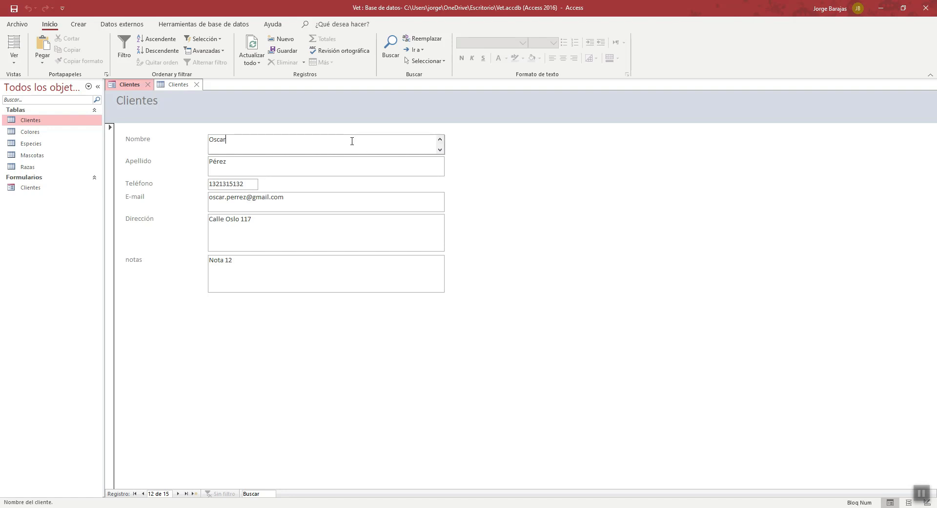
- Add the lines Colonia, C.P. and Ciudad below the street in the Dirección field of record 12
{"action": "left_click", "coordinate": [262, 227]}
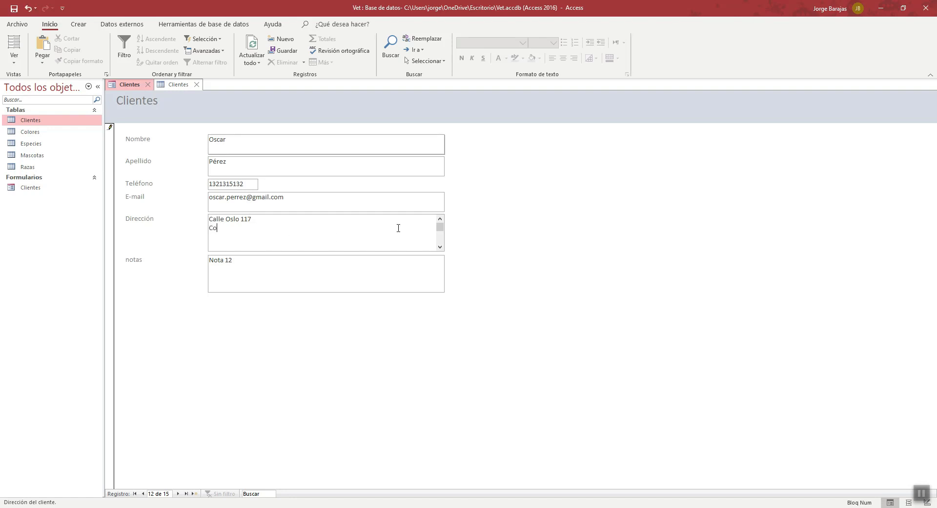
{"action": "type", "text": "nia"}
{"action": "type", "text": "udad"}
- Add the lines aaaaa, bbbb, cccc, dddd and eeee below the existing text in the notas field
{"action": "left_click", "coordinate": [271, 259]}
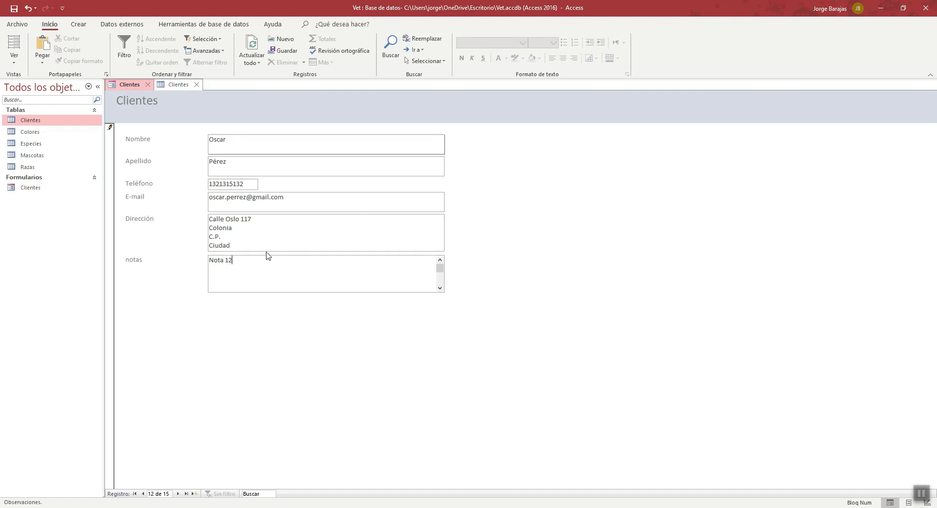
{"action": "type", "text": "aaaa bbbb"}
{"action": "key", "text": "Return"}
{"action": "type", "text": "cccc"}
{"action": "key", "text": "Return"}
{"action": "type", "text": "dddd"}
{"action": "key", "text": "Return"}
{"action": "type", "text": "eeee"}
- Return to the start of the notas text, visit the Nombre and Apellido fields, and discard all unsaved changes to the record
{"action": "left_click", "coordinate": [440, 260]}
{"action": "left_click", "coordinate": [440, 260]}
{"action": "left_click", "coordinate": [341, 142]}
{"action": "left_click", "coordinate": [323, 165]}
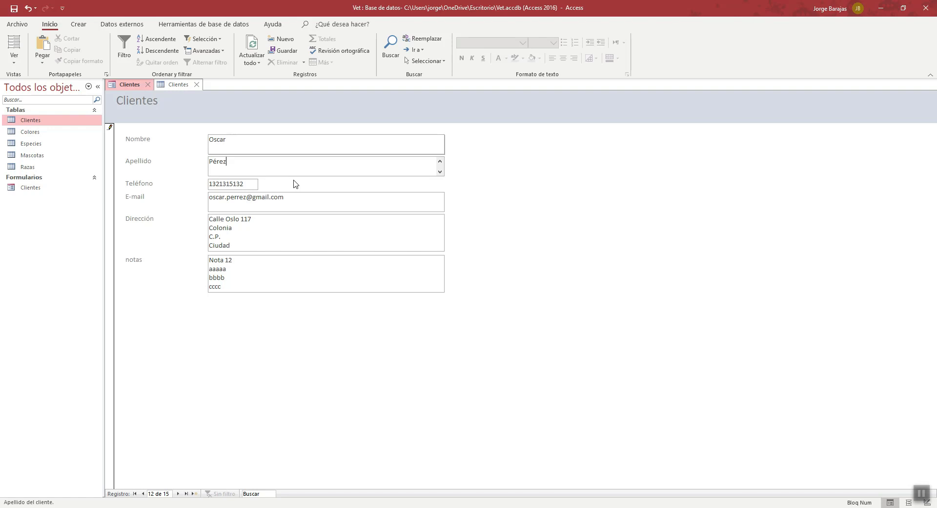
{"action": "key", "text": "Escape"}
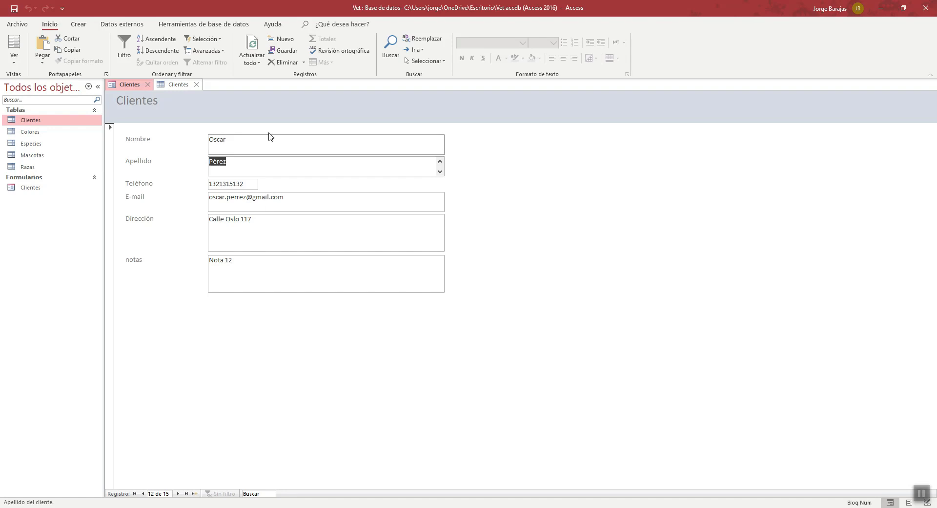
- Close the Clientes table and switch the Clientes form to Design view
{"action": "left_click", "coordinate": [197, 84]}
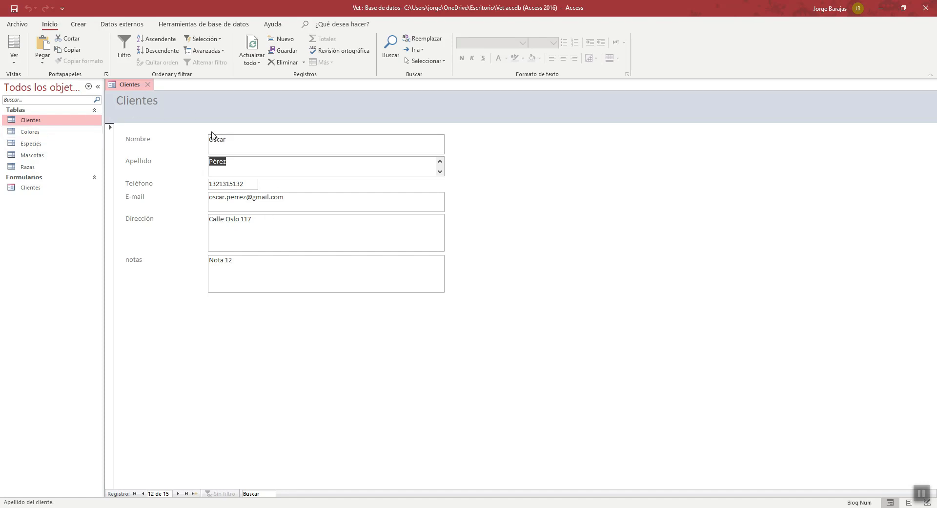
{"action": "left_click", "coordinate": [17, 63]}
{"action": "left_click", "coordinate": [48, 130]}
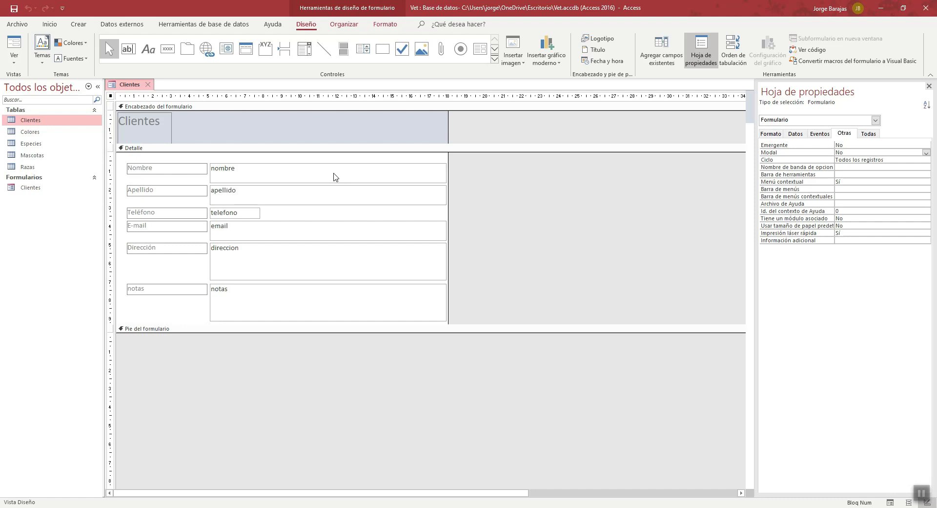
- Reduce the nombre and apellido text boxes to a single-line height of about 0.6 cm each
{"action": "left_click", "coordinate": [334, 174]}
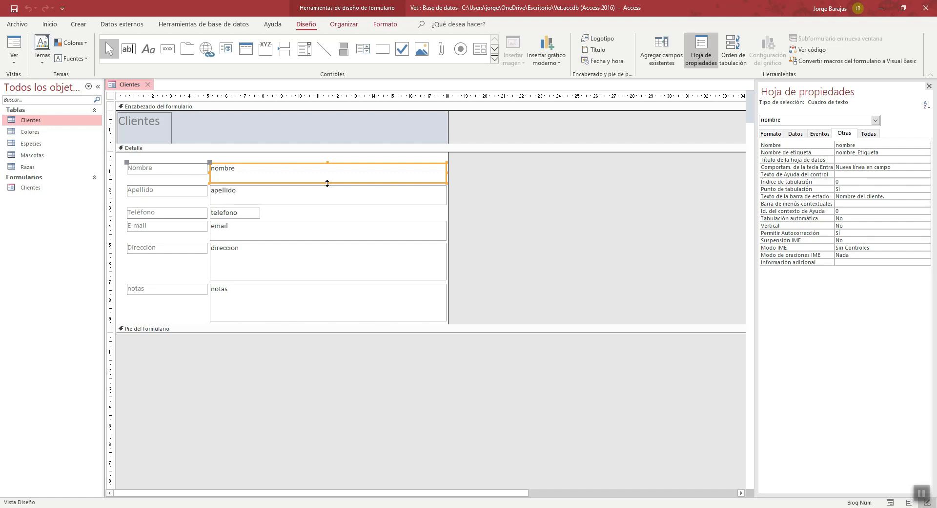
{"action": "left_click_drag", "start_coordinate": [327, 183], "coordinate": [328, 175]}
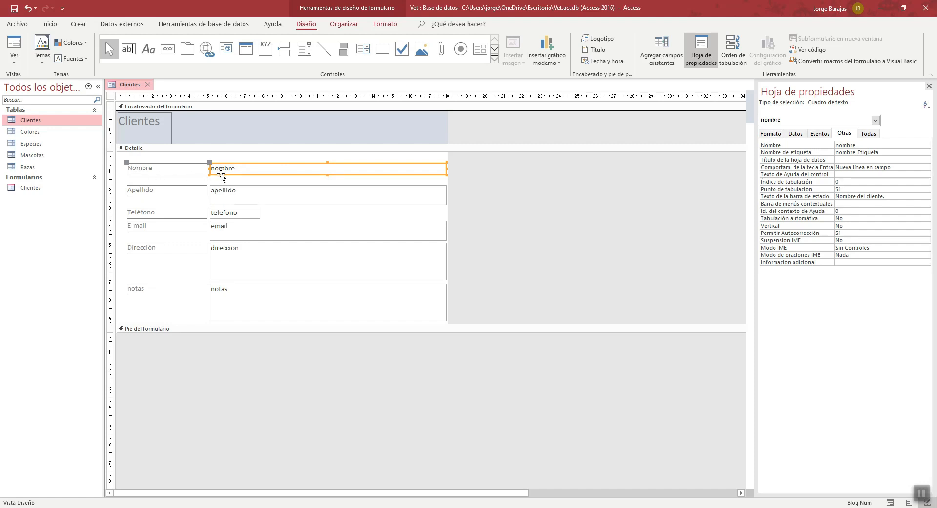
{"action": "left_click", "coordinate": [266, 195]}
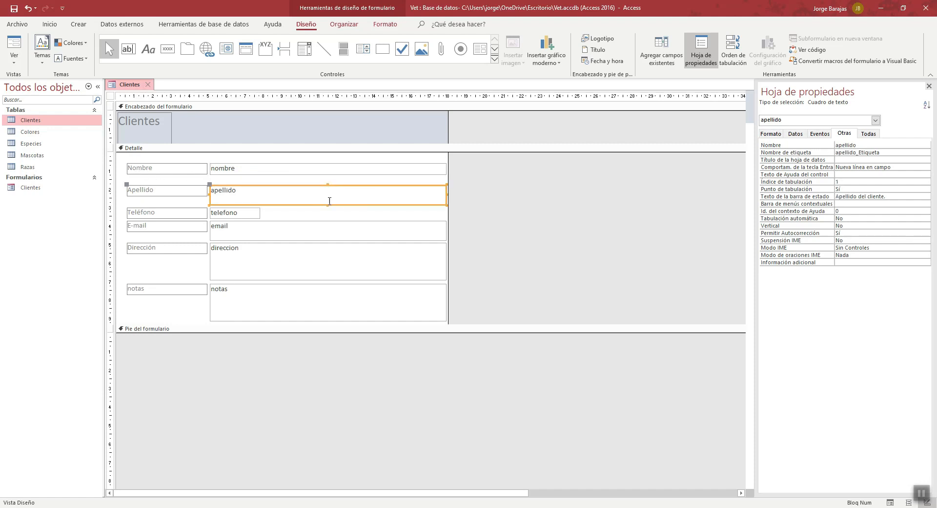
{"action": "left_click_drag", "start_coordinate": [327, 205], "coordinate": [329, 197]}
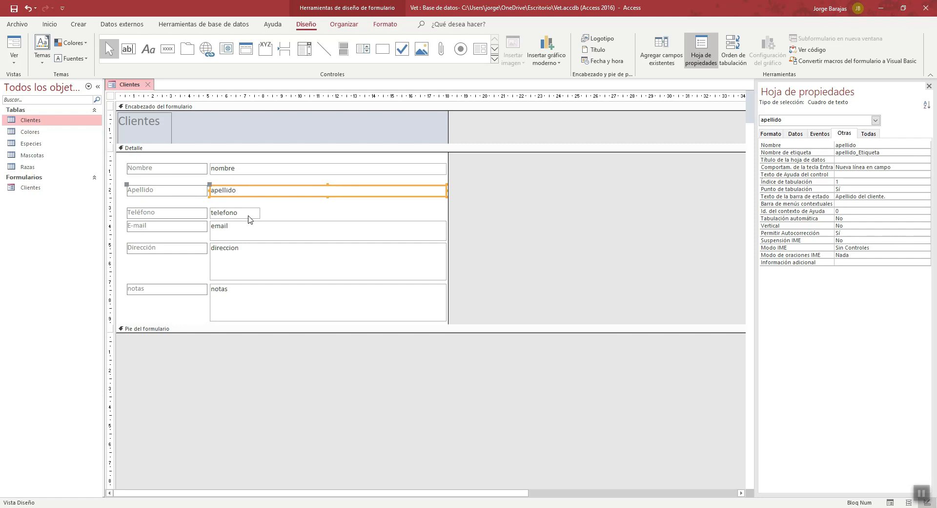
- Widen the telefono text box slightly and reduce the email text box to a single-line height
{"action": "left_click", "coordinate": [249, 215]}
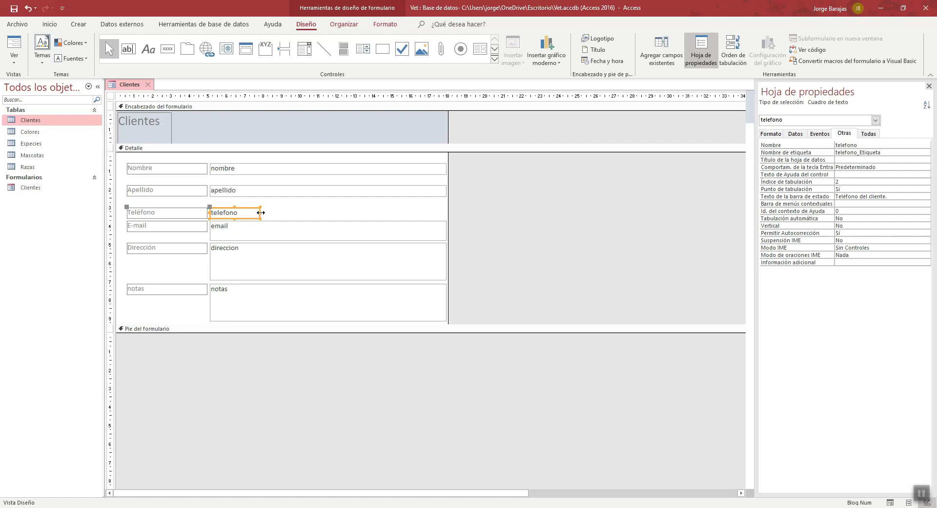
{"action": "left_click_drag", "start_coordinate": [262, 213], "coordinate": [274, 212]}
{"action": "left_click", "coordinate": [291, 233]}
{"action": "left_click_drag", "start_coordinate": [327, 239], "coordinate": [328, 231]}
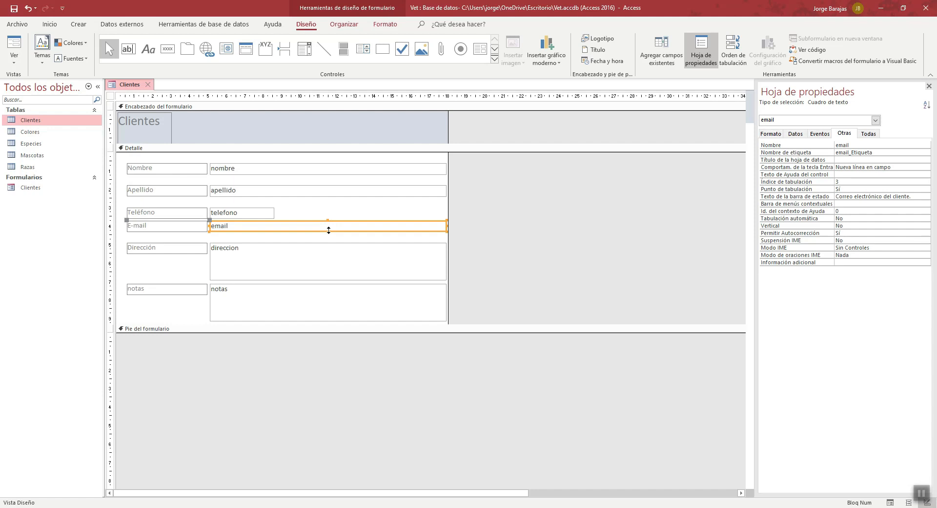
{"action": "left_click_drag", "start_coordinate": [326, 232], "coordinate": [327, 232]}
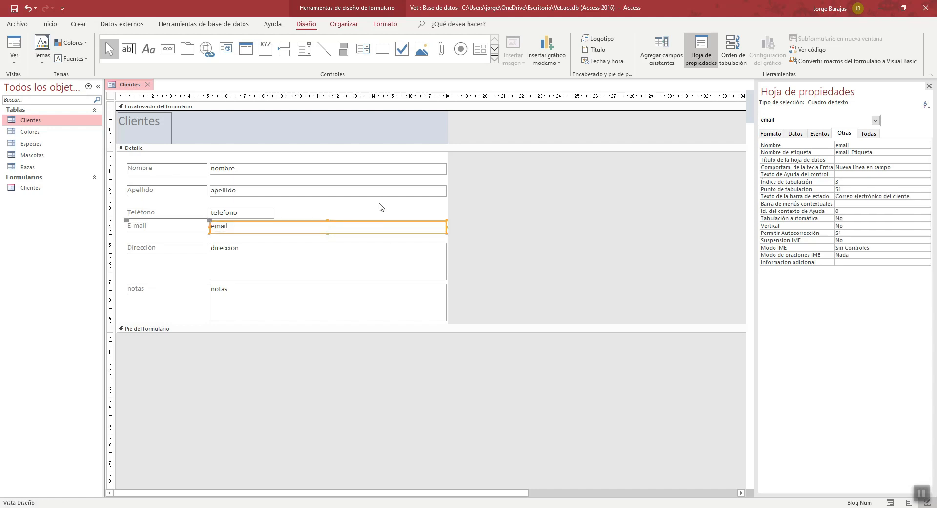
{"action": "left_click", "coordinate": [381, 208]}
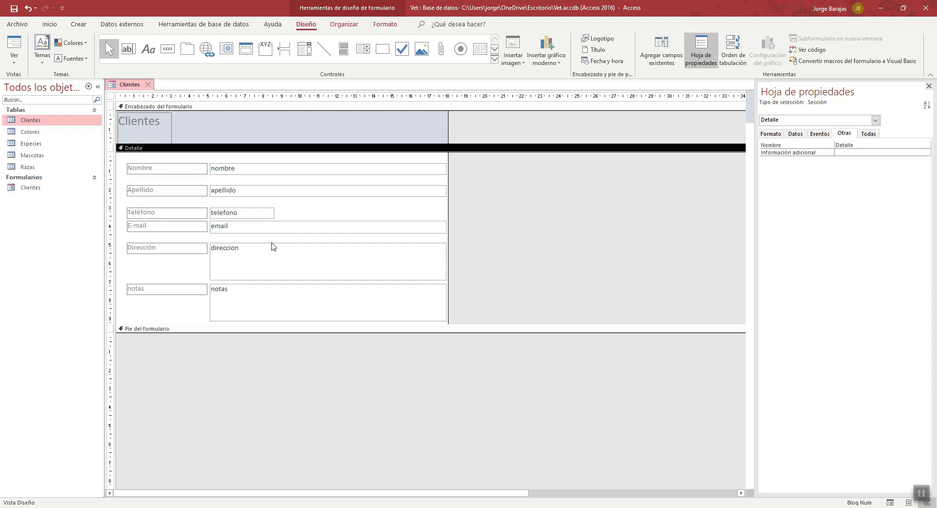
- Set the Enter key behavior of the nombre text box to Predeterminado, toggling the property sheet off and on first
{"action": "left_click", "coordinate": [320, 168]}
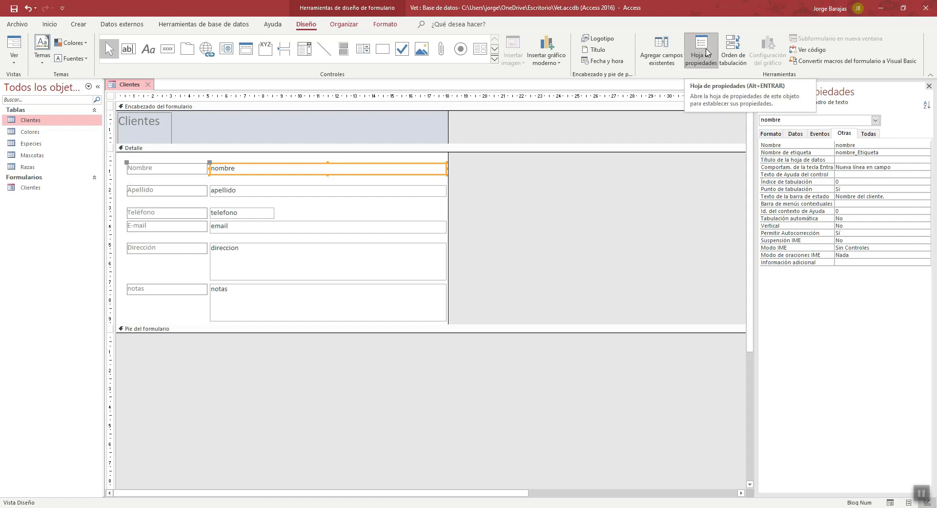
{"action": "left_click", "coordinate": [706, 53]}
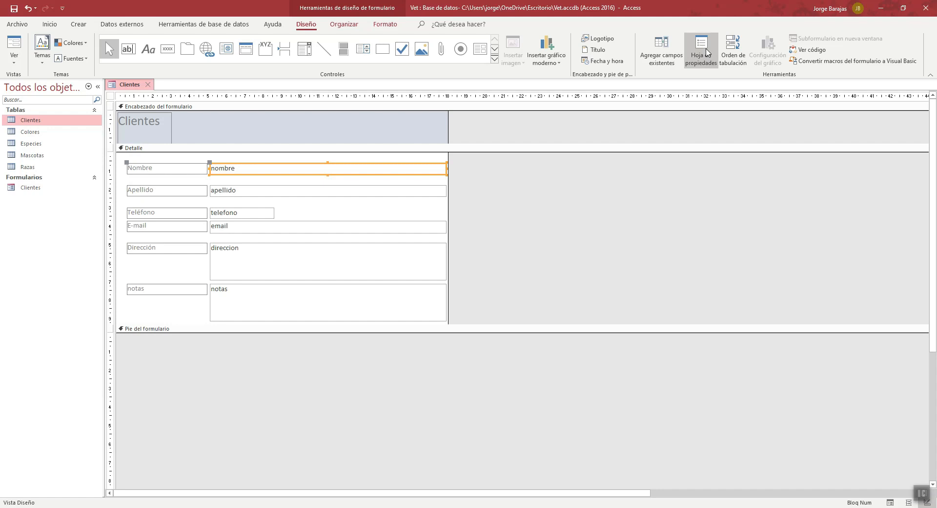
{"action": "left_click", "coordinate": [706, 48]}
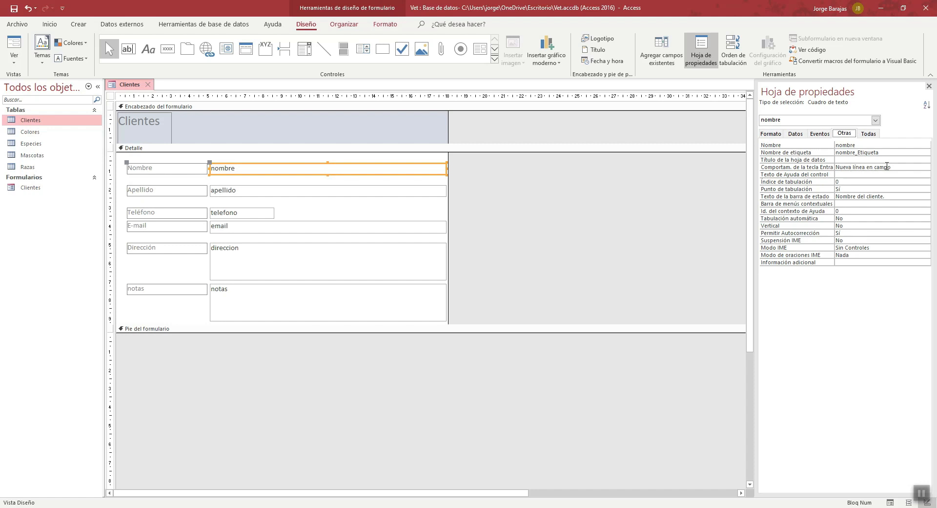
{"action": "left_click", "coordinate": [894, 166]}
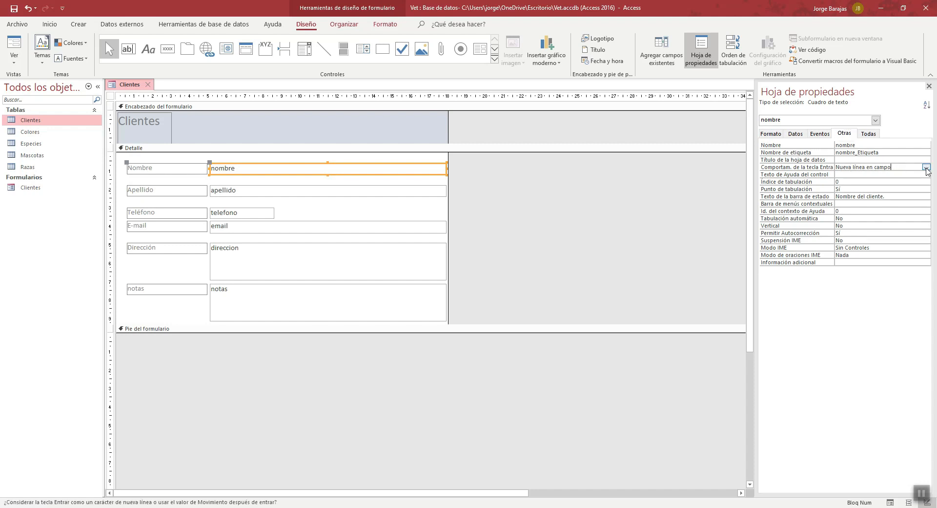
{"action": "left_click", "coordinate": [926, 168]}
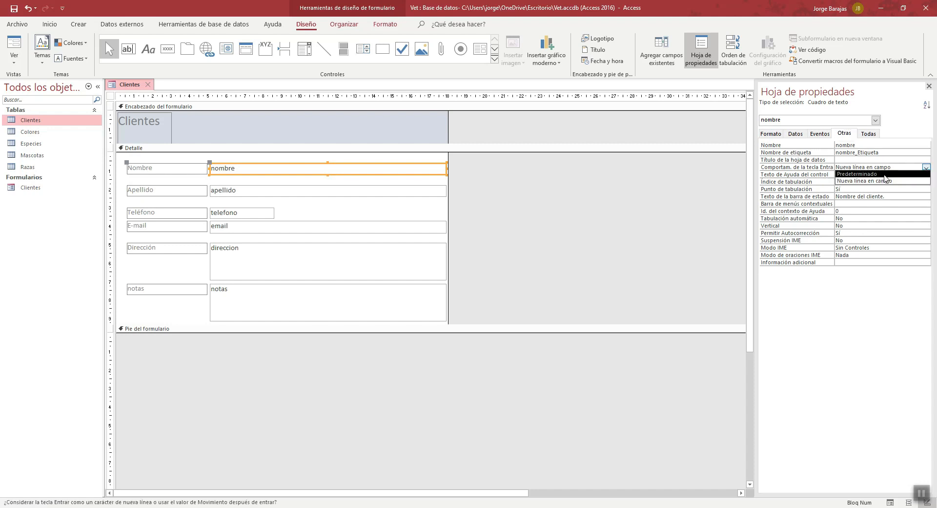
{"action": "left_click", "coordinate": [884, 174]}
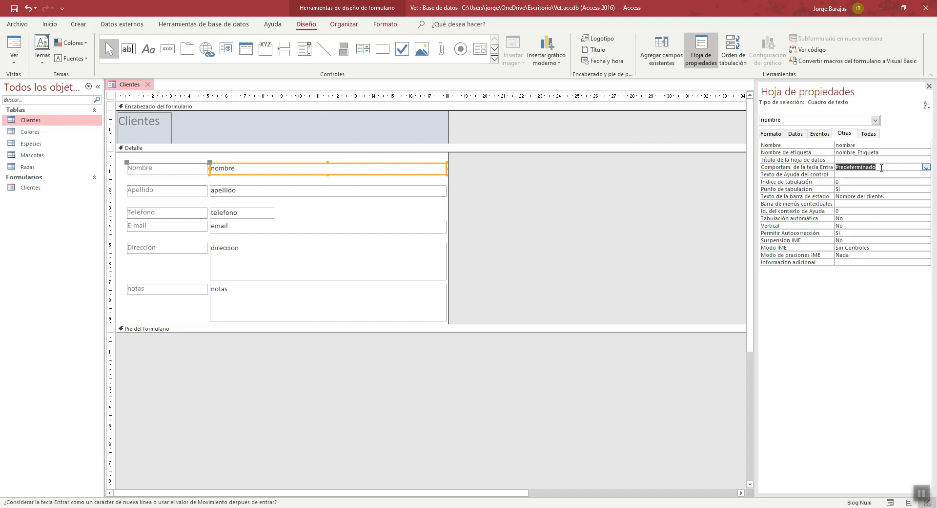
- Set the scroll bars property (Barras de desplazamiento) of the nombre text box to Ninguna
{"action": "left_click", "coordinate": [772, 135]}
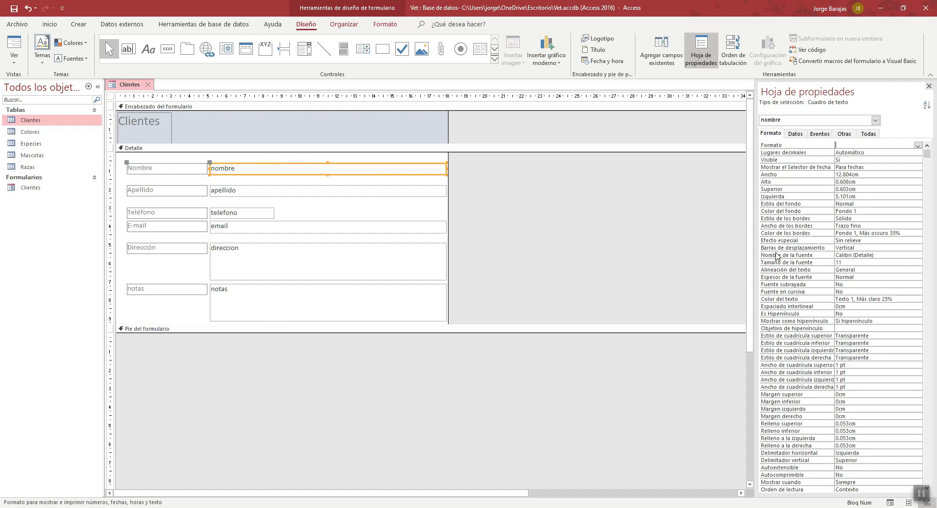
{"action": "left_click", "coordinate": [857, 247]}
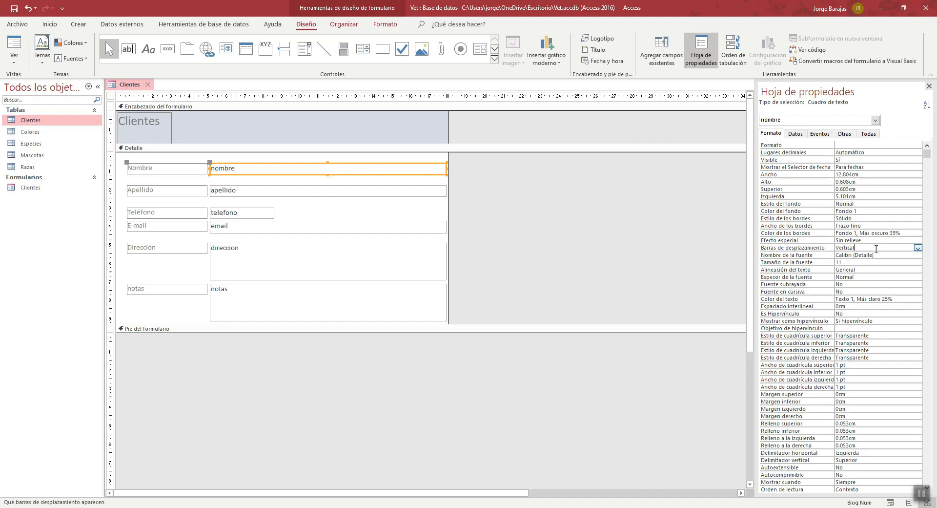
{"action": "left_click", "coordinate": [918, 248]}
{"action": "left_click", "coordinate": [893, 255]}
- Show the Clientes form in Form view and check the Nombre, Apellido, Teléfono and E-mail fields for scroll bars
{"action": "left_click", "coordinate": [14, 58]}
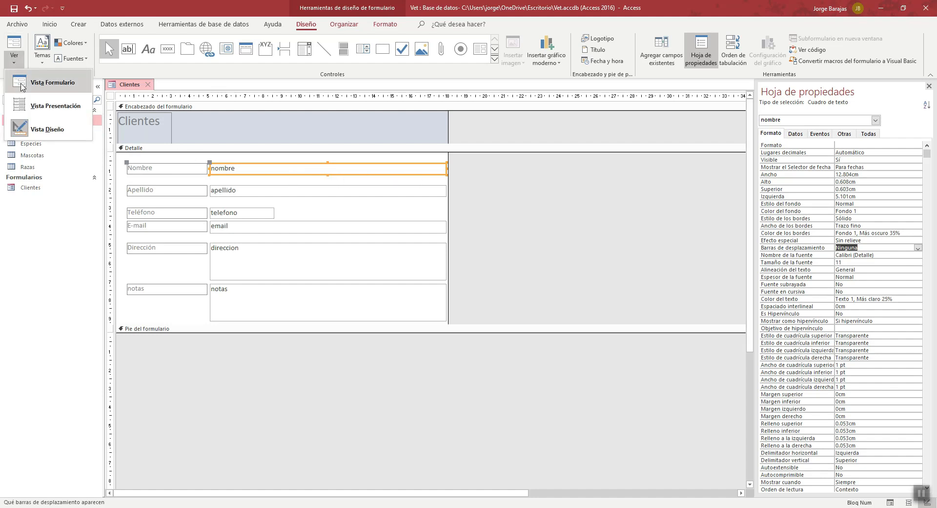
{"action": "left_click", "coordinate": [71, 130]}
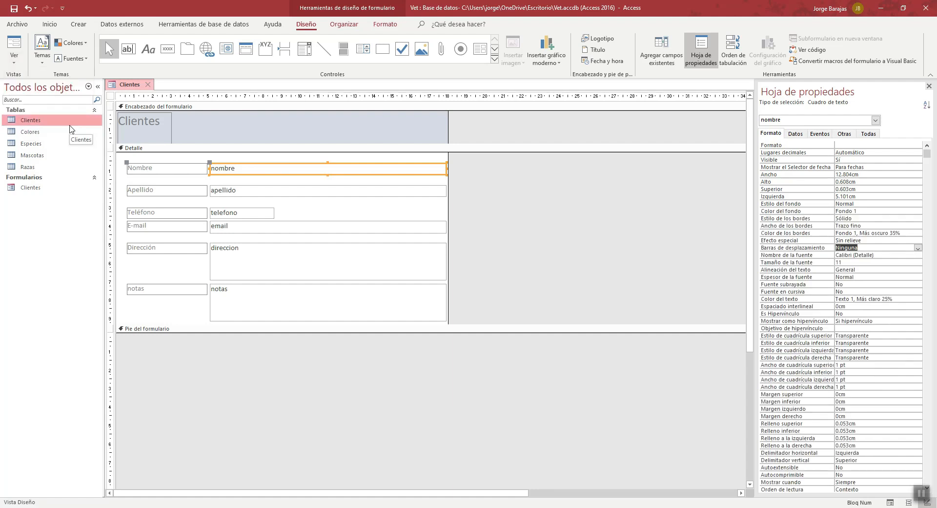
{"action": "left_click", "coordinate": [14, 58]}
{"action": "left_click", "coordinate": [59, 84]}
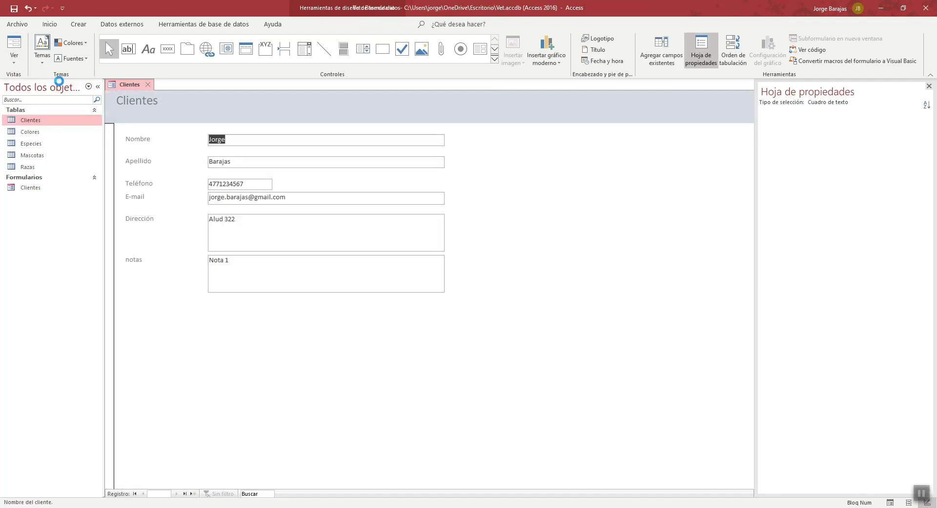
{"action": "left_click", "coordinate": [264, 139]}
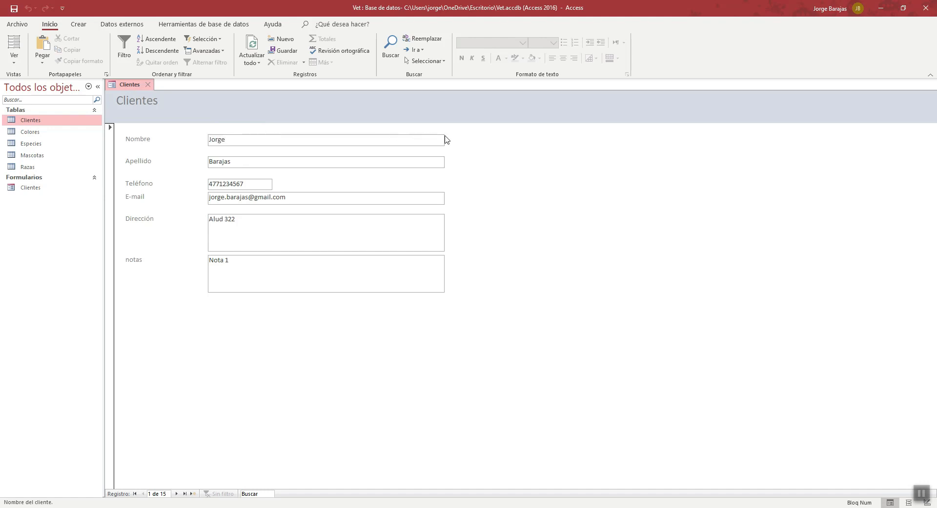
{"action": "left_click", "coordinate": [408, 161]}
{"action": "left_click", "coordinate": [249, 182]}
{"action": "left_click", "coordinate": [292, 199]}
- Return the form to Design view and set the Enter key behavior of the apellido text box to Predeterminado
{"action": "left_click", "coordinate": [14, 55]}
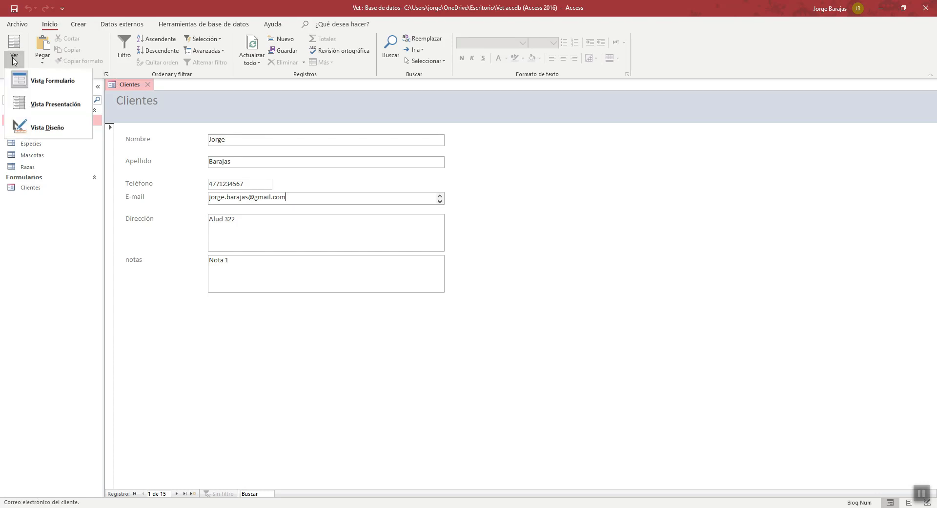
{"action": "left_click", "coordinate": [40, 136]}
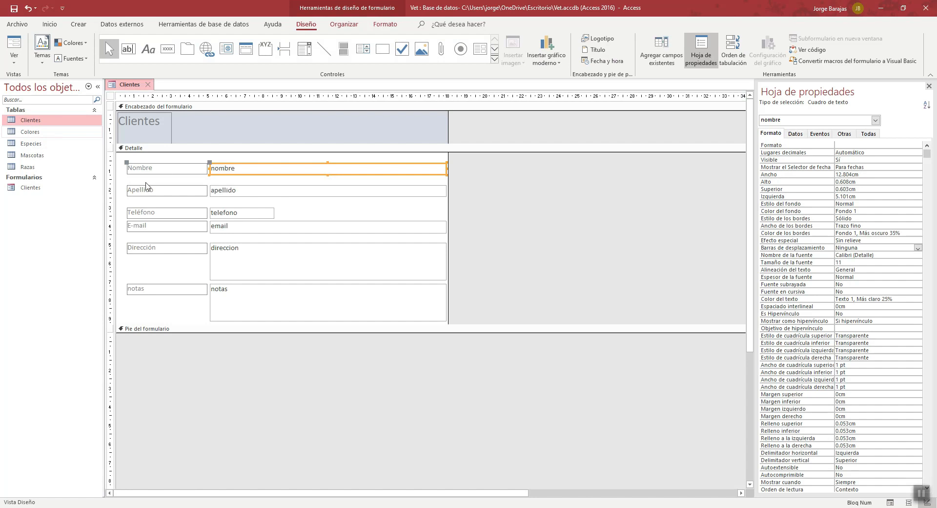
{"action": "left_click", "coordinate": [321, 191]}
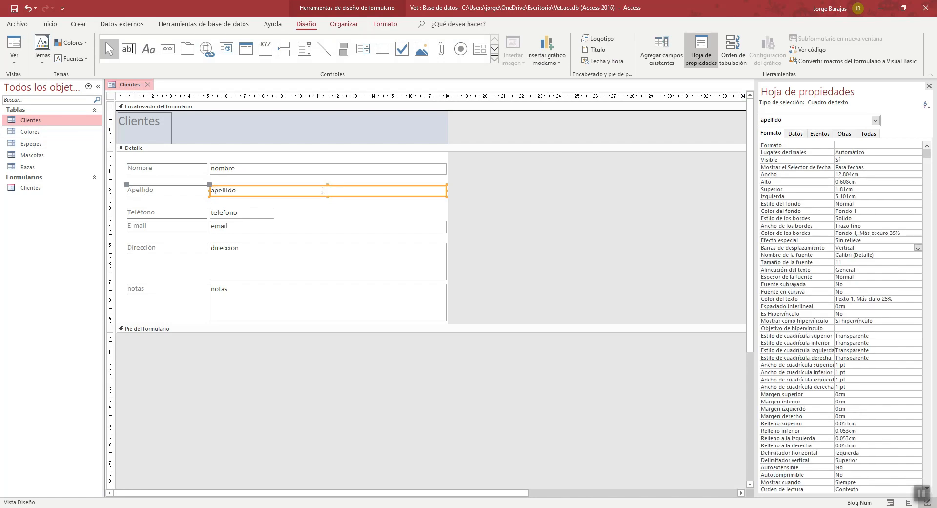
{"action": "left_click", "coordinate": [846, 135]}
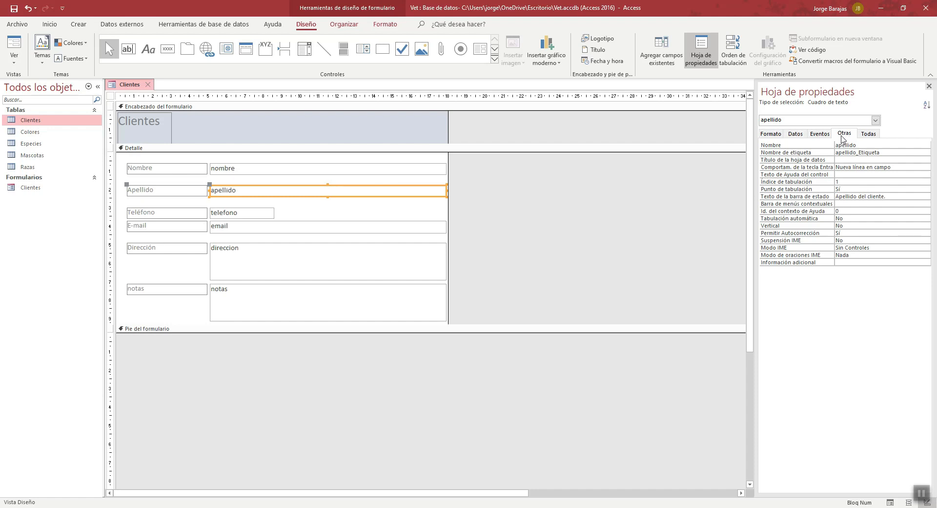
{"action": "left_click", "coordinate": [897, 166]}
{"action": "left_click", "coordinate": [926, 167]}
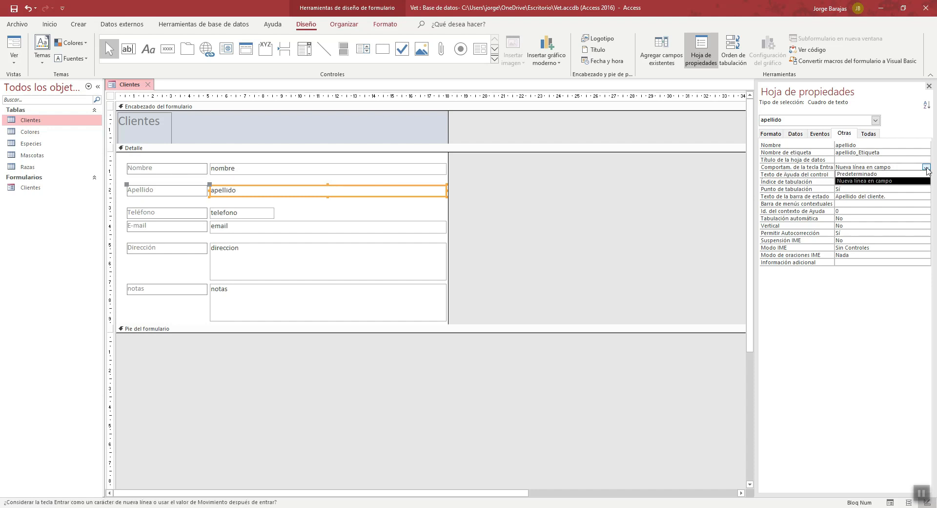
{"action": "left_click", "coordinate": [895, 174]}
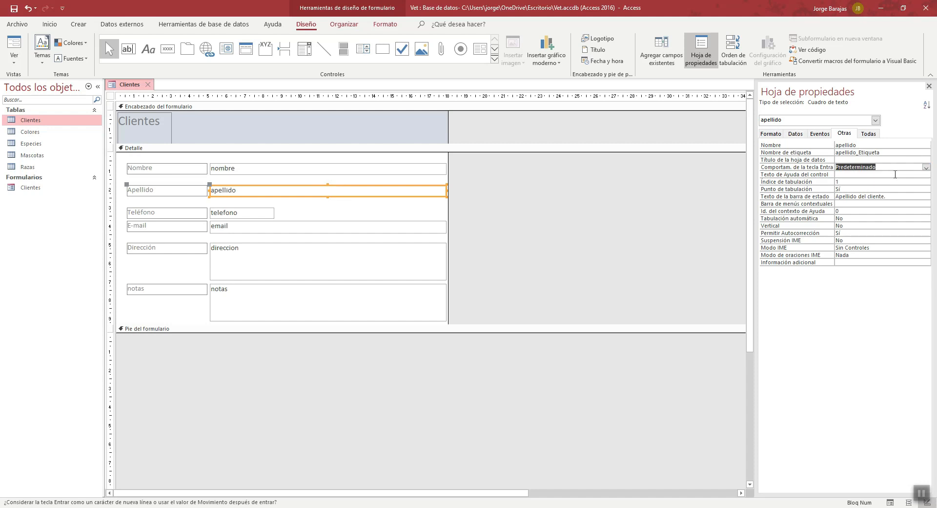
- Set the scroll bars property (Barras de desplazamiento) of the apellido text box to Ninguna
{"action": "left_click", "coordinate": [772, 133]}
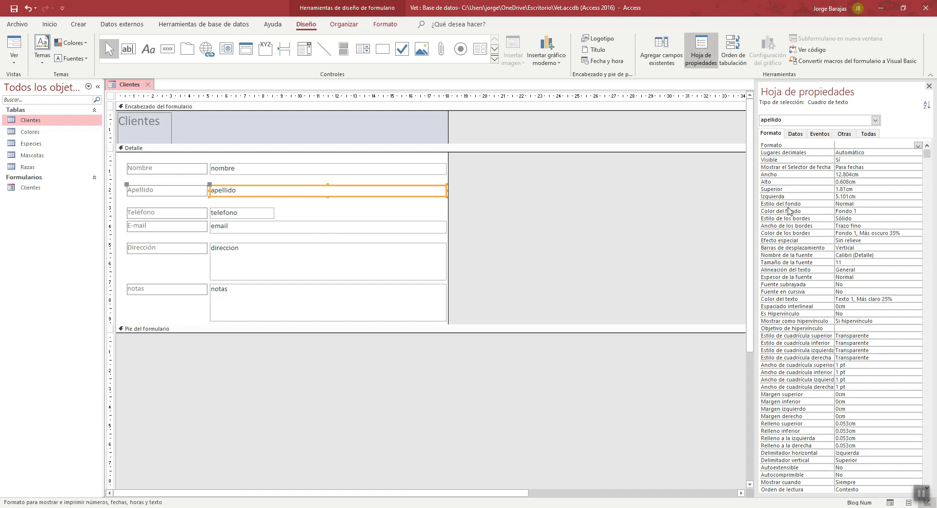
{"action": "left_click", "coordinate": [862, 248]}
{"action": "left_click", "coordinate": [918, 248]}
{"action": "left_click", "coordinate": [893, 254]}
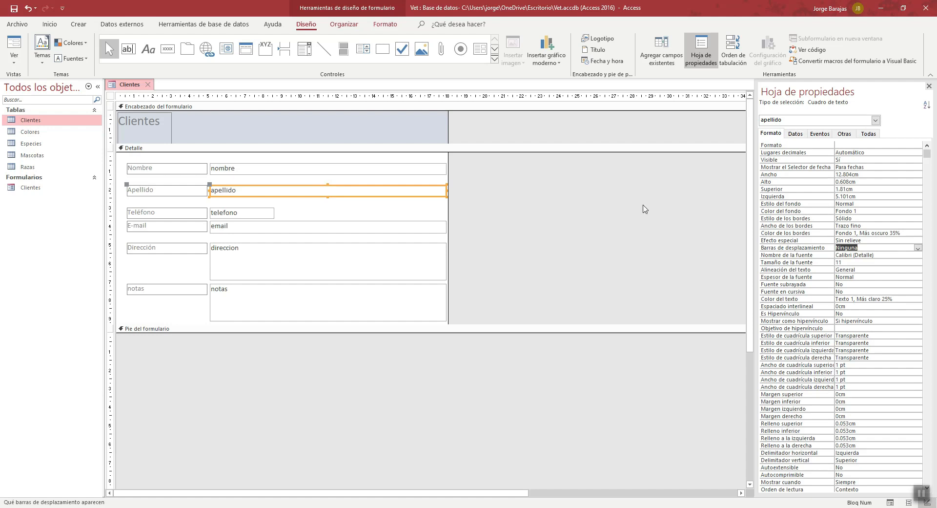
- Set the Enter key behavior of the email text box to Predeterminado
{"action": "left_click", "coordinate": [291, 229]}
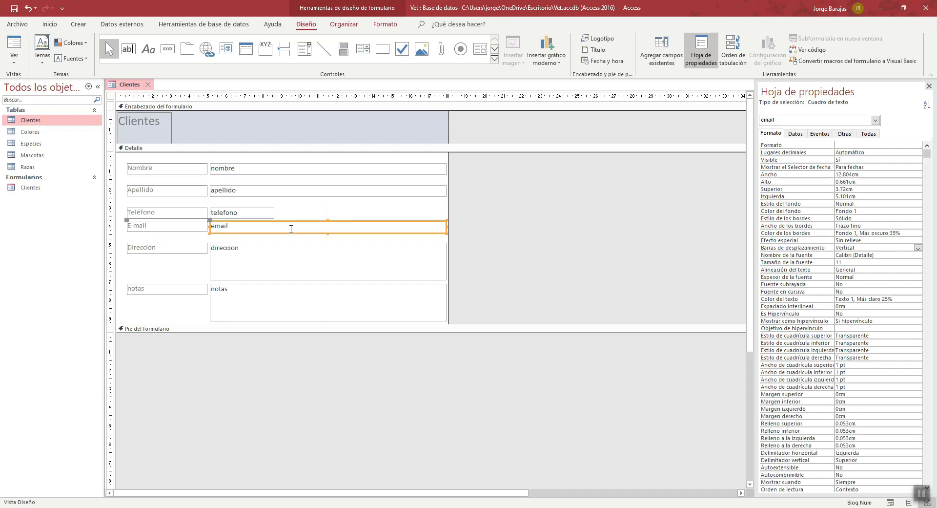
{"action": "left_click", "coordinate": [844, 135]}
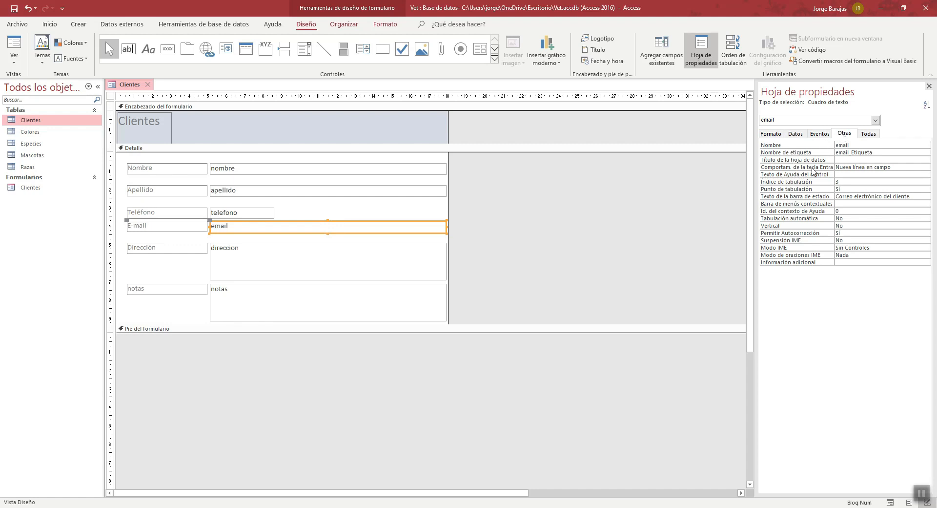
{"action": "left_click", "coordinate": [907, 167]}
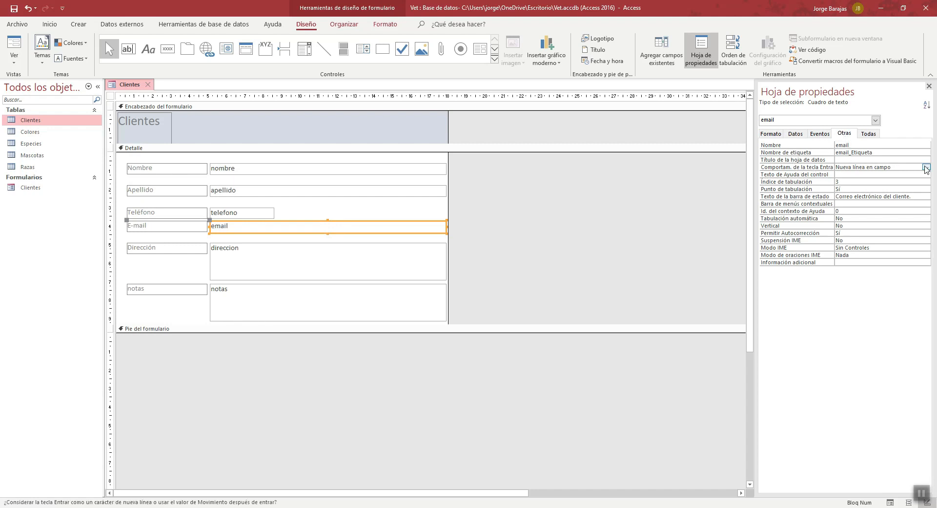
{"action": "left_click", "coordinate": [926, 167]}
{"action": "left_click", "coordinate": [908, 174]}
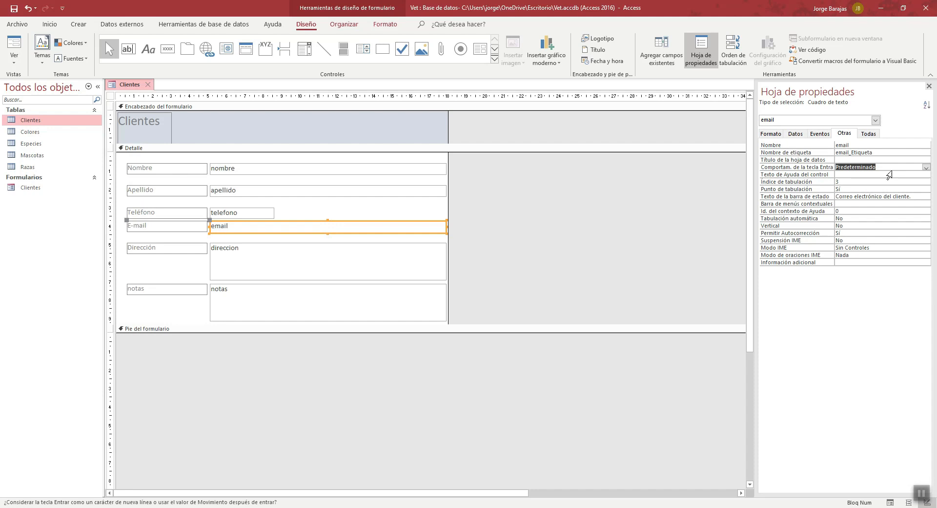
- Set the scroll bars property (Barras de desplazamiento) of the email text box to Ninguna and deselect the text box
{"action": "left_click", "coordinate": [771, 134]}
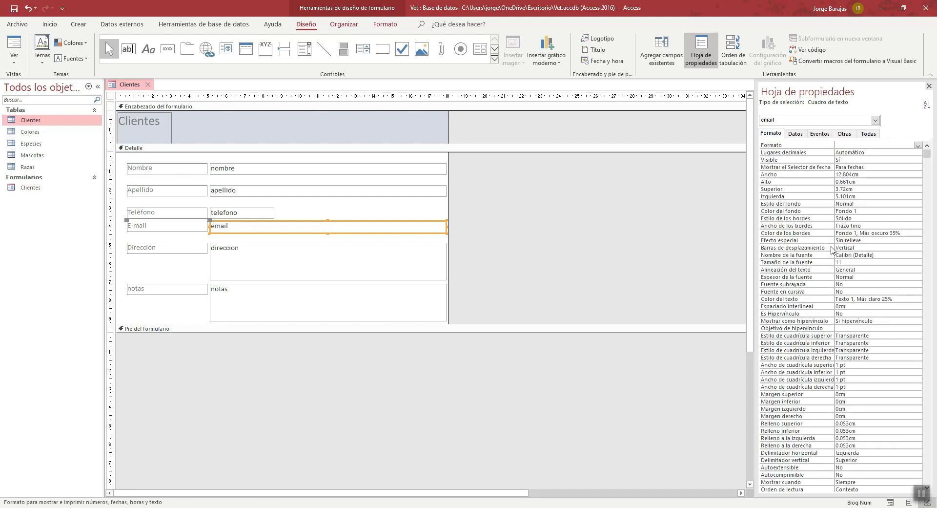
{"action": "left_click", "coordinate": [867, 248]}
{"action": "left_click", "coordinate": [919, 248]}
{"action": "left_click", "coordinate": [888, 254]}
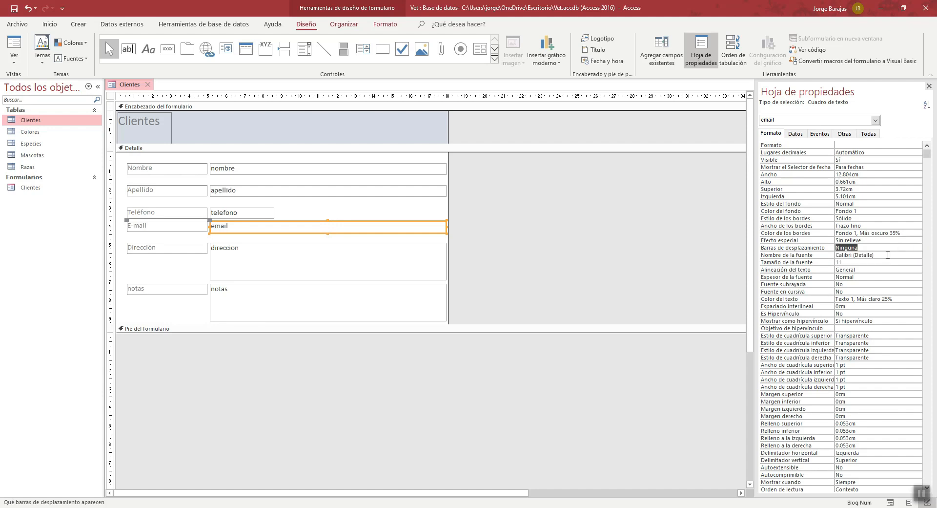
{"action": "left_click", "coordinate": [600, 232]}
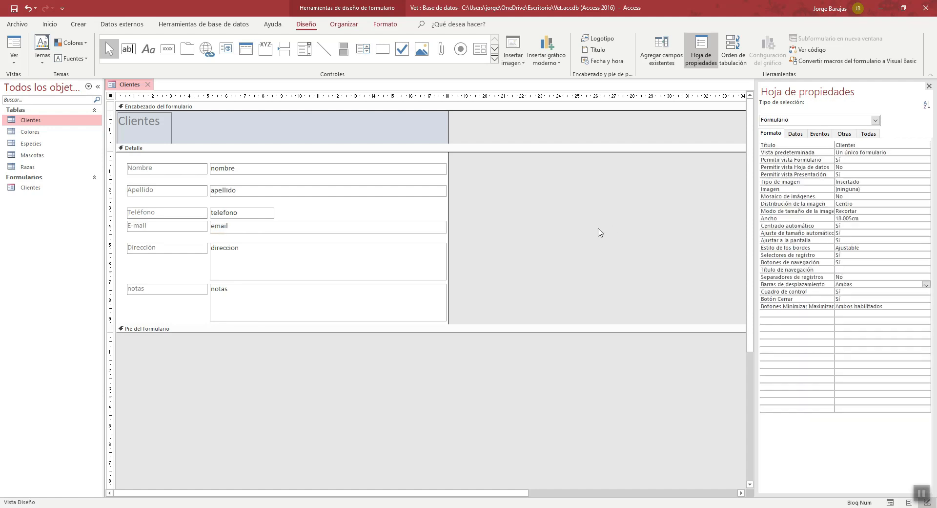
- Display the Clientes form in Form view and check the Nombre, Apellido and E-mail fields for scroll bars
{"action": "left_click", "coordinate": [14, 58]}
{"action": "left_click", "coordinate": [44, 82]}
{"action": "left_click", "coordinate": [287, 140]}
{"action": "left_click", "coordinate": [270, 162]}
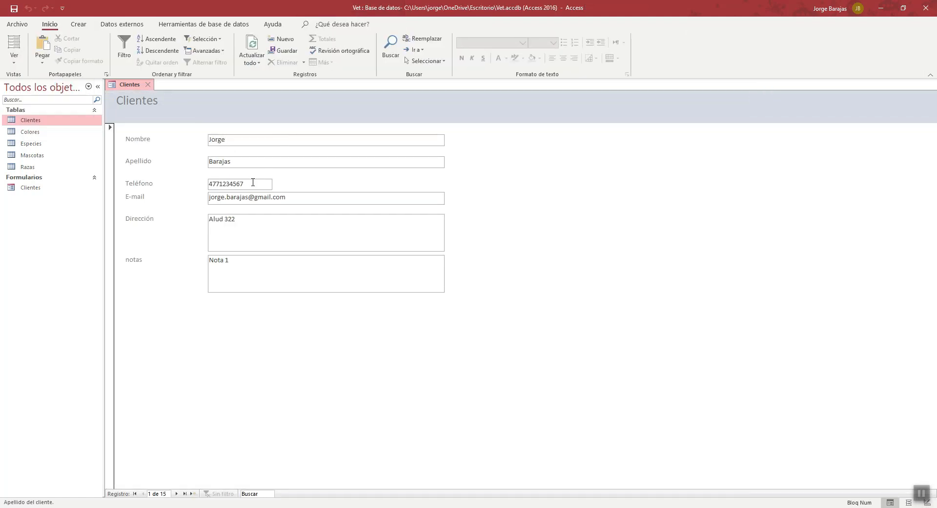
{"action": "left_click", "coordinate": [297, 194]}
{"action": "left_click", "coordinate": [389, 162]}
- Step through the first client record field by field, from Nombre to Dirección
{"action": "left_click", "coordinate": [384, 141]}
{"action": "key", "text": "Tab"}
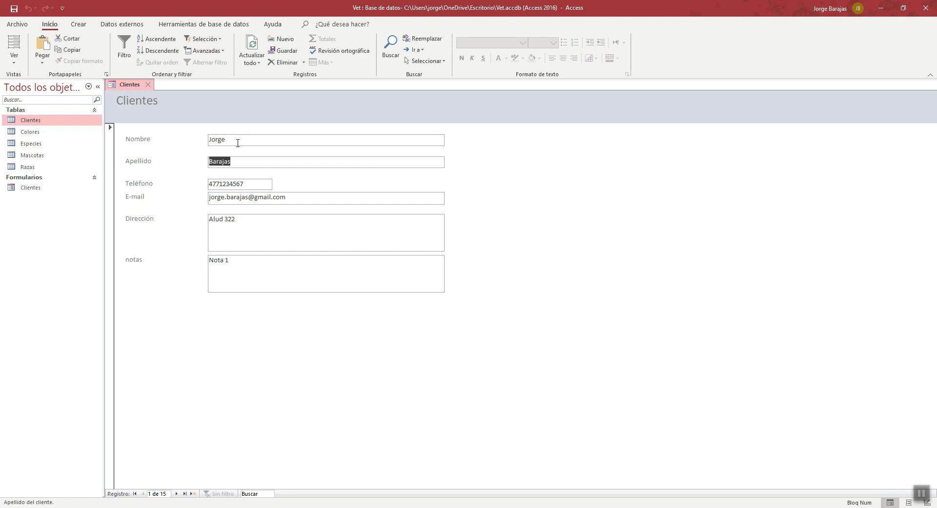
{"action": "key", "text": "Tab"}
{"action": "key", "text": "Tab"}
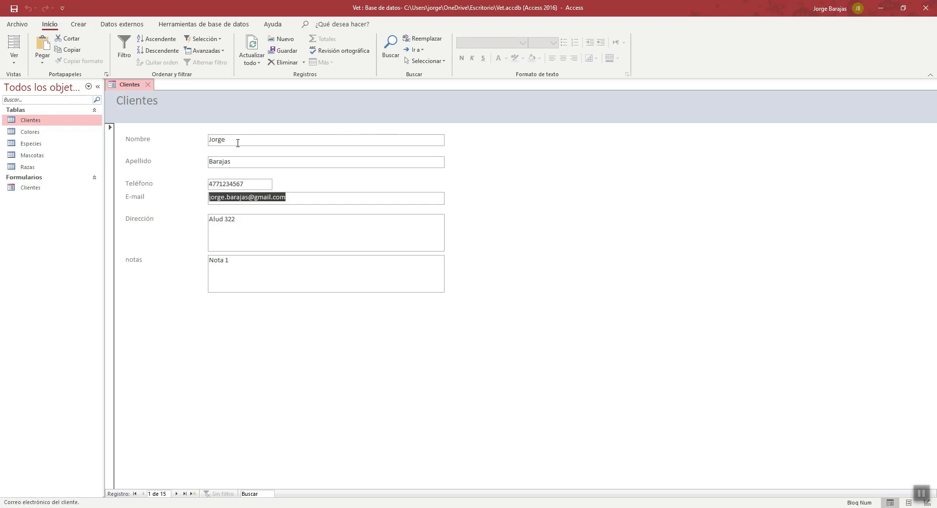
{"action": "key", "text": "Tab"}
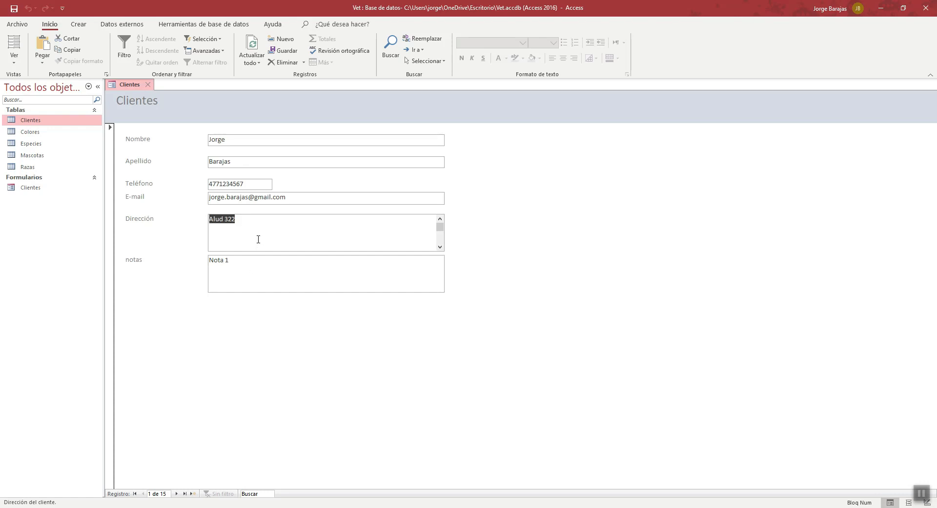
- Starting again at Nombre in the first record, advance field by field through the client records until reaching the fifth record
{"action": "left_click", "coordinate": [239, 139]}
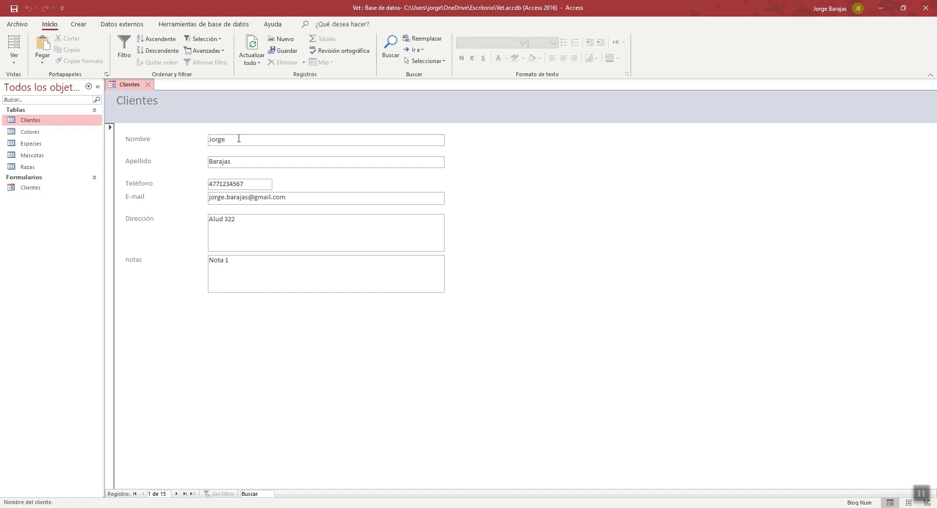
{"action": "key", "text": "Tab"}
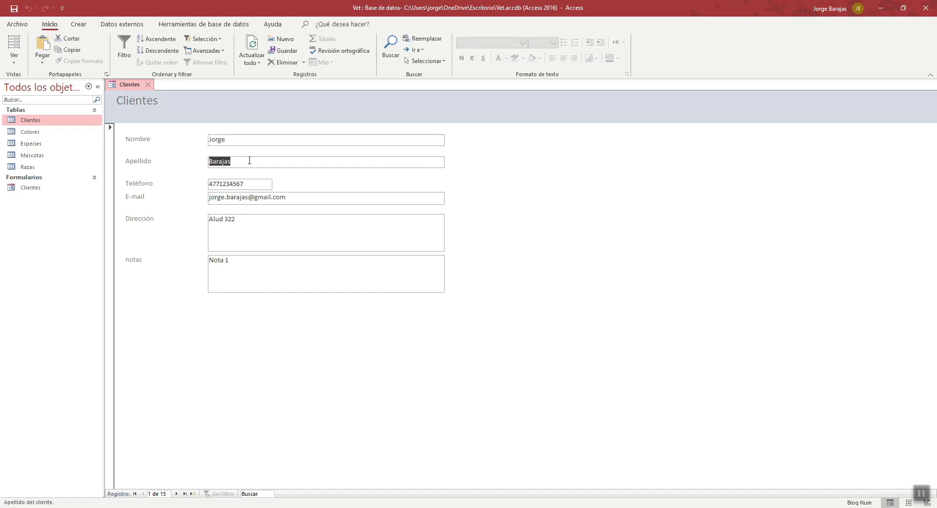
{"action": "key", "text": "Tab"}
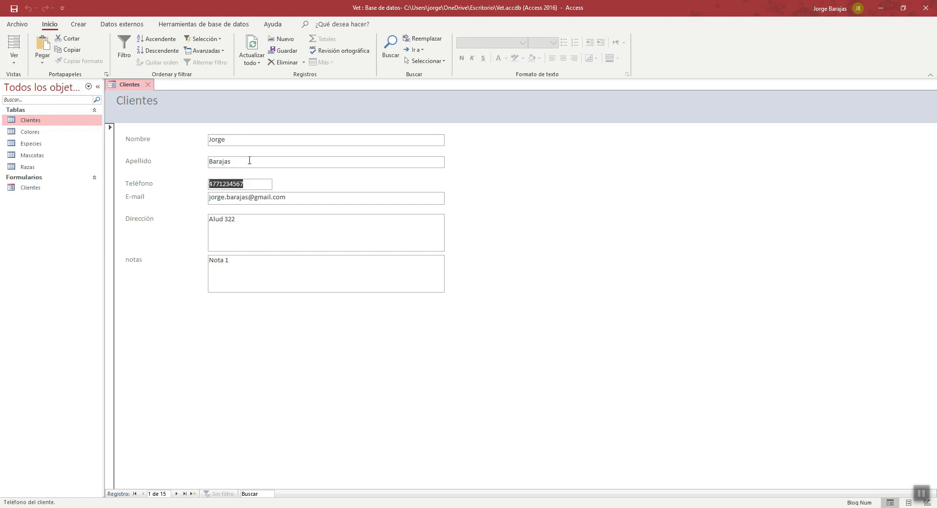
{"action": "key", "text": "Tab"}
{"action": "key", "text": "Tab"}
{"action": "key", "text": "Tab"}
{"action": "key", "text": "Tab"}
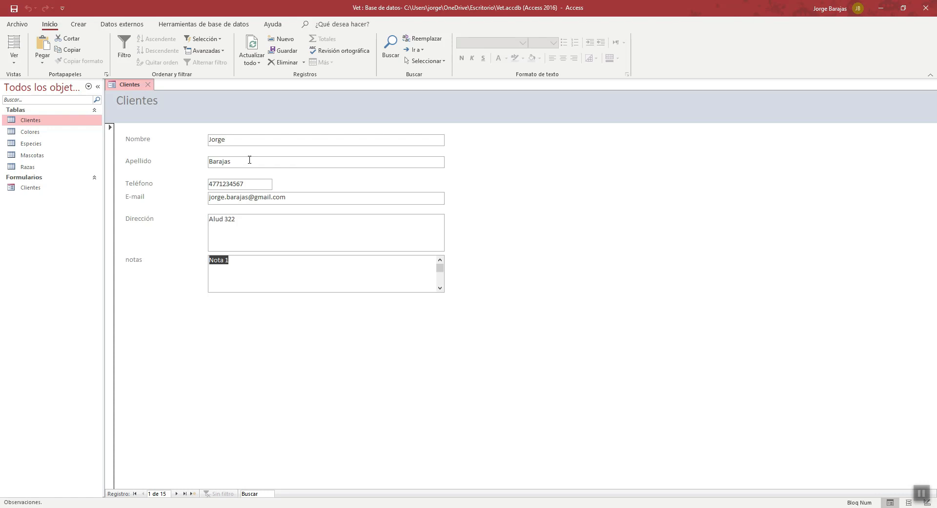
{"action": "key", "text": "Tab"}
{"action": "key", "text": "Tab"}
{"action": "key", "text": "Tab"}
{"action": "key", "text": "Tab"}
{"action": "key", "text": "Tab"}
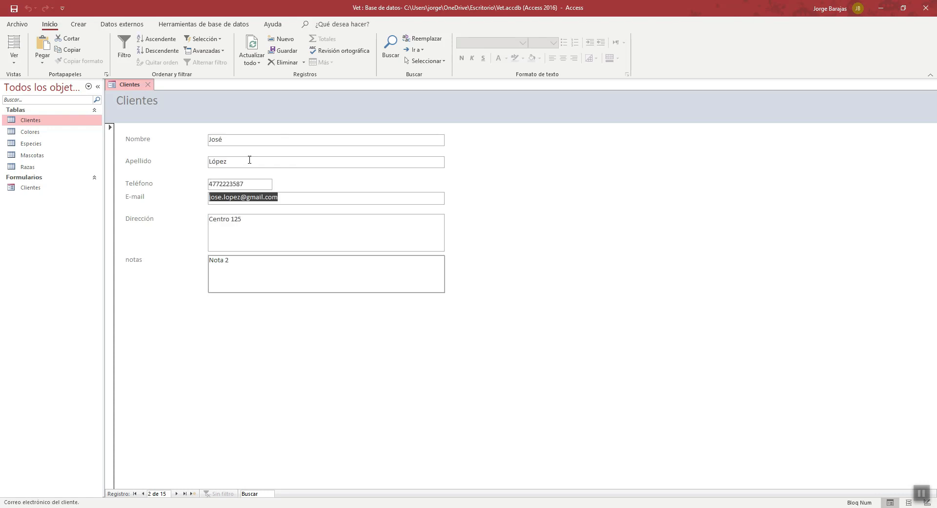
{"action": "key", "text": "Tab"}
{"action": "key", "text": "Tab"}
{"action": "key", "text": "Tab"}
{"action": "key", "text": "Tab"}
{"action": "key", "text": "Tab"}
{"action": "key", "text": "Tab"}
{"action": "key", "text": "Tab"}
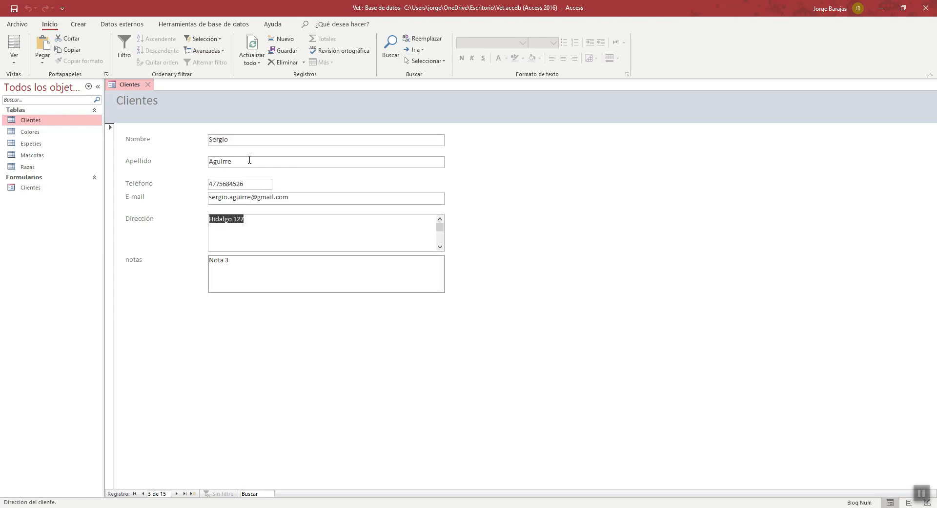
{"action": "key", "text": "Tab"}
{"action": "key", "text": "Tab"}
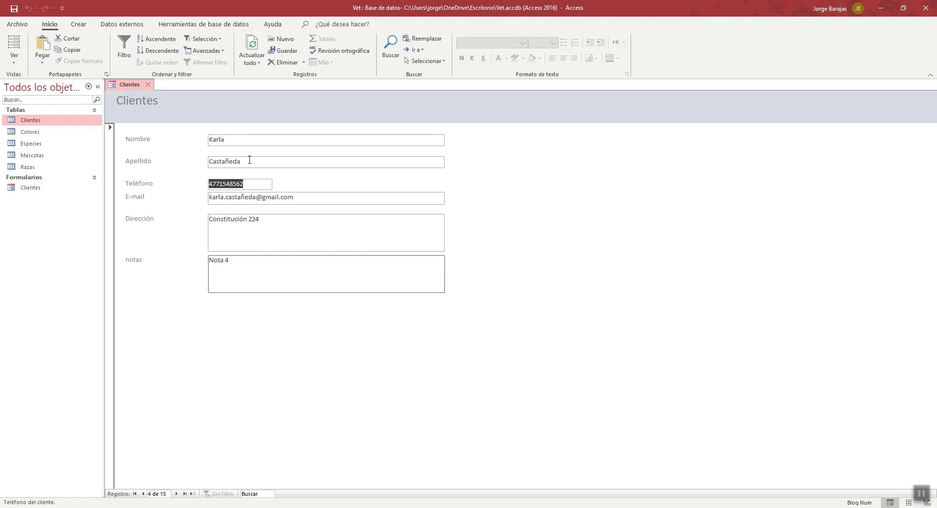
{"action": "key", "text": "Tab"}
{"action": "key", "text": "Tab"}
{"action": "key", "text": "Tab"}
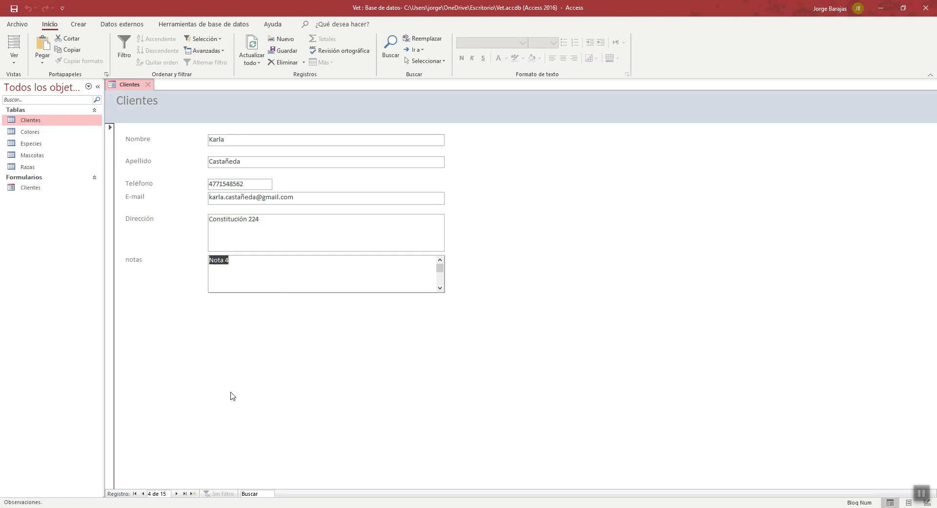
{"action": "key", "text": "Tab"}
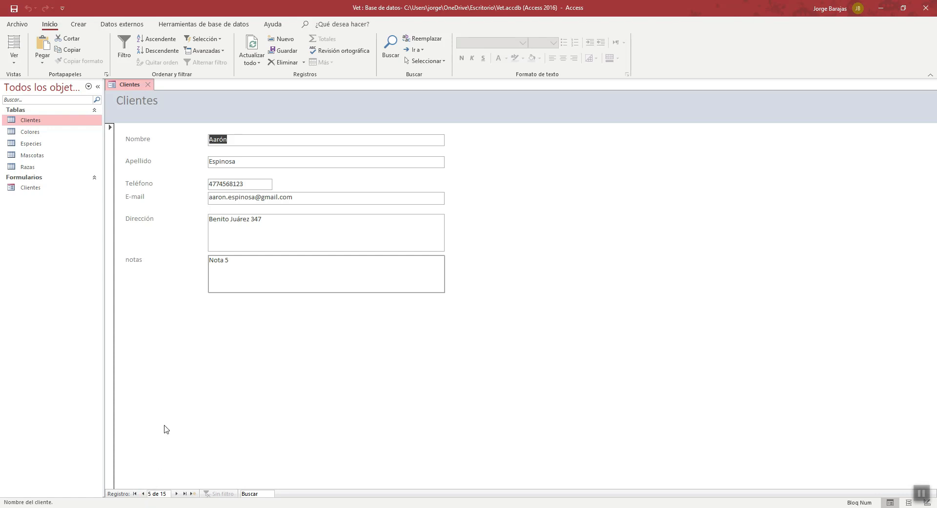
- Go back to the first record and check the Apellido, E-mail, Dirección, notas and Teléfono fields for scroll bars
{"action": "left_click", "coordinate": [135, 494]}
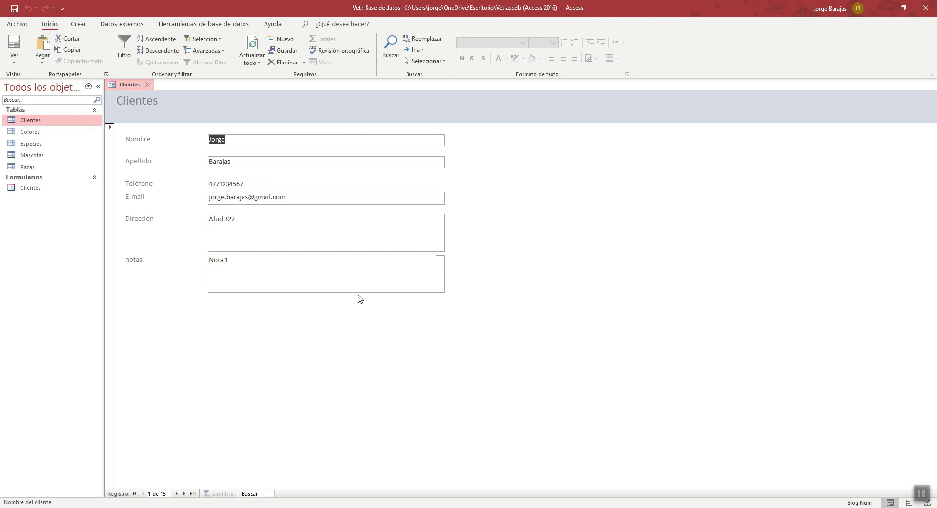
{"action": "left_click", "coordinate": [405, 163]}
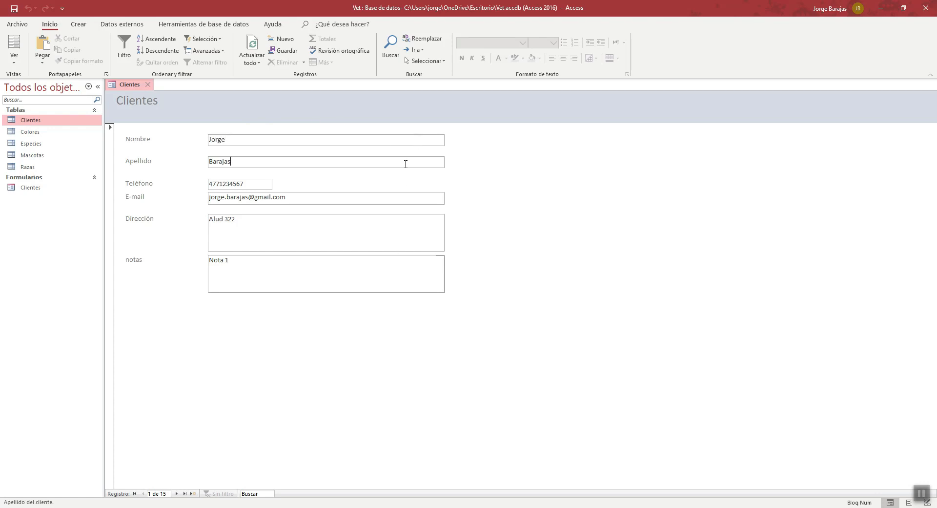
{"action": "left_click", "coordinate": [384, 198]}
{"action": "left_click", "coordinate": [382, 231]}
{"action": "left_click", "coordinate": [361, 267]}
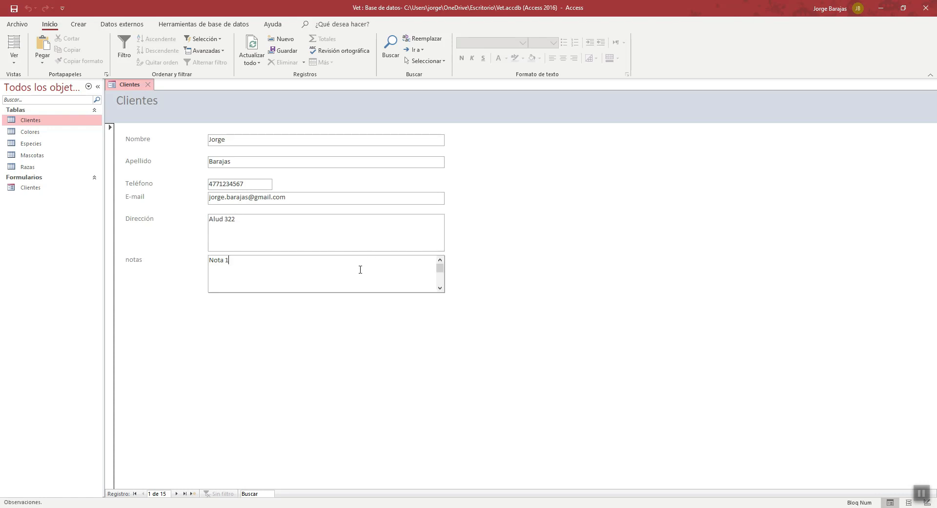
{"action": "left_click", "coordinate": [250, 183]}
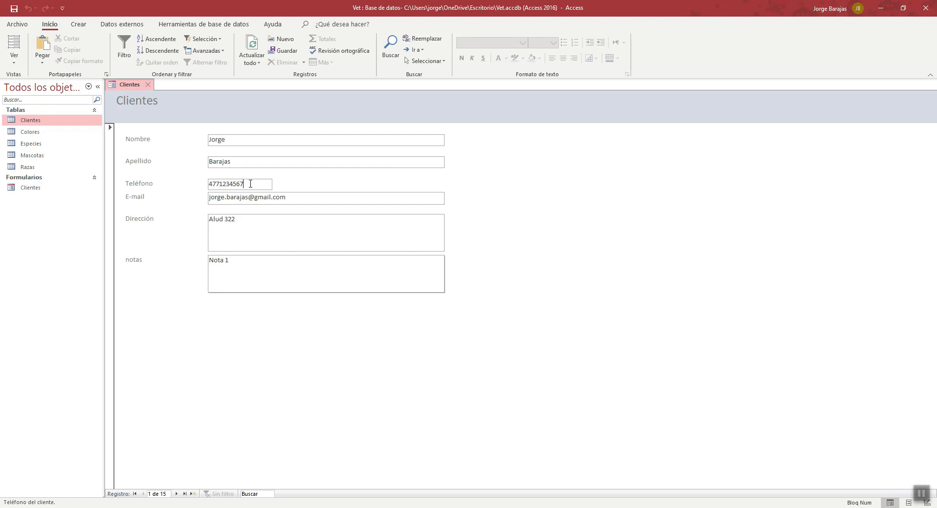
- Return the form to Design view and set the Formato property of the telefono text box to @@@-@@@-@@-@@
{"action": "left_click", "coordinate": [14, 63]}
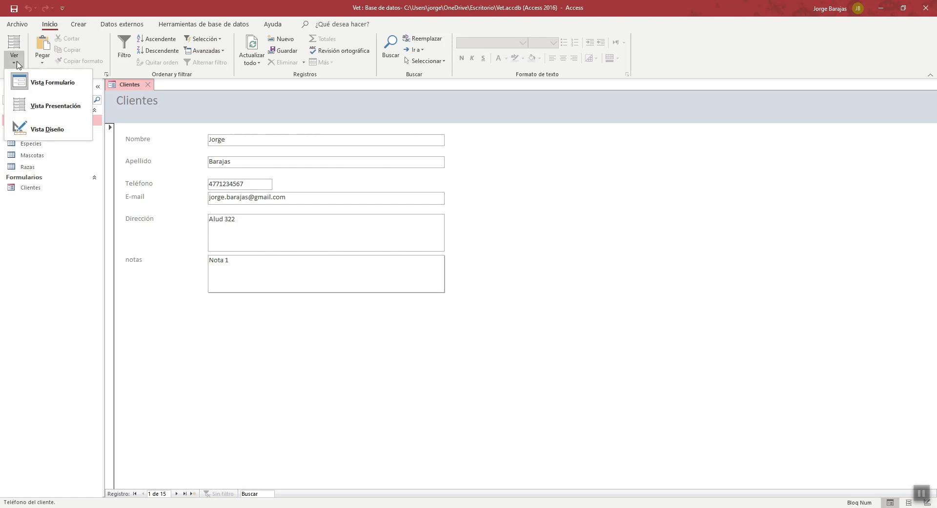
{"action": "left_click", "coordinate": [43, 128]}
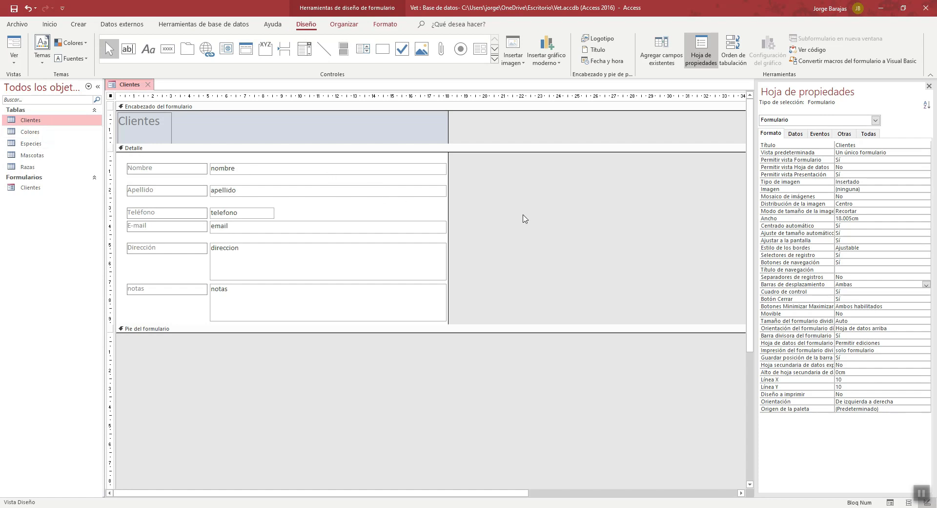
{"action": "left_click", "coordinate": [252, 212]}
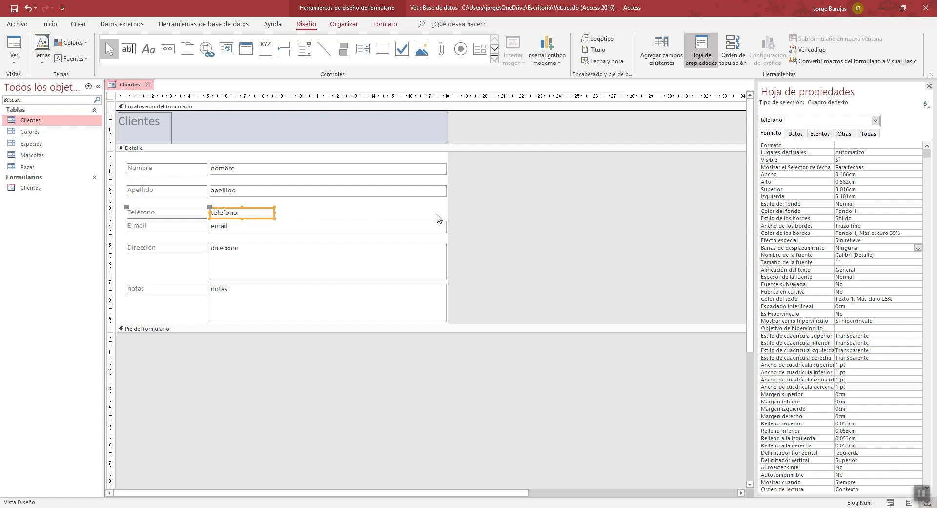
{"action": "left_click", "coordinate": [849, 143]}
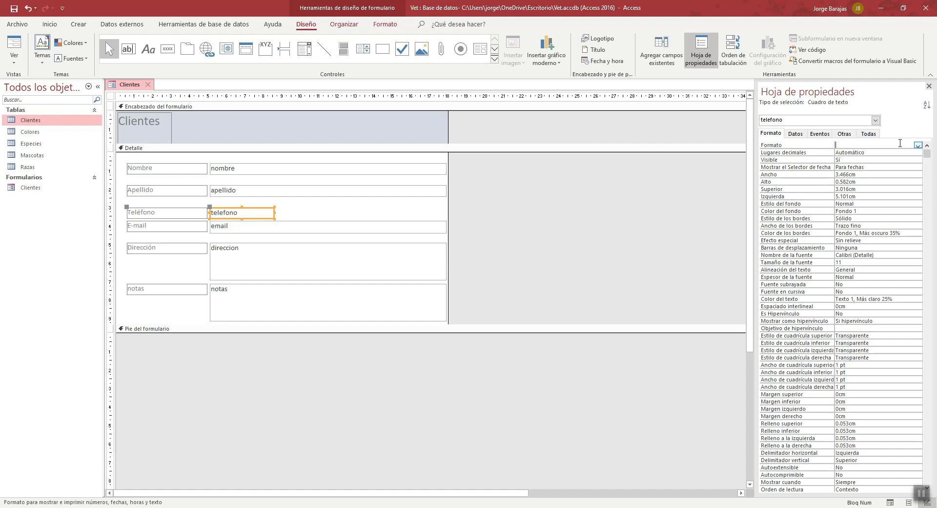
{"action": "type", "text": "@@@"}
{"action": "type", "text": "-@@@"}
{"action": "type", "text": "-@@-@@"}
{"action": "left_click", "coordinate": [892, 153]}
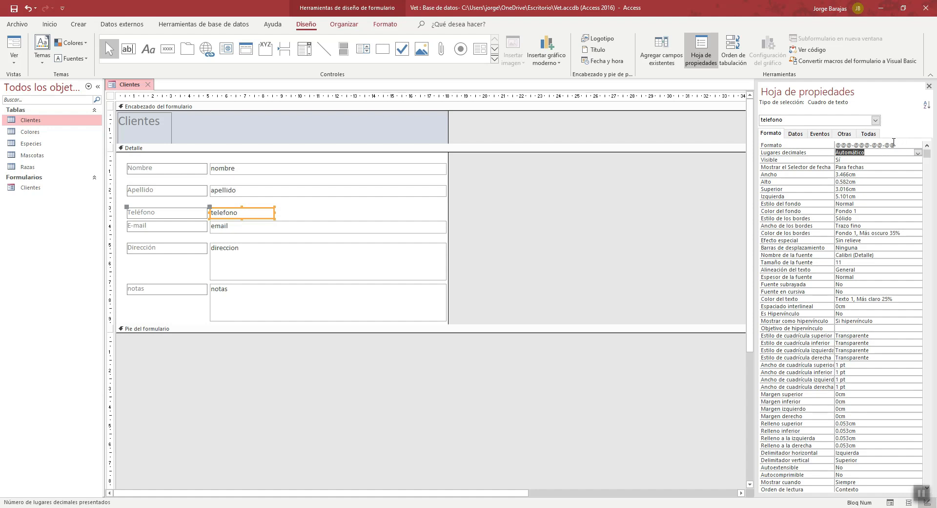
- Show the form in Form view and compare its Teléfono format with the numbers stored in the Clientes table, closing the table when done
{"action": "left_click", "coordinate": [16, 61]}
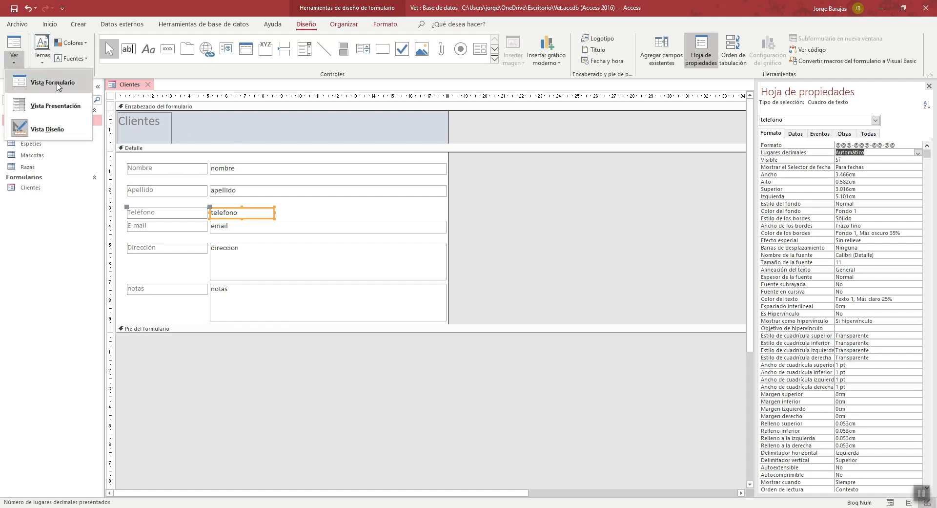
{"action": "left_click", "coordinate": [56, 83]}
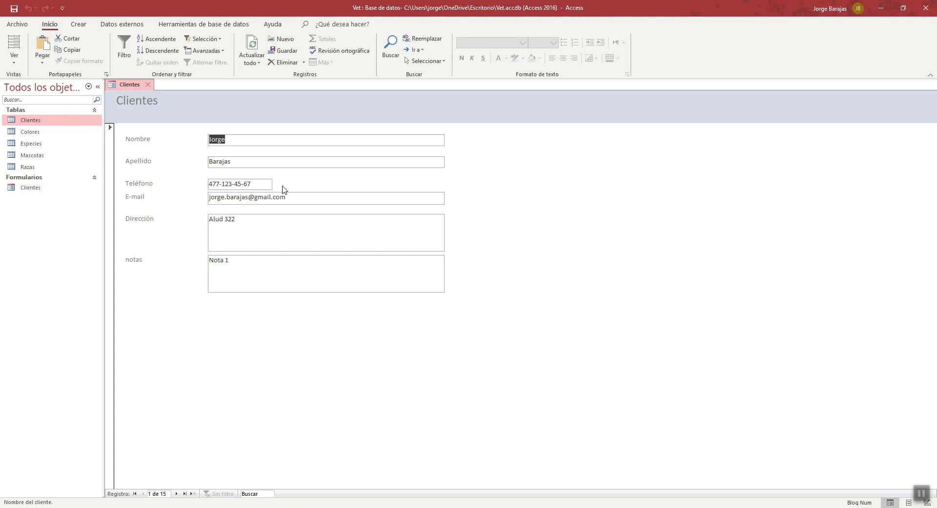
{"action": "double_click", "coordinate": [34, 122]}
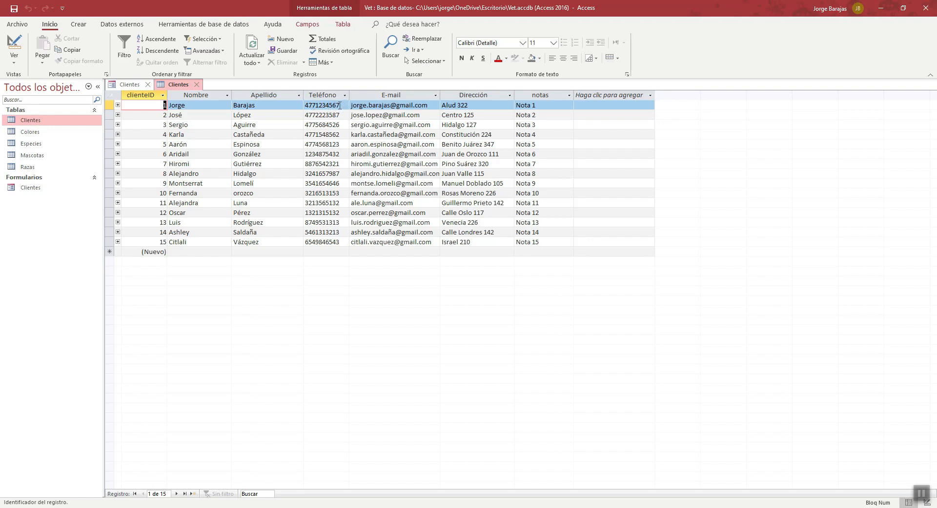
{"action": "left_click", "coordinate": [197, 85]}
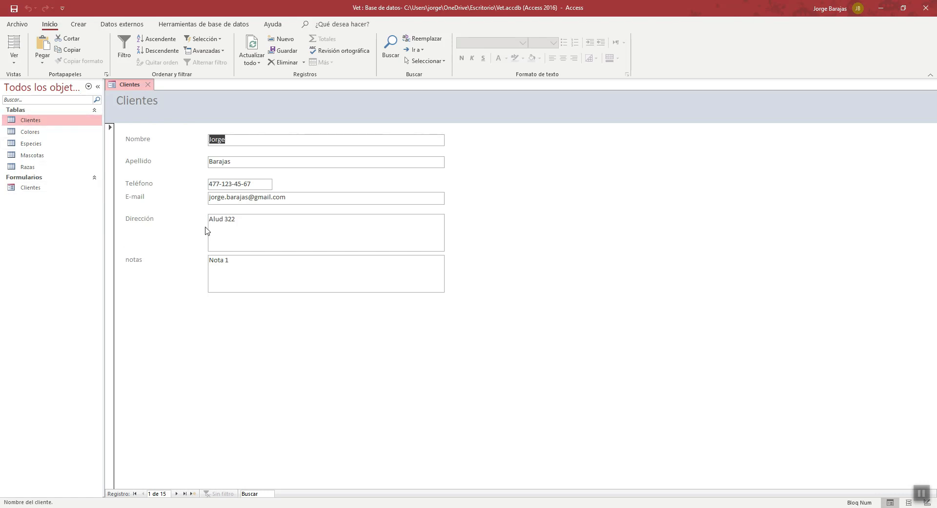
- Close the Clientes form, saving its design changes, and reopen it
{"action": "left_click", "coordinate": [149, 85]}
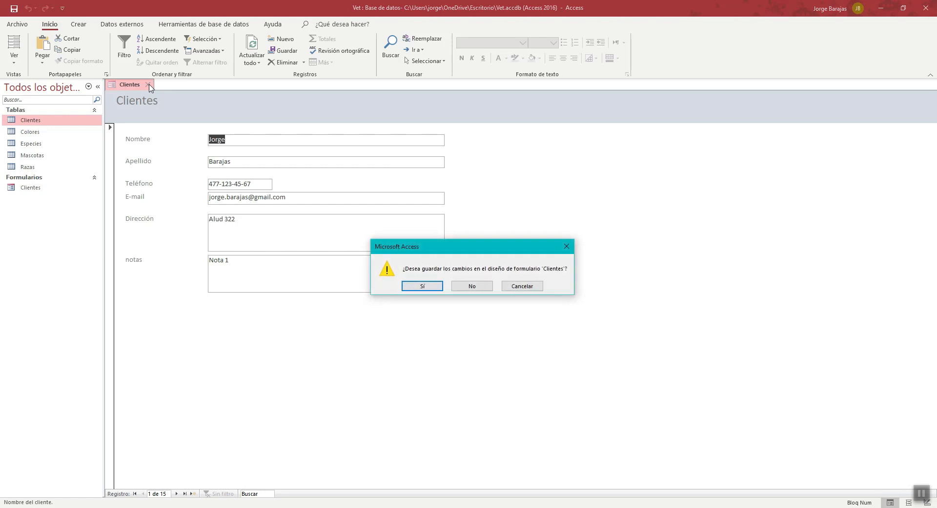
{"action": "left_click", "coordinate": [423, 288]}
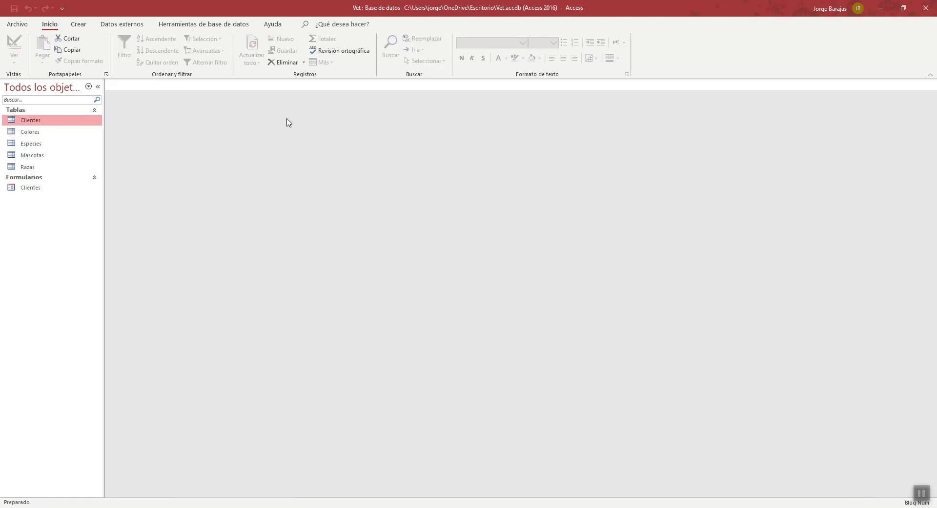
{"action": "left_click", "coordinate": [32, 192]}
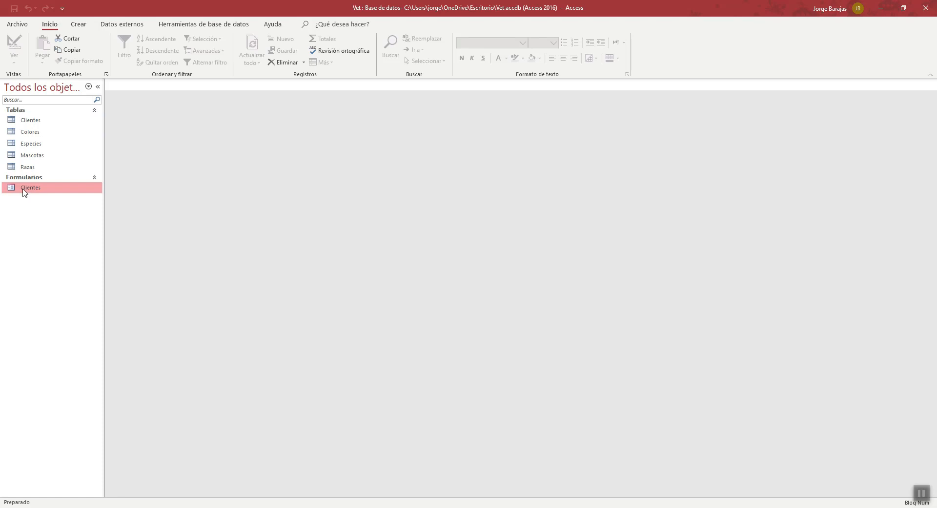
{"action": "double_click", "coordinate": [43, 191]}
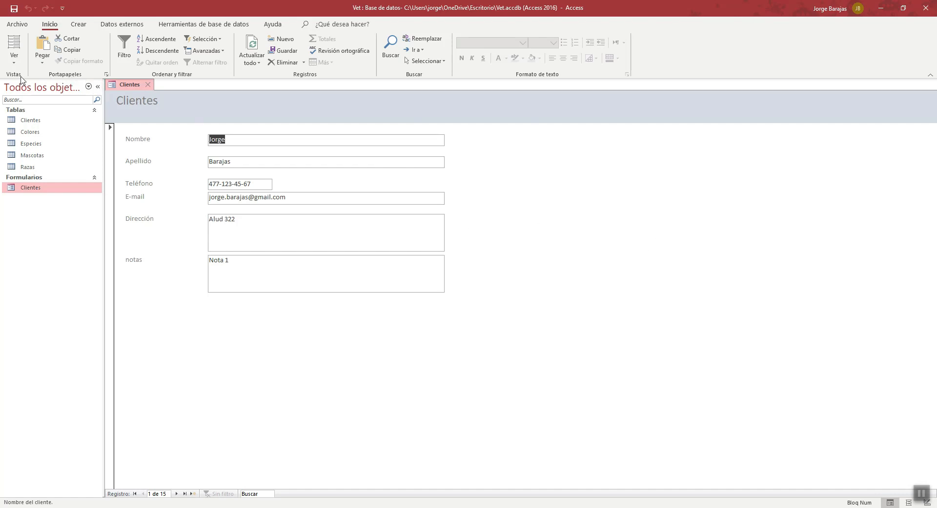
- Return the Clientes form to Design view and set its Emergente and Modal properties to Sí
{"action": "left_click", "coordinate": [13, 58]}
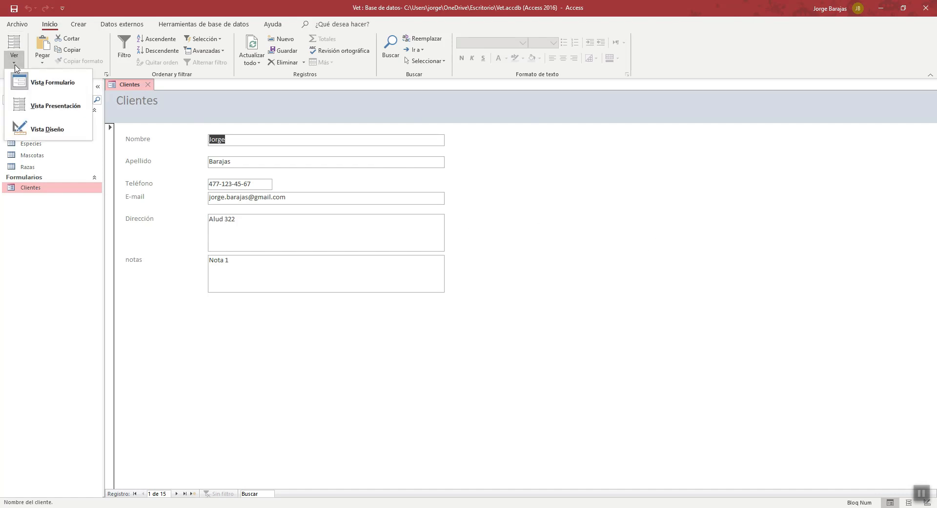
{"action": "left_click", "coordinate": [51, 131]}
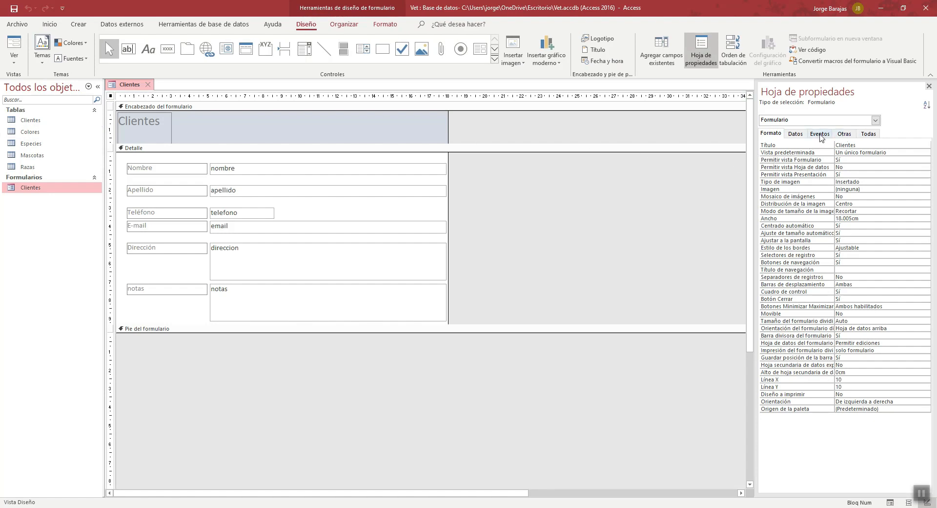
{"action": "left_click", "coordinate": [840, 137]}
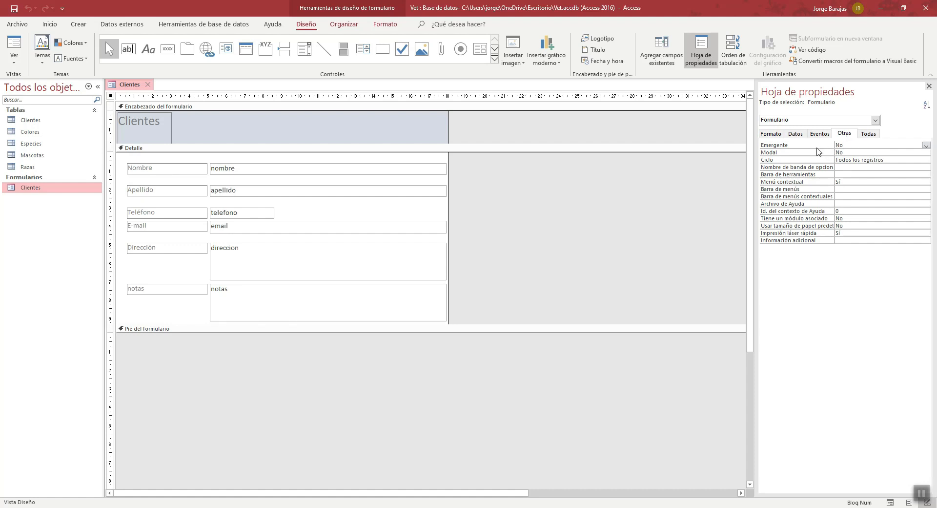
{"action": "left_click", "coordinate": [926, 145]}
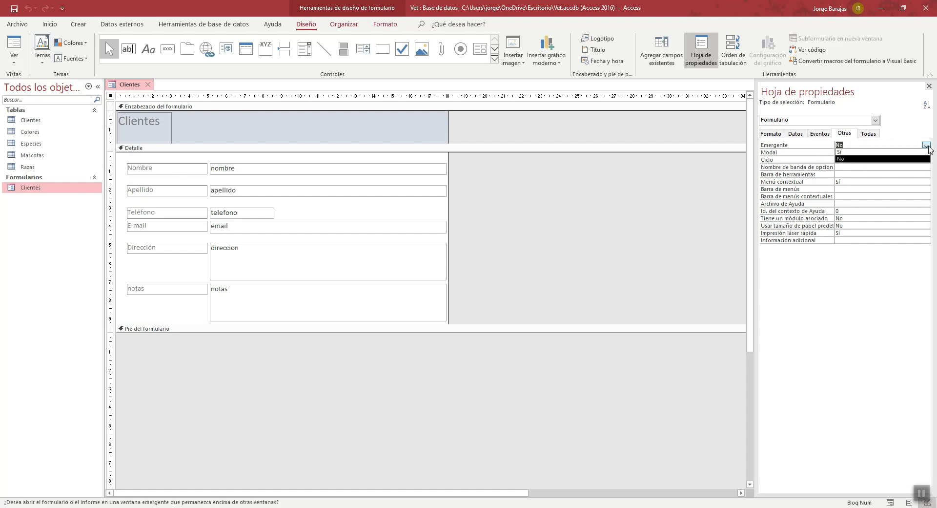
{"action": "left_click", "coordinate": [860, 152]}
{"action": "left_click", "coordinate": [861, 152]}
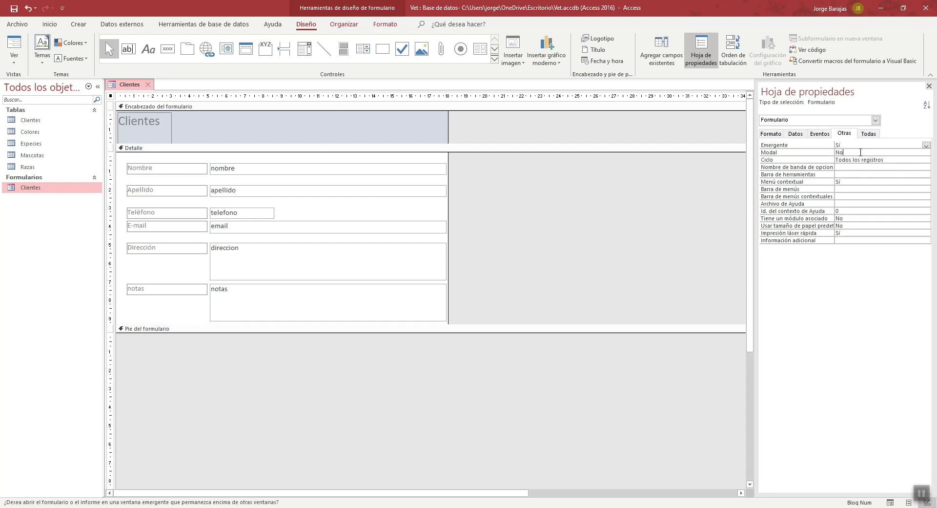
{"action": "left_click", "coordinate": [927, 152]}
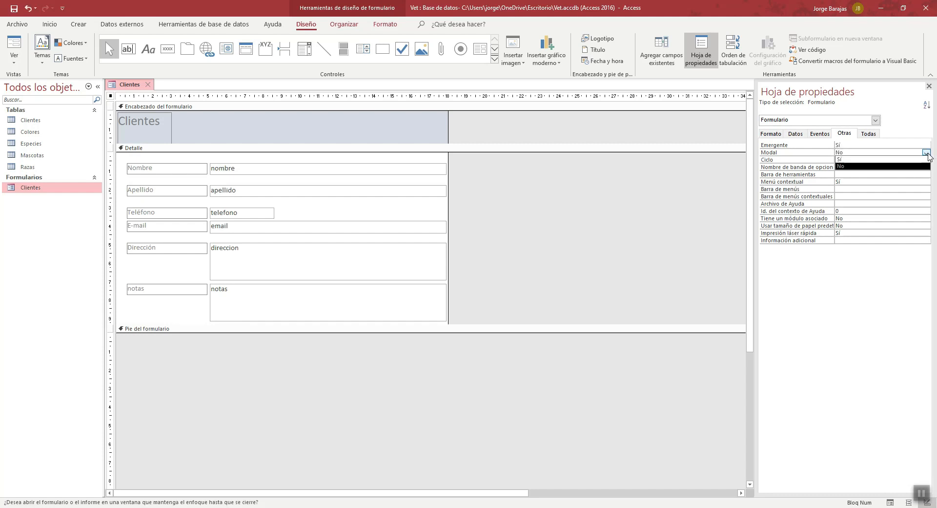
{"action": "left_click", "coordinate": [888, 161]}
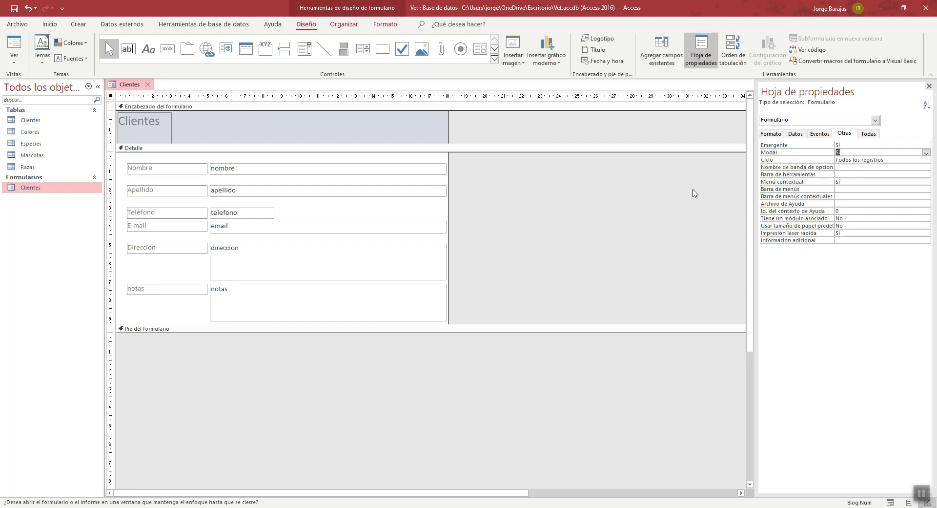
{"action": "left_click", "coordinate": [892, 160]}
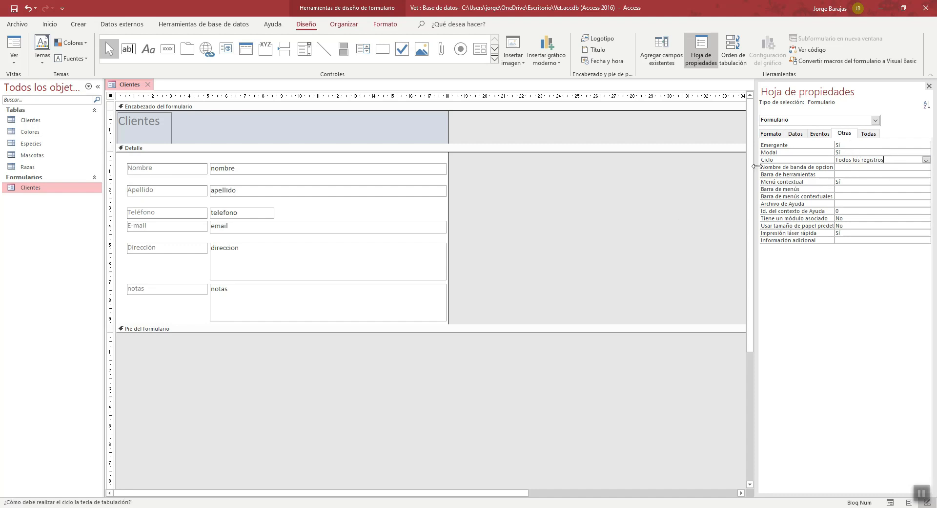
- Show the Clientes form in Form view and move its pop-up window towards the middle of the workspace
{"action": "left_click", "coordinate": [14, 60]}
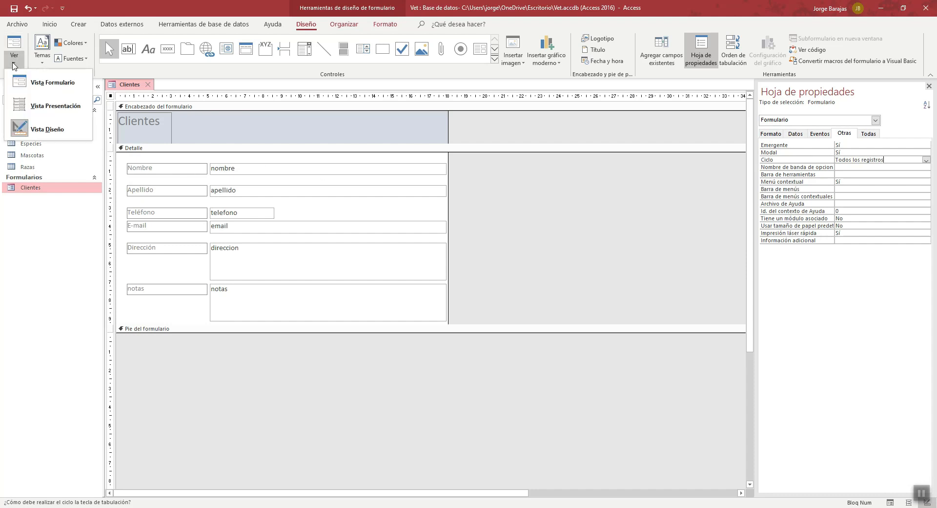
{"action": "left_click", "coordinate": [67, 86]}
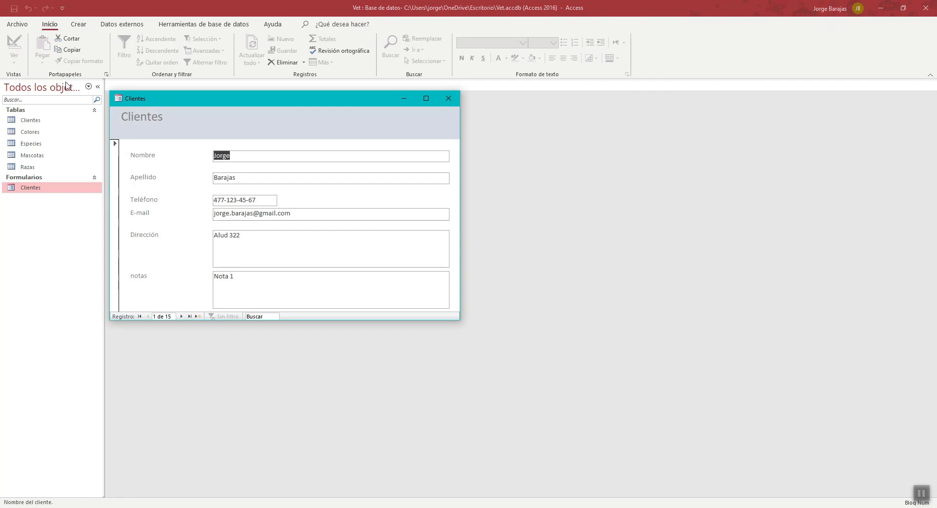
{"action": "left_click_drag", "start_coordinate": [292, 102], "coordinate": [404, 134]}
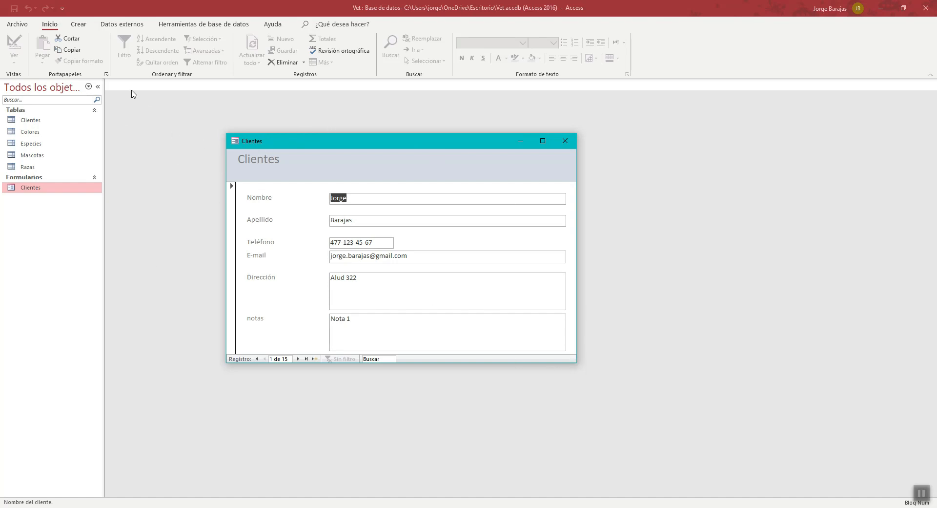
{"action": "left_click_drag", "start_coordinate": [374, 148], "coordinate": [410, 164]}
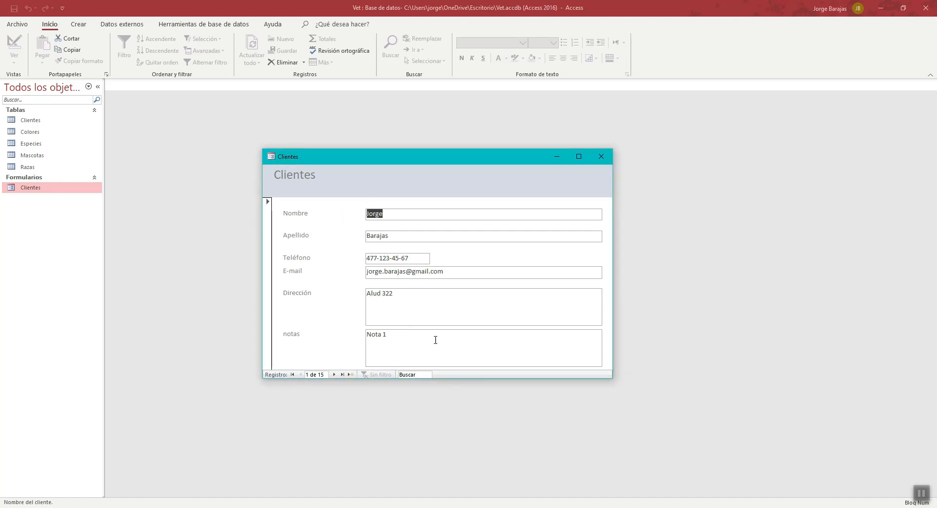
- Save the form's pop-up settings while closing it, and open the Clientes form again
{"action": "left_click", "coordinate": [606, 162]}
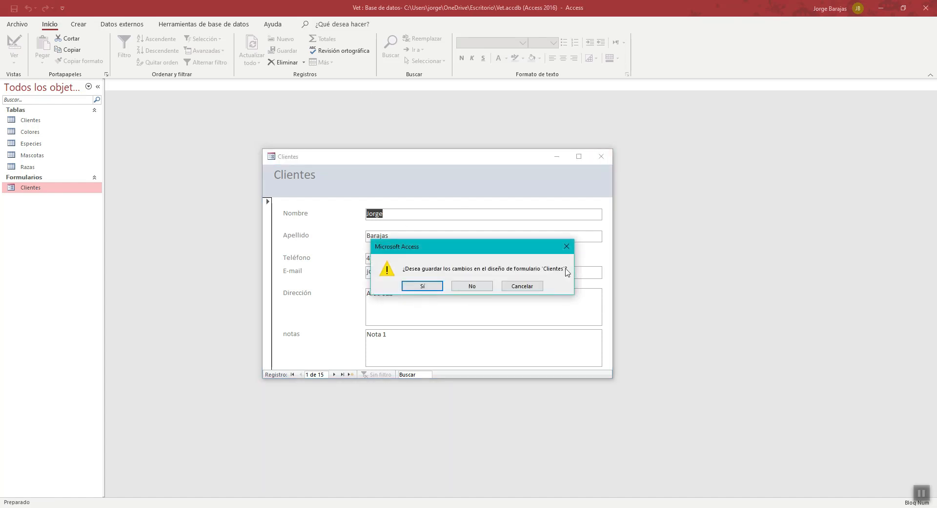
{"action": "left_click", "coordinate": [432, 288]}
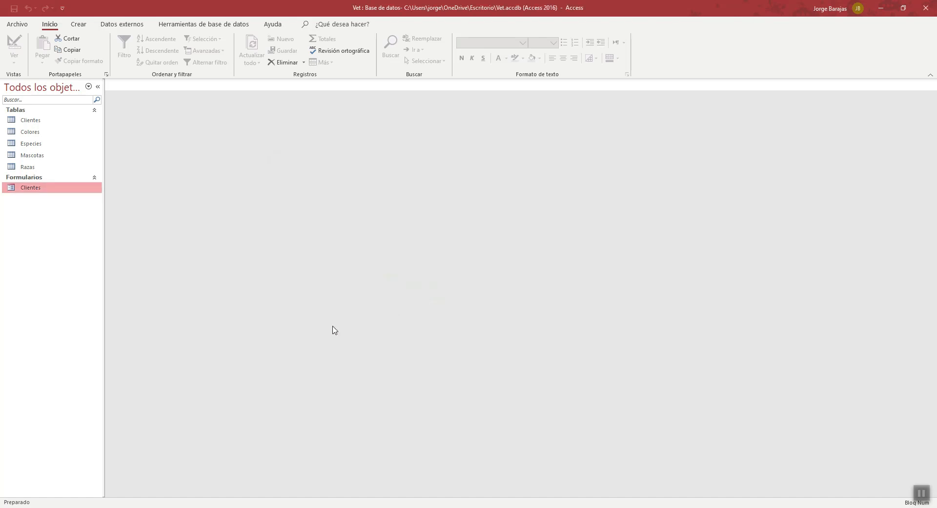
{"action": "double_click", "coordinate": [31, 189]}
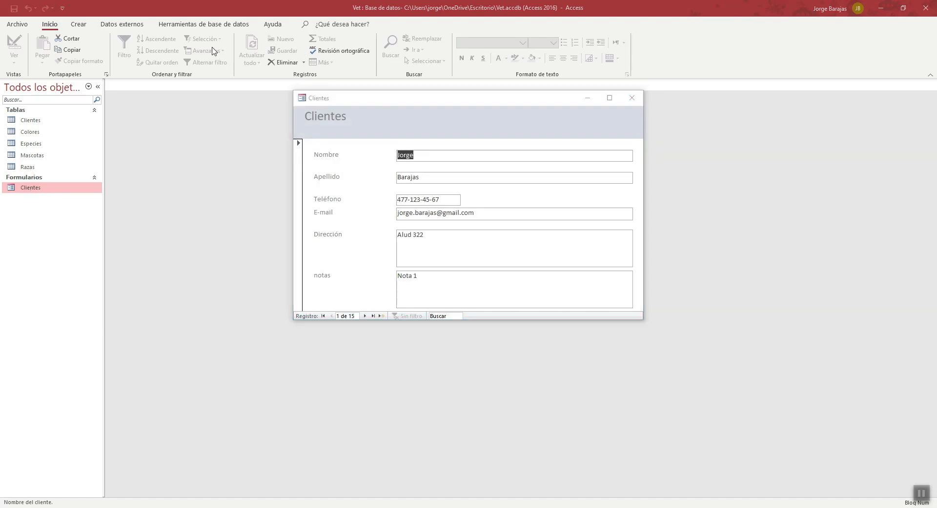
- Close and reopen the Clientes pop-up form, and place its window slightly lower in the workspace
{"action": "left_click", "coordinate": [632, 98]}
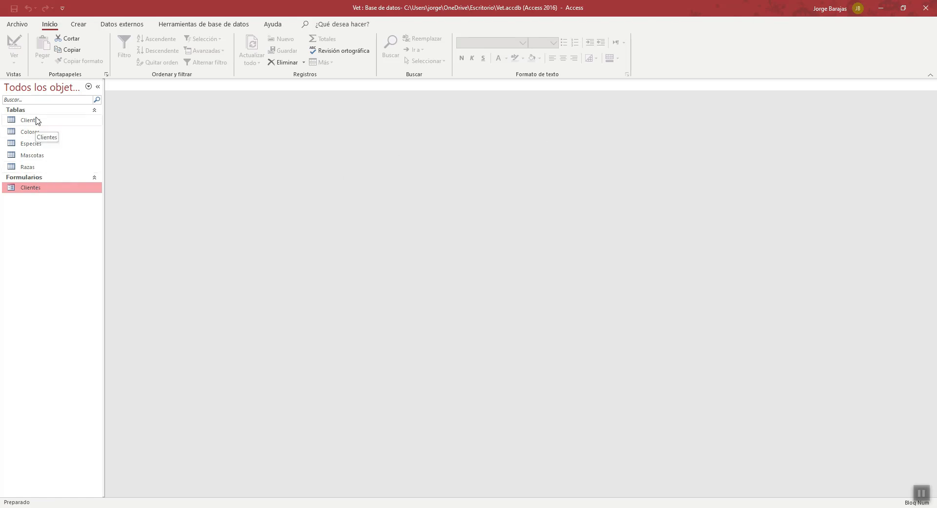
{"action": "double_click", "coordinate": [30, 188]}
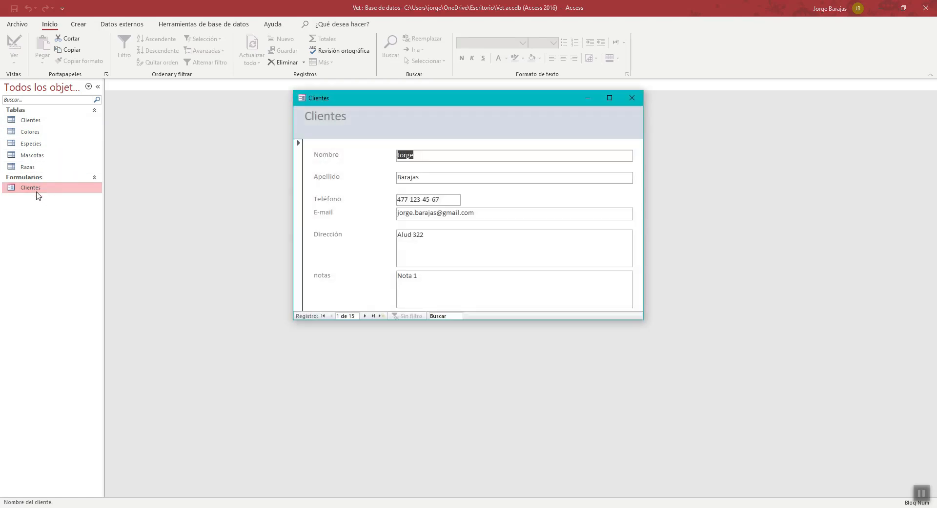
{"action": "left_click_drag", "start_coordinate": [445, 103], "coordinate": [466, 151]}
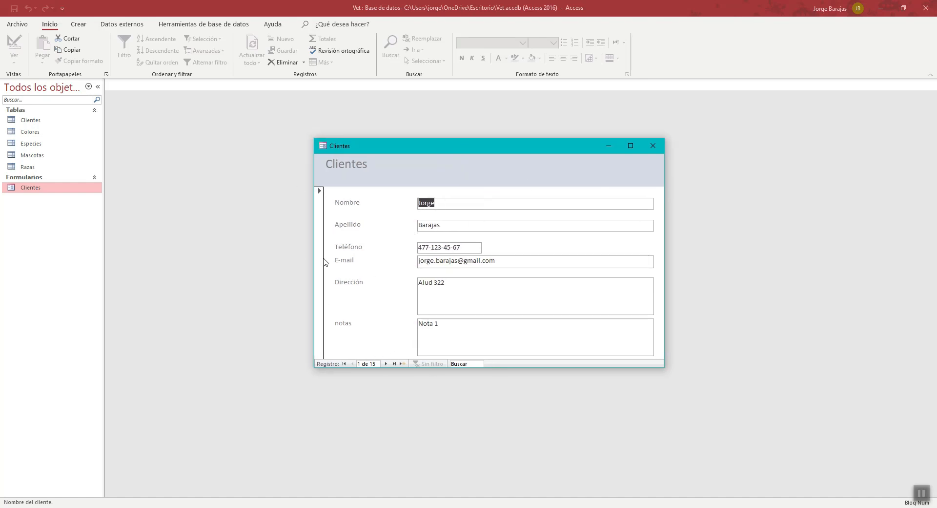
- Advance through the client records to the third one and step back to the first
{"action": "left_click", "coordinate": [386, 364]}
{"action": "left_click", "coordinate": [386, 364]}
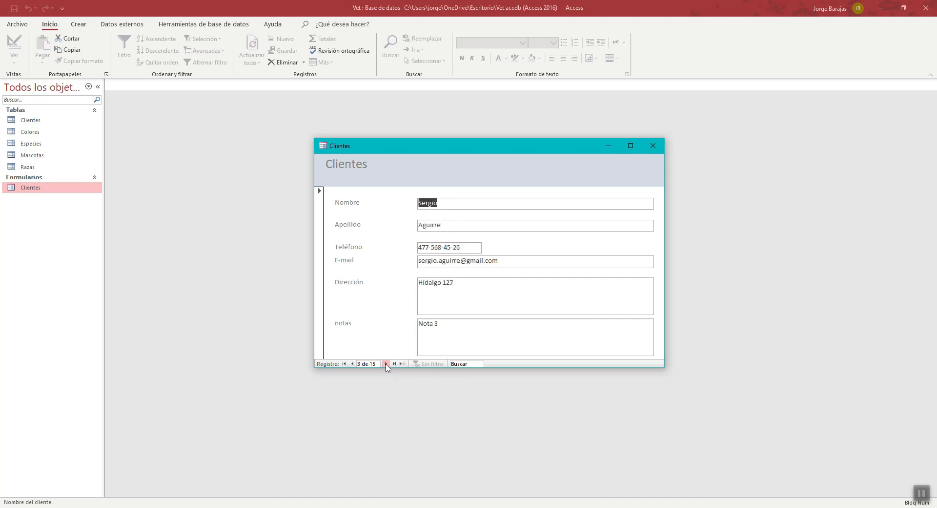
{"action": "left_click", "coordinate": [352, 364]}
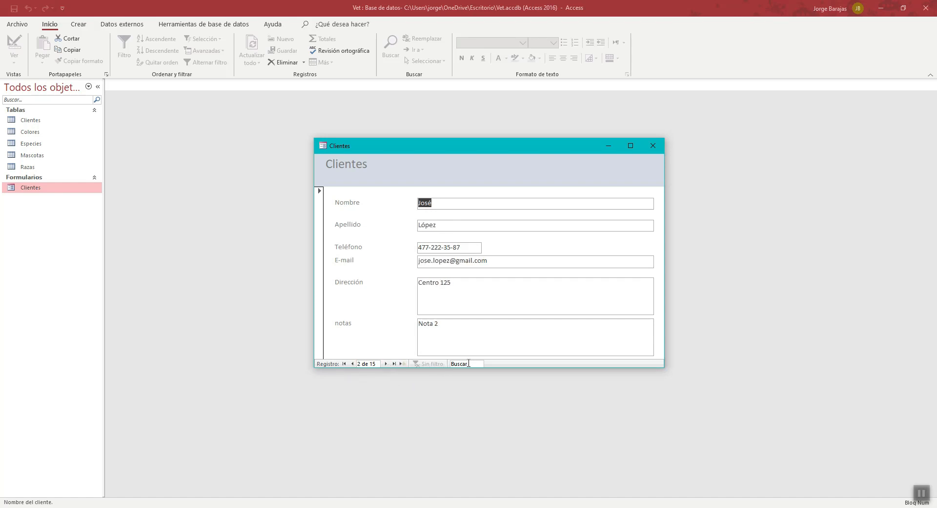
{"action": "left_click", "coordinate": [353, 364]}
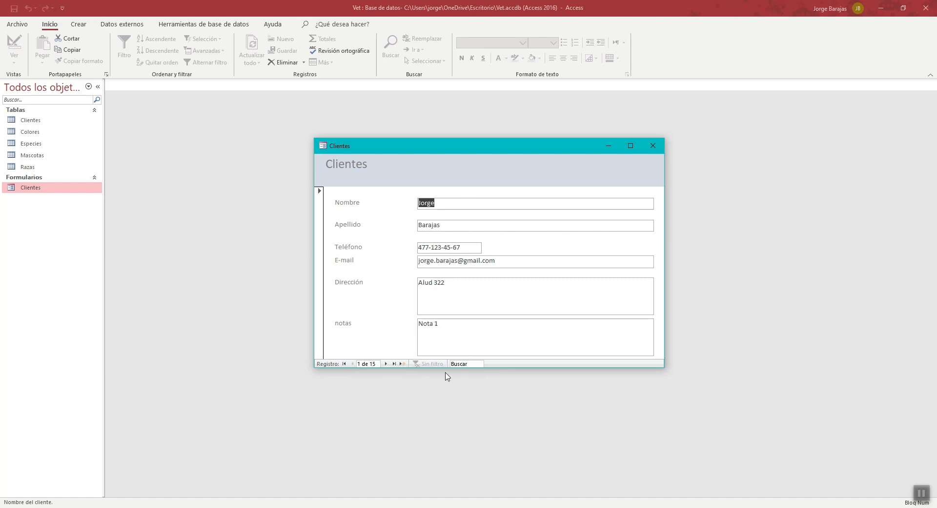
- Search the client records for "k", and replace the search text with "b"
{"action": "left_click", "coordinate": [464, 364]}
{"action": "type", "text": "k"}
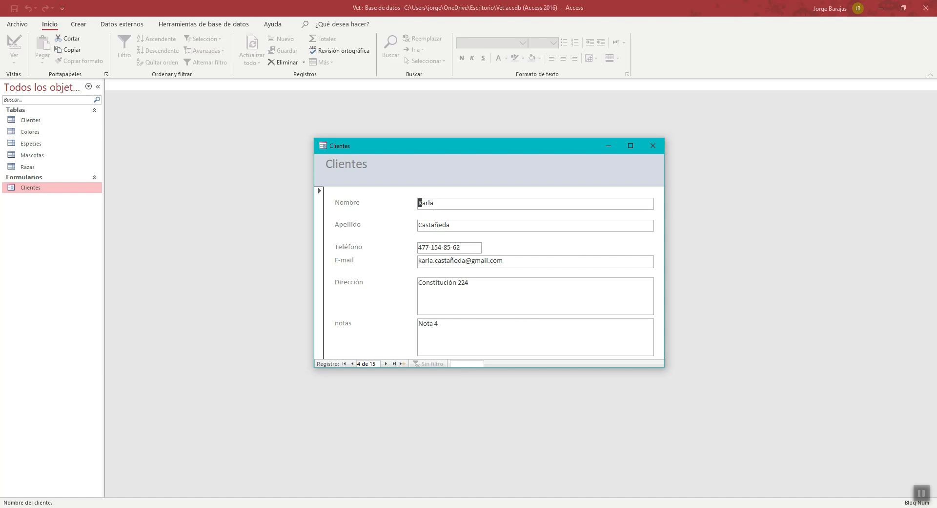
{"action": "type", "text": "b"}
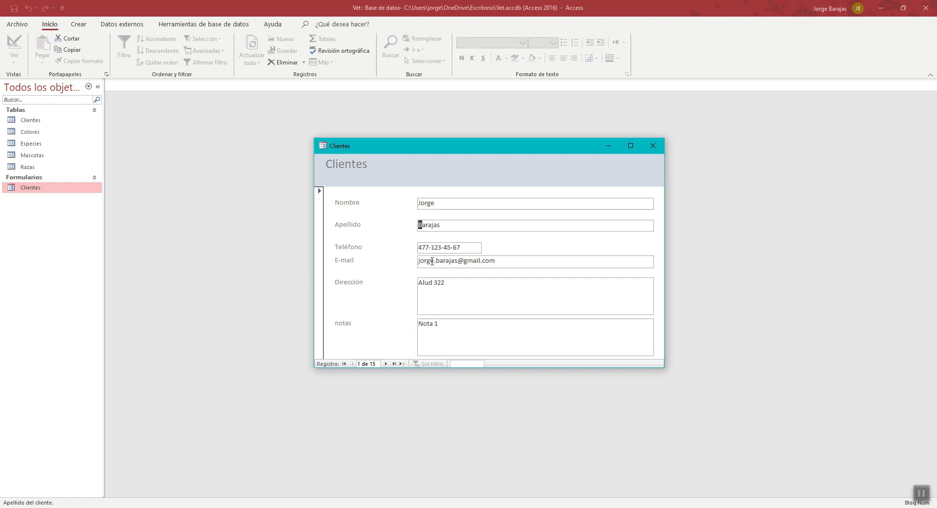
- Browse forward to the fifth client record and step back to the third
{"action": "left_click", "coordinate": [385, 364]}
{"action": "left_click", "coordinate": [386, 364]}
{"action": "left_click", "coordinate": [385, 364]}
{"action": "left_click", "coordinate": [386, 363]}
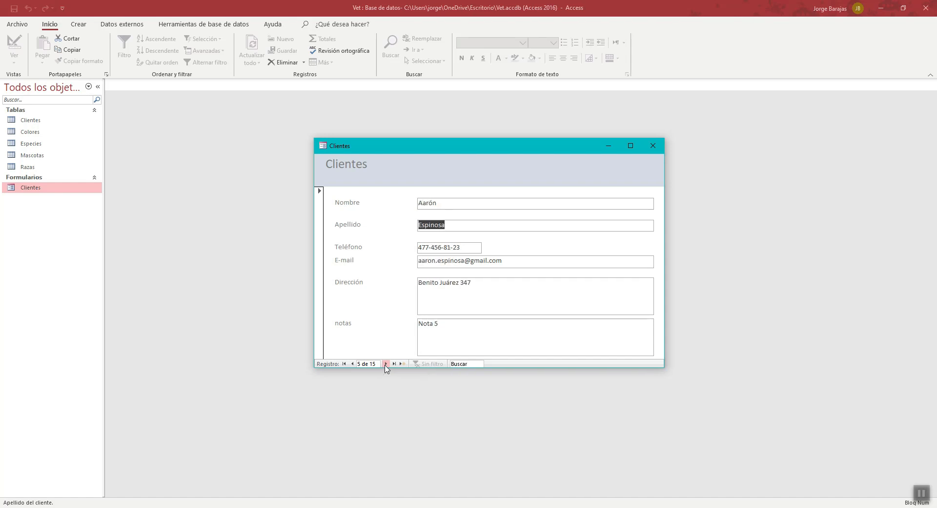
{"action": "left_click", "coordinate": [353, 363]}
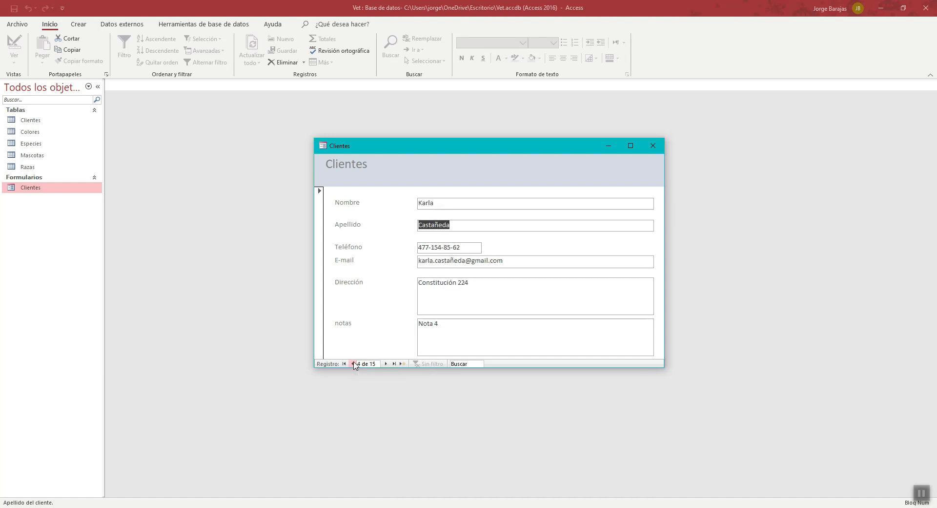
{"action": "left_click", "coordinate": [353, 364]}
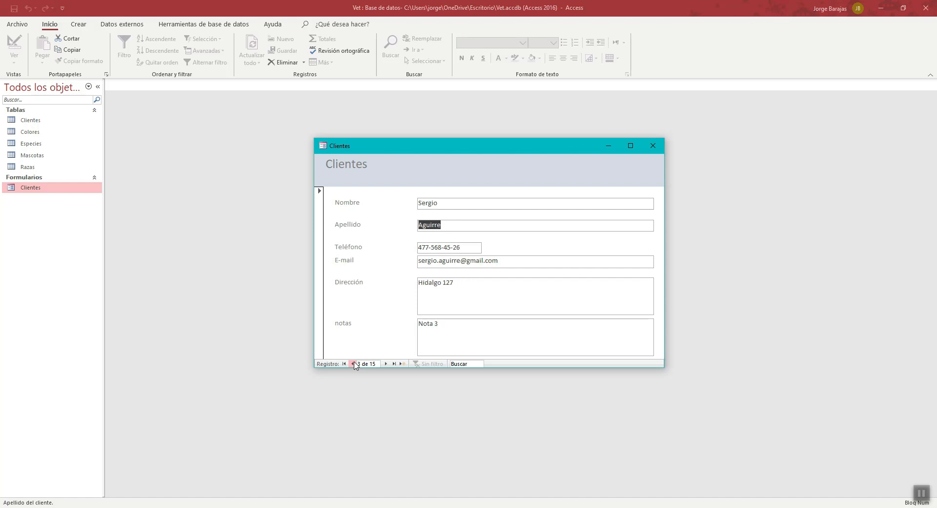
- Move the form window slightly higher, and jump to the first and last client records
{"action": "left_click_drag", "start_coordinate": [512, 143], "coordinate": [504, 121]}
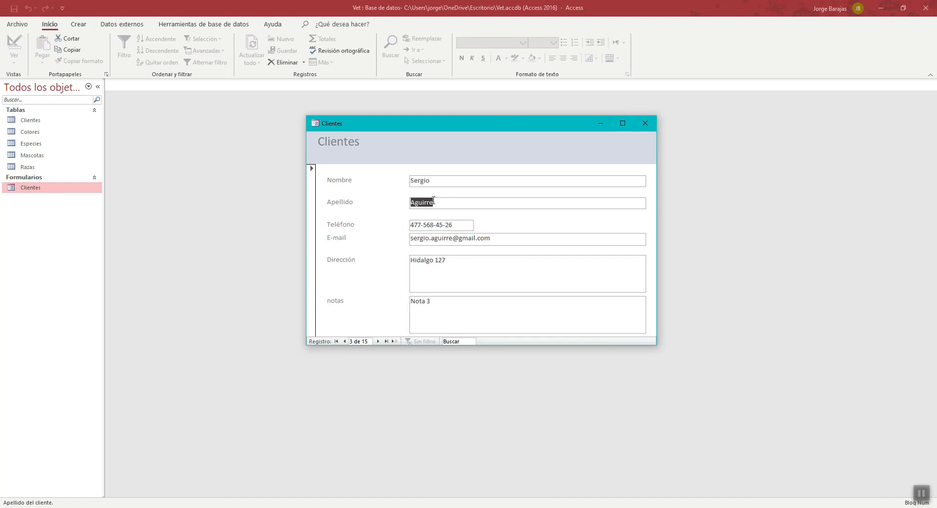
{"action": "left_click", "coordinate": [337, 341]}
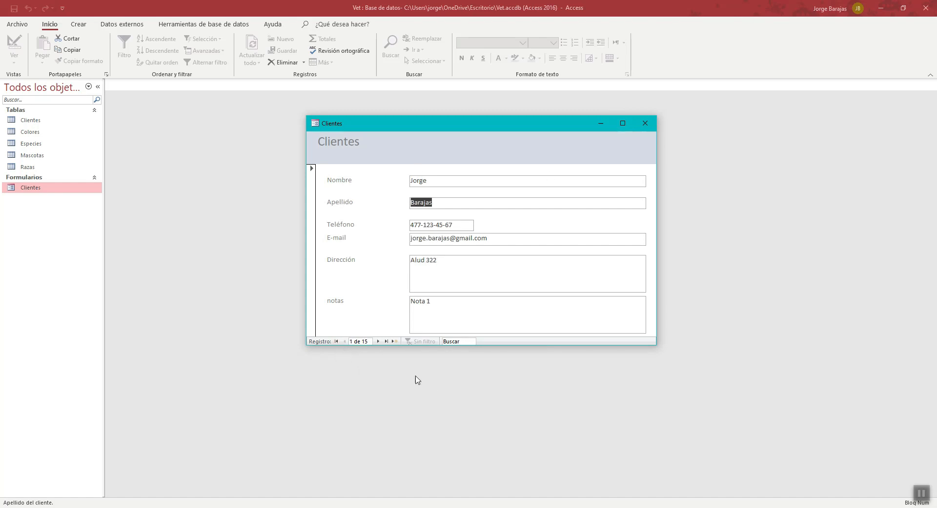
{"action": "left_click", "coordinate": [386, 341]}
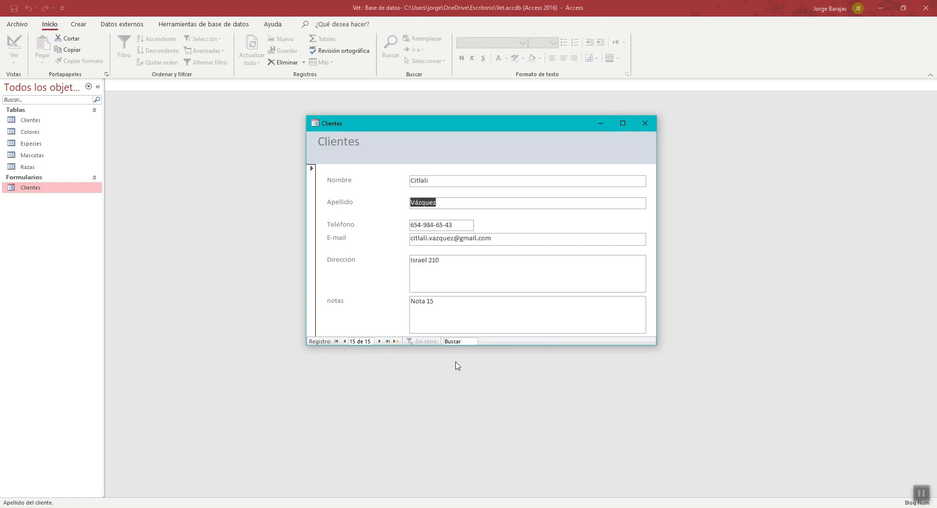
- Search the client records for "ser", and clear the search text
{"action": "left_click", "coordinate": [468, 343]}
{"action": "type", "text": "s"}
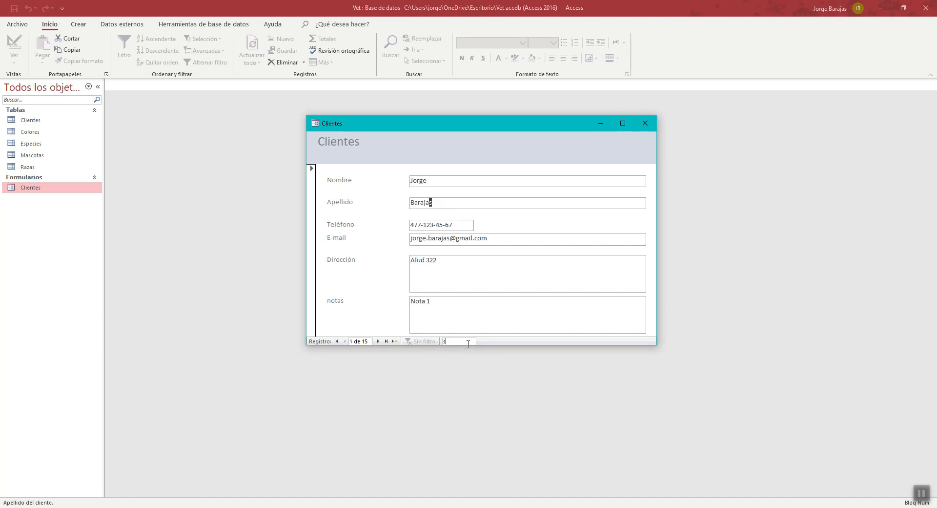
{"action": "type", "text": "e"}
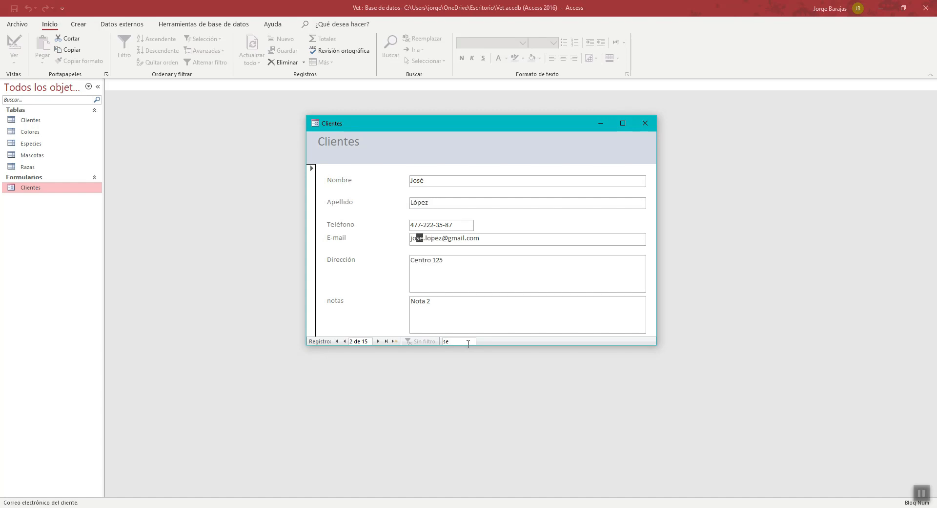
{"action": "type", "text": "r"}
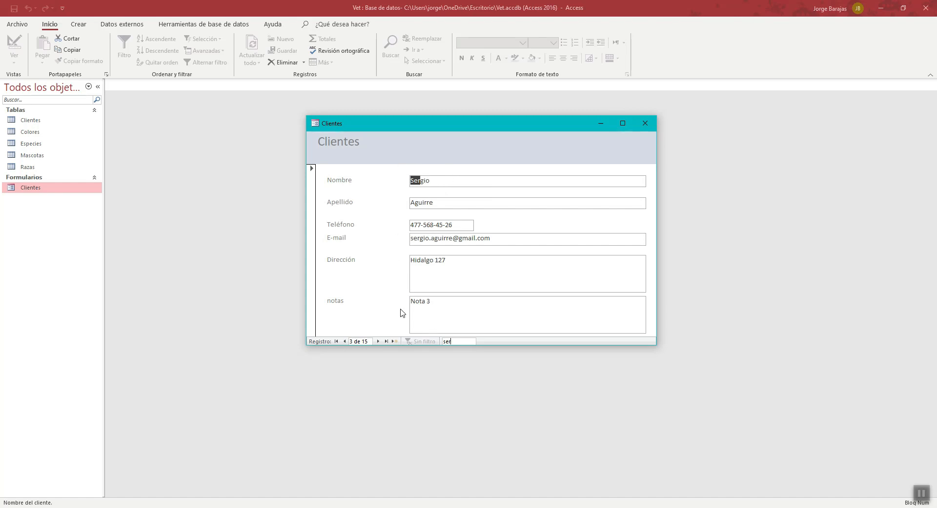
{"action": "type", "text": "r"}
{"action": "key", "text": "BackSpace"}
{"action": "key", "text": "BackSpace"}
{"action": "key", "text": "BackSpace"}
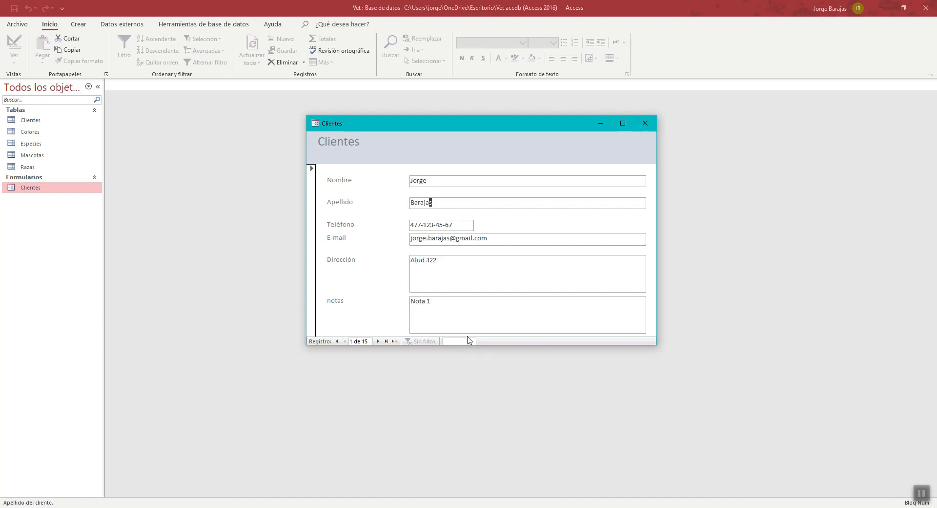
- Place the cursor in the Apellido field, shift the form window slightly to the left, and close the Clientes form
{"action": "left_click", "coordinate": [428, 153]}
{"action": "left_click", "coordinate": [463, 204]}
{"action": "mouse_move", "coordinate": [483, 128]}
{"action": "left_mouse_down"}
{"action": "mouse_move", "coordinate": [440, 149]}
{"action": "mouse_move", "coordinate": [477, 129]}
{"action": "left_mouse_up"}
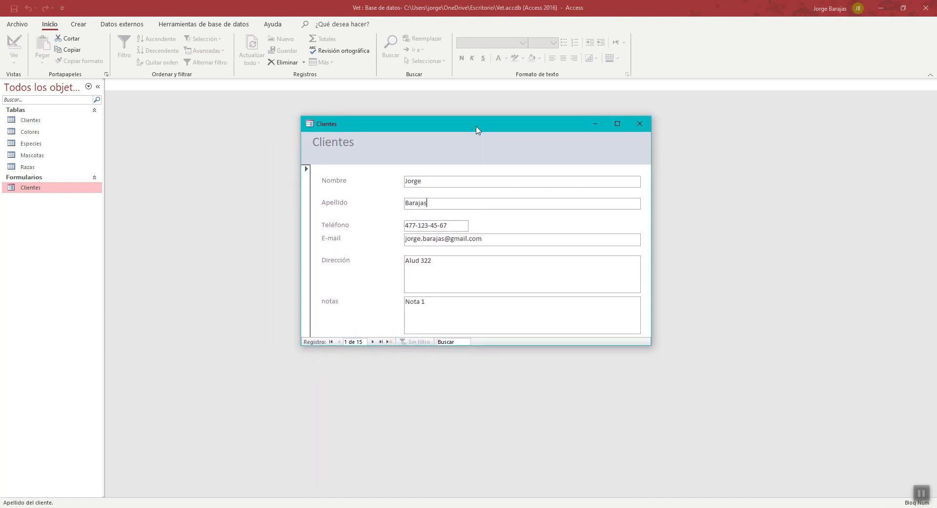
{"action": "left_click", "coordinate": [644, 127]}
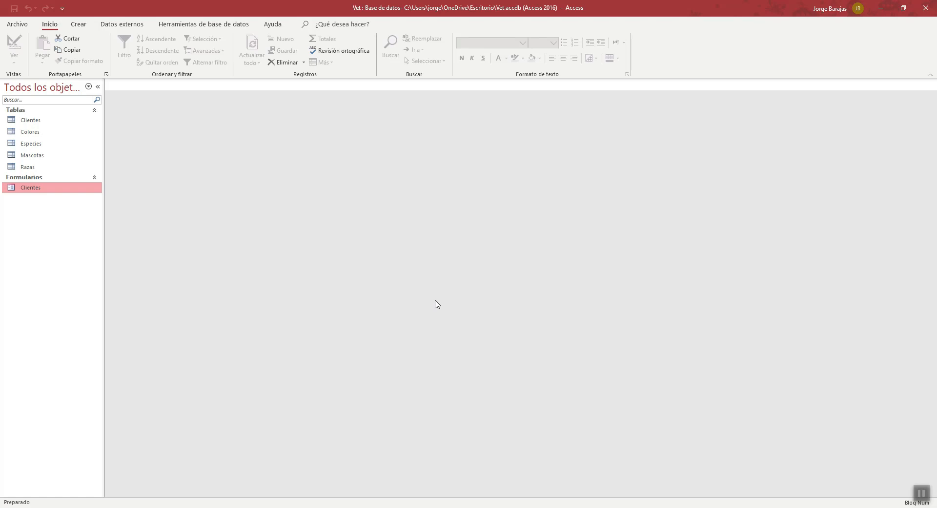
{"action": "left_click", "coordinate": [39, 125]}
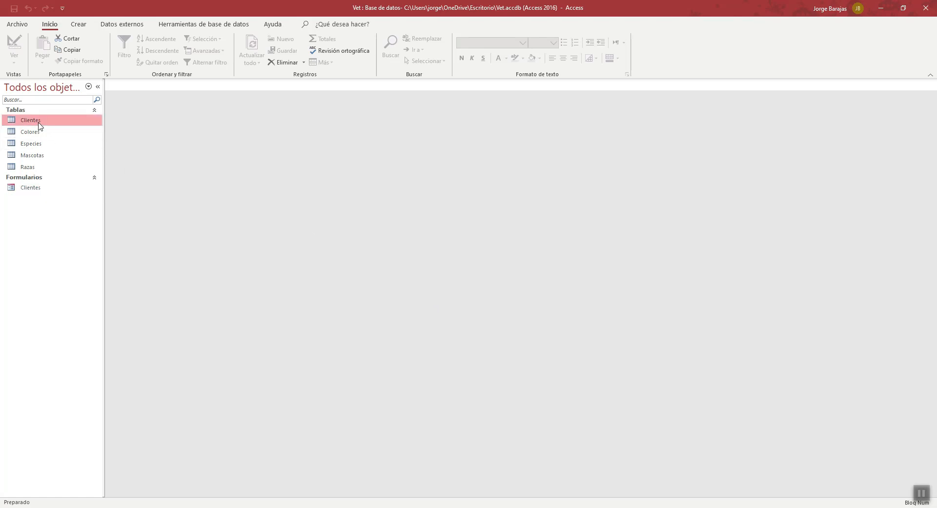
{"action": "left_click", "coordinate": [39, 135]}
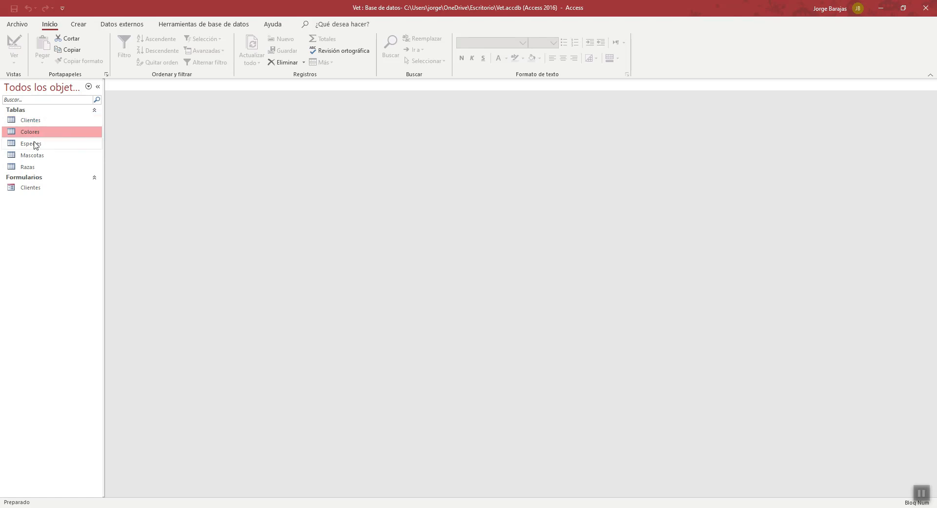
{"action": "left_click", "coordinate": [35, 145]}
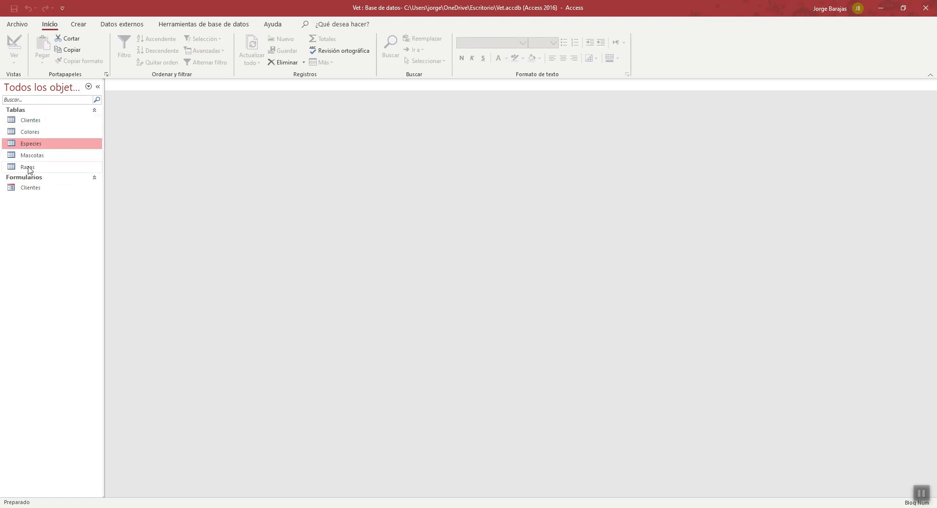
{"action": "left_click", "coordinate": [42, 136]}
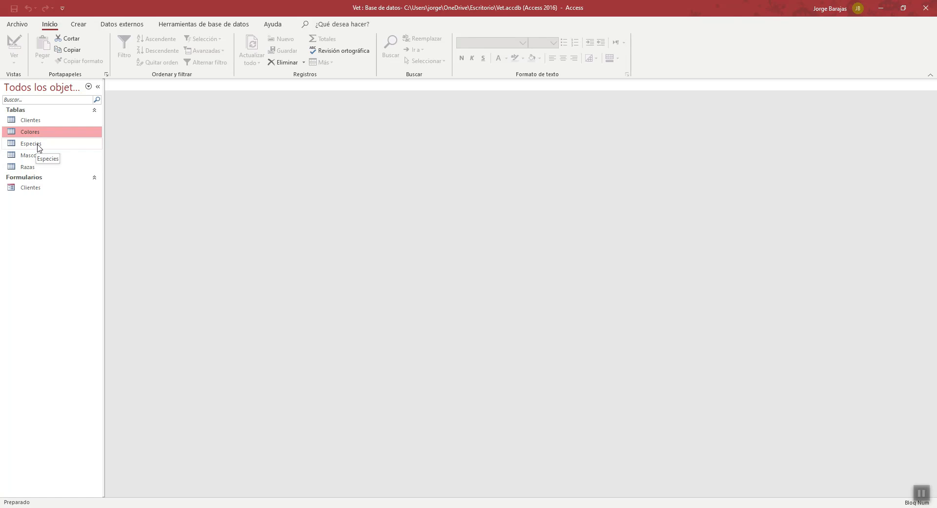
{"action": "left_click", "coordinate": [40, 148]}
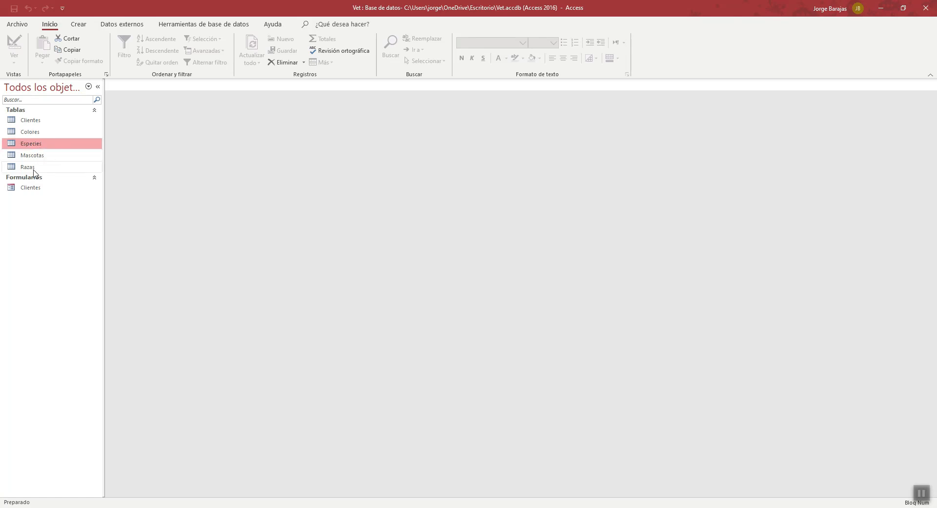
{"action": "left_click", "coordinate": [34, 168]}
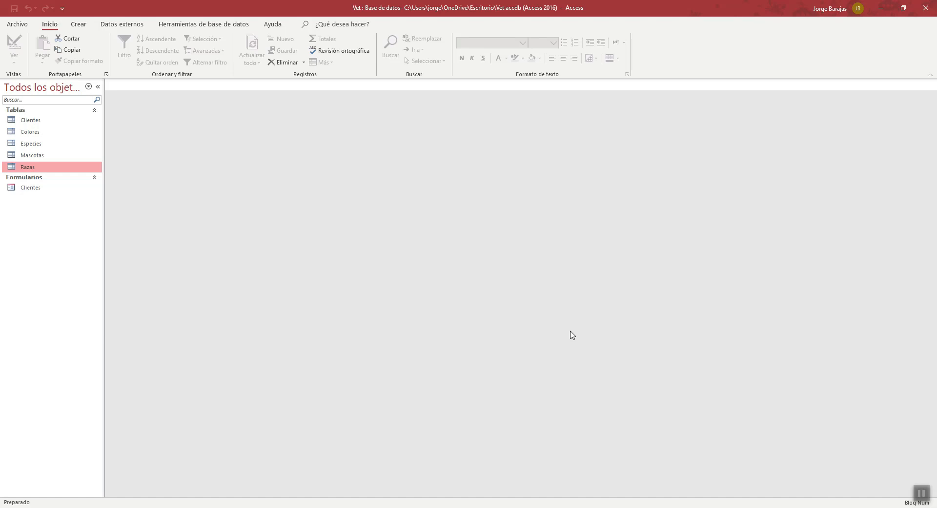
- Open the Clientes form and move its window slightly lower over the empty workspace
{"action": "double_click", "coordinate": [29, 190]}
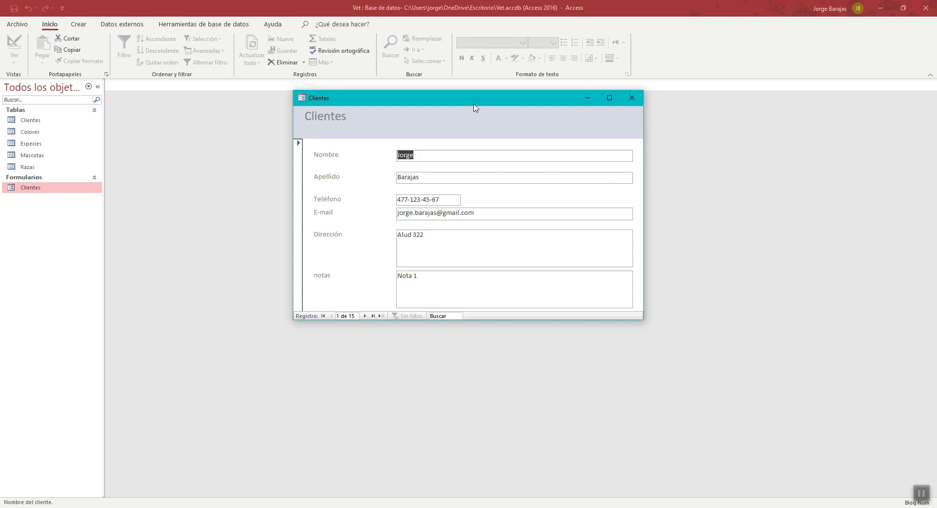
{"action": "left_click_drag", "start_coordinate": [476, 100], "coordinate": [477, 115]}
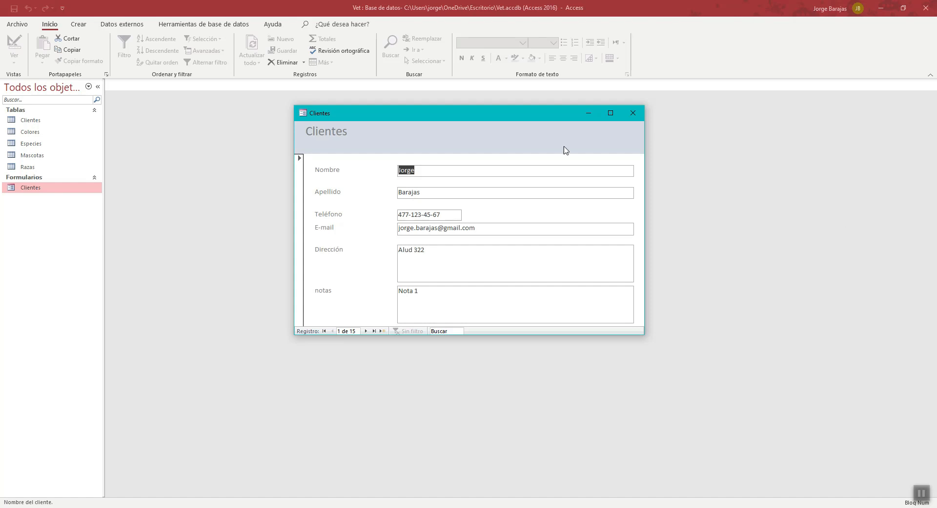
{"action": "mouse_move", "coordinate": [353, 117]}
{"action": "left_mouse_down"}
{"action": "mouse_move", "coordinate": [346, 132]}
{"action": "mouse_move", "coordinate": [355, 124]}
{"action": "left_mouse_up"}
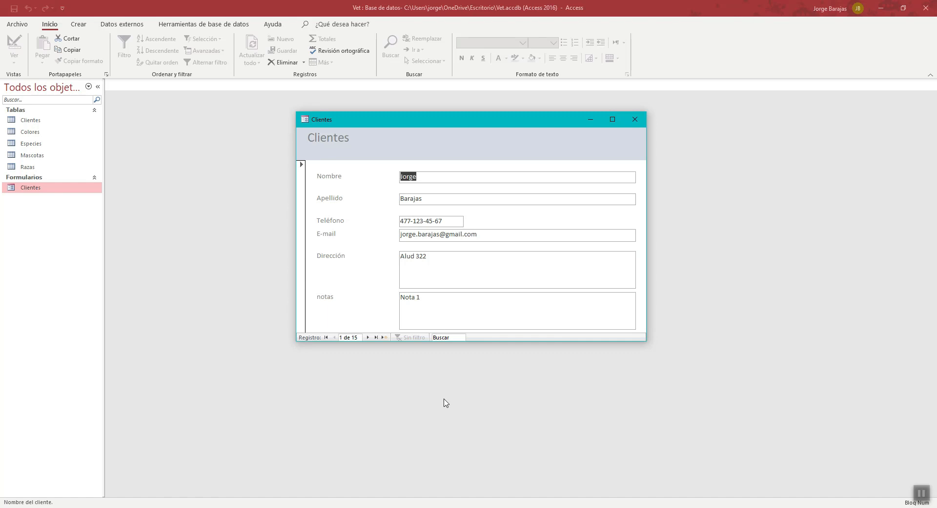